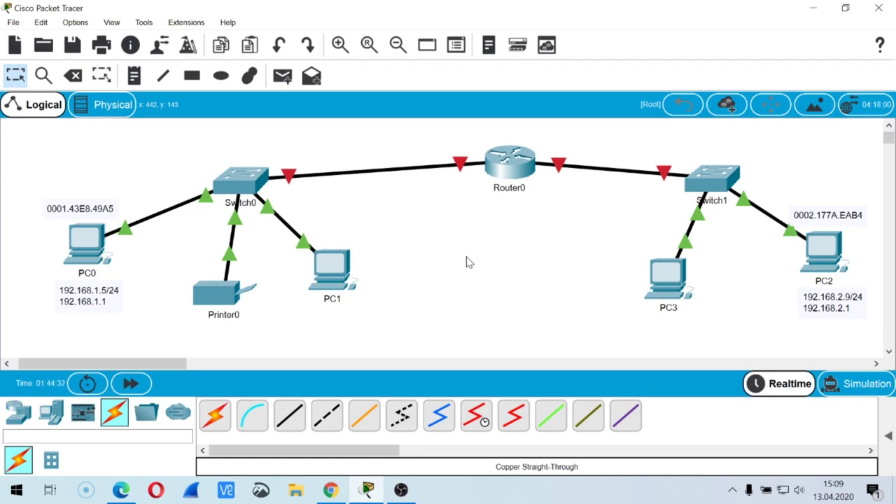
Step: Assign PC0 the static IP address 192.168.1.5 with subnet mask 255.255.255.0
click(86, 243)
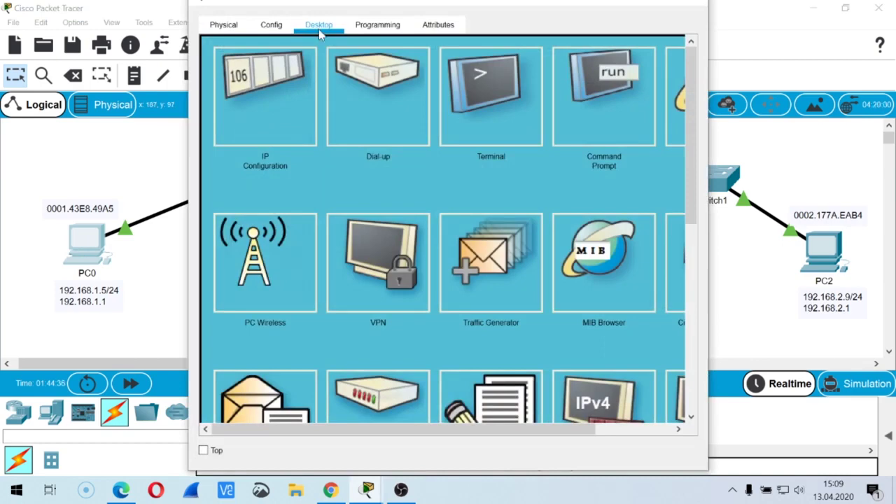
click(270, 83)
click(390, 142)
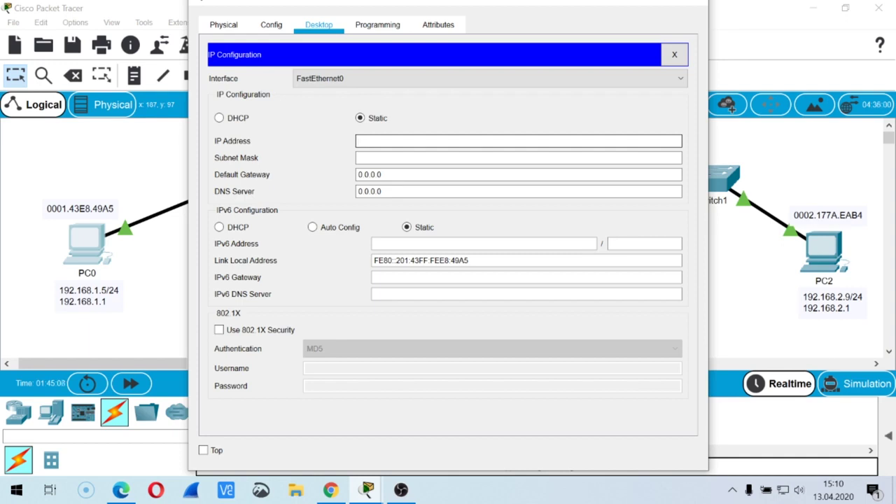
text(192.168.1.5)
click(518, 158)
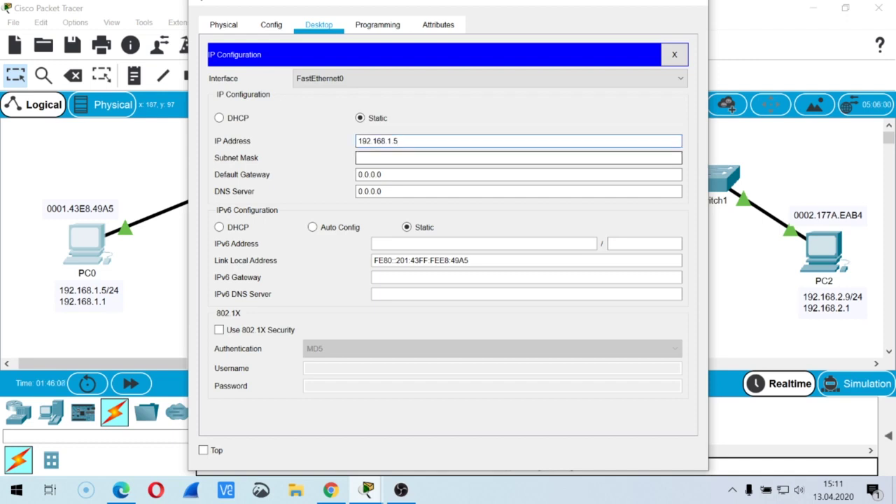
click(518, 157)
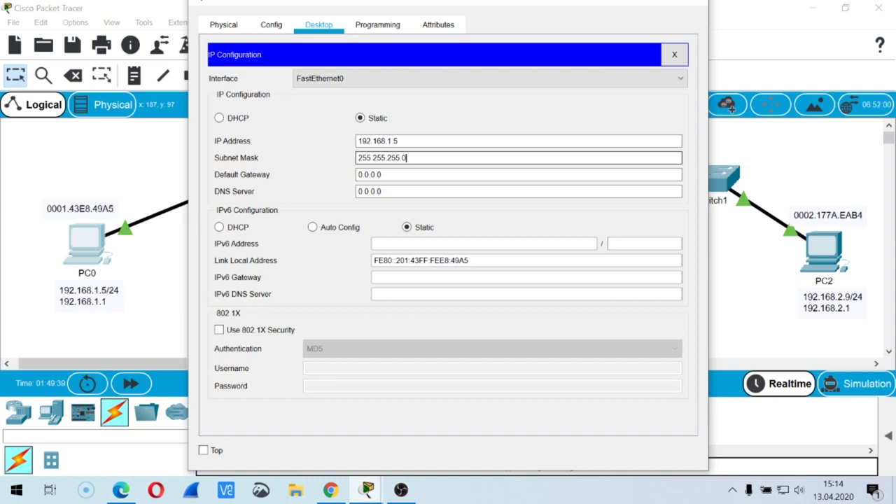
Step: Set PC0's default gateway to 192.168.1.1 and close its configuration window
key(Tab)
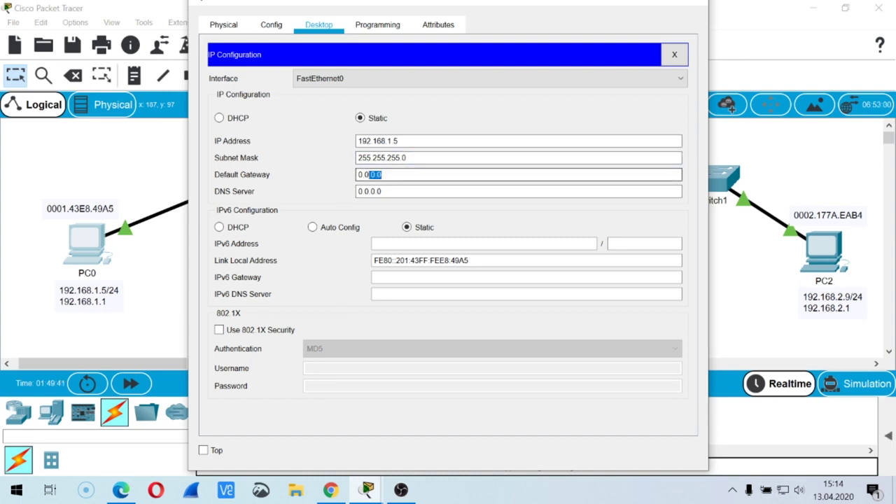
text(192)
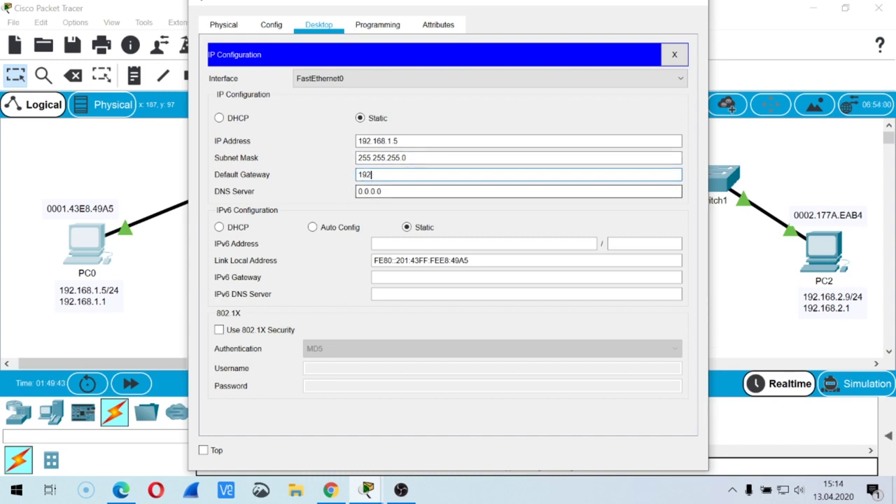
text(.168.1.1)
click(381, 191)
drag(381, 191, 357, 191)
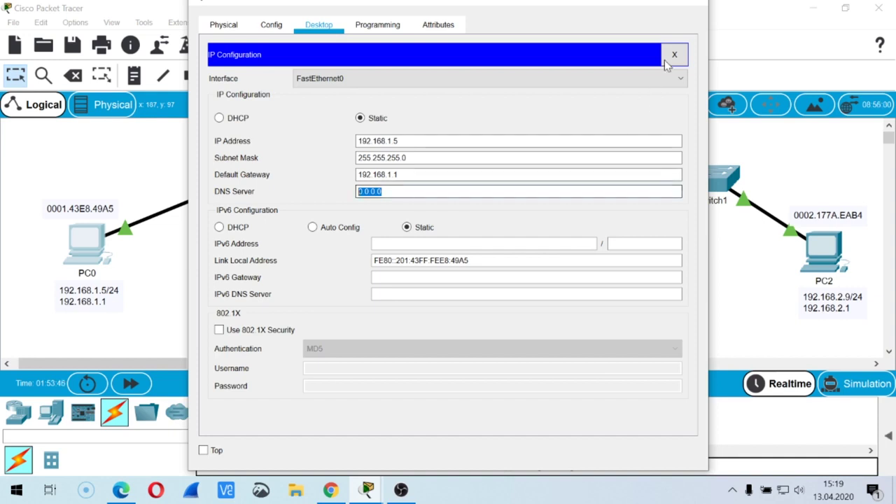
click(691, 6)
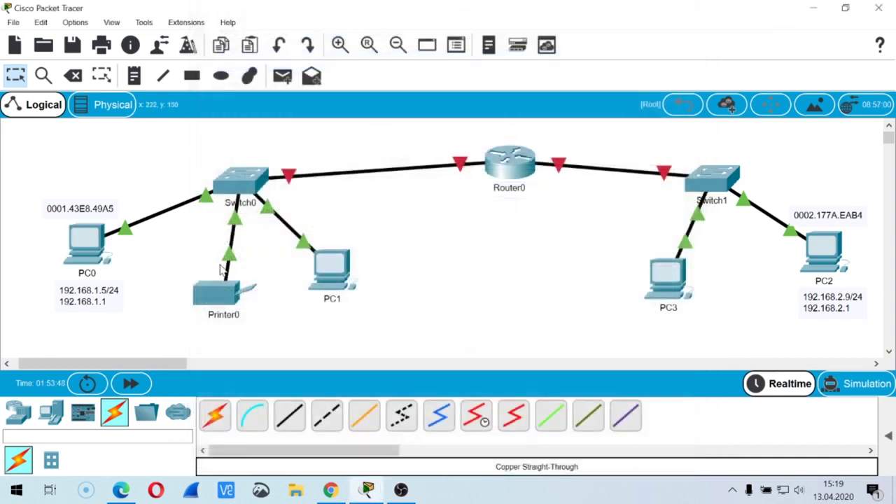
Step: Assign PC2 the static IP address 192.168.2.9 with subnet mask 255.255.255.0
click(826, 266)
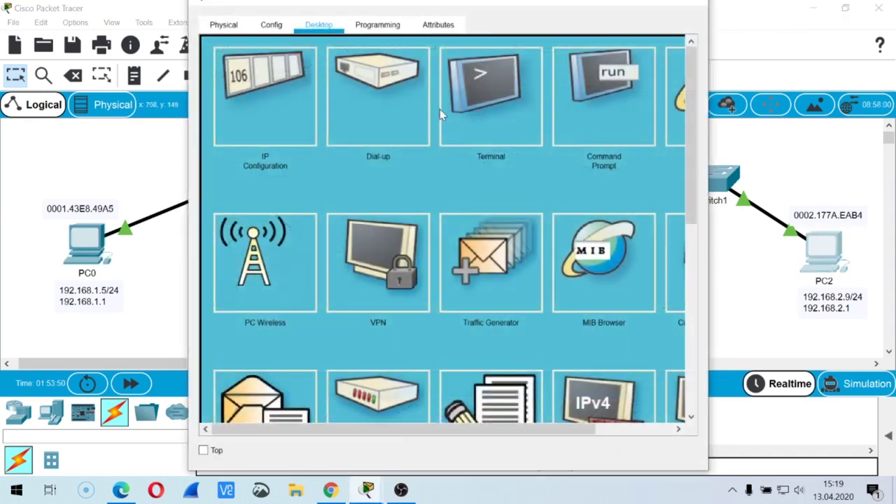
click(288, 102)
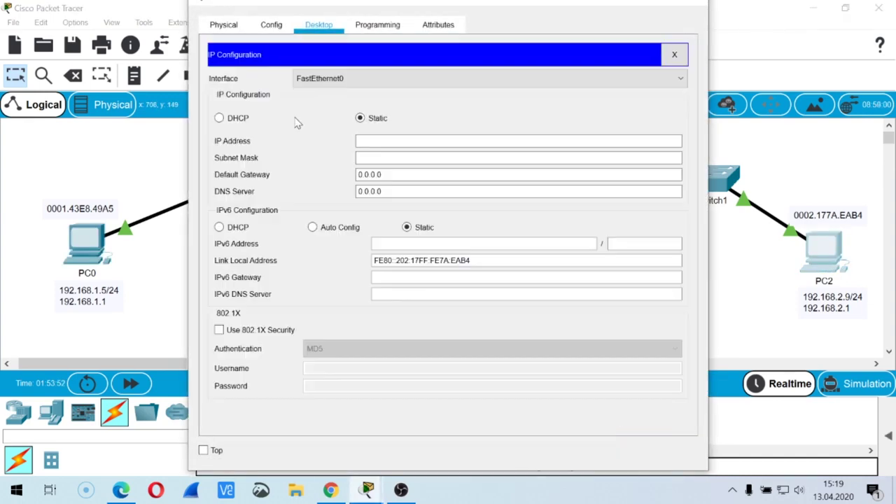
click(420, 141)
text(1)
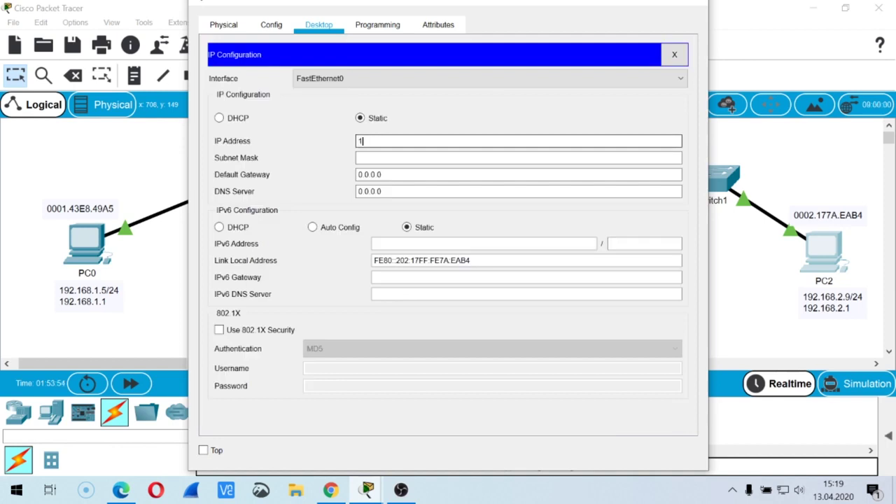
text(92.18)
text(68.)
text(2.9)
key(Tab)
key(Tab)
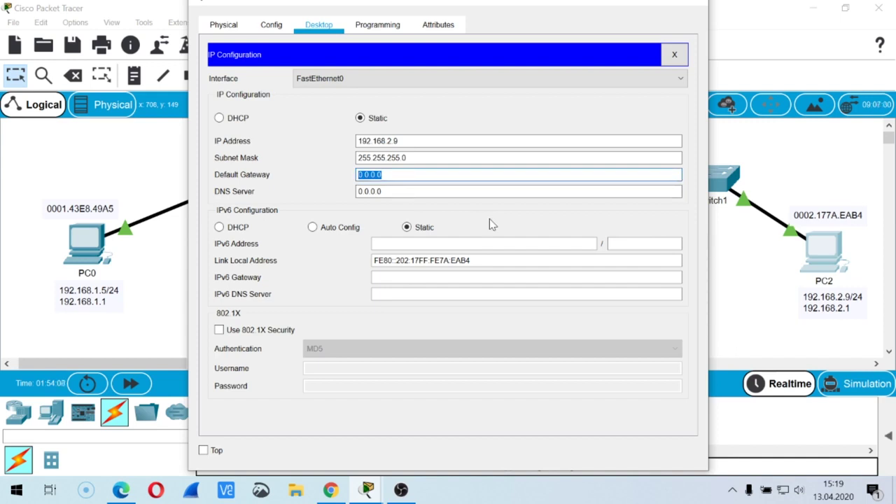
Step: Set PC2's default gateway to 192.168.2.1 and close its configuration window
text(192.168.2.1)
click(438, 192)
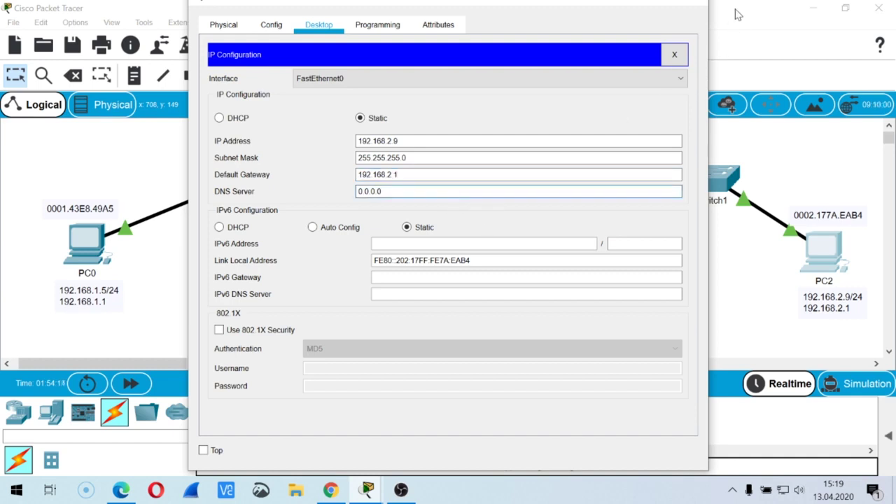
click(694, 6)
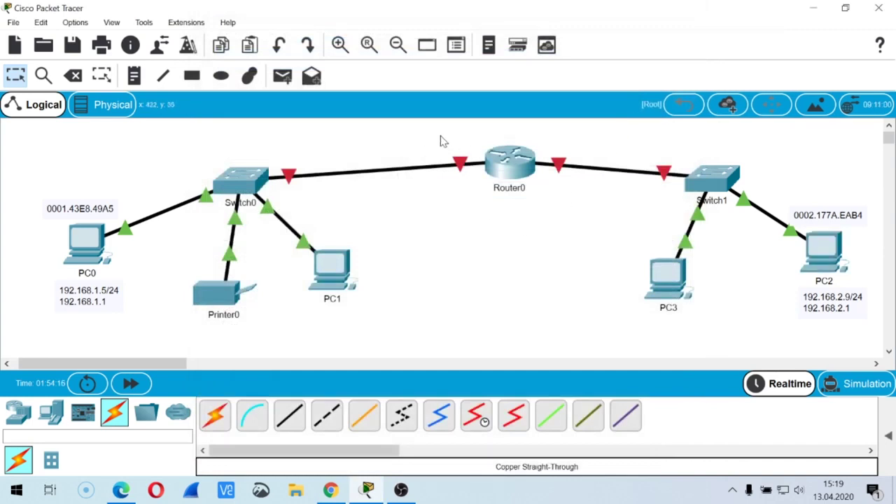
Step: Place a note reading 192.168.1.1 beside Router0 on the link towards Switch0
click(134, 75)
click(429, 143)
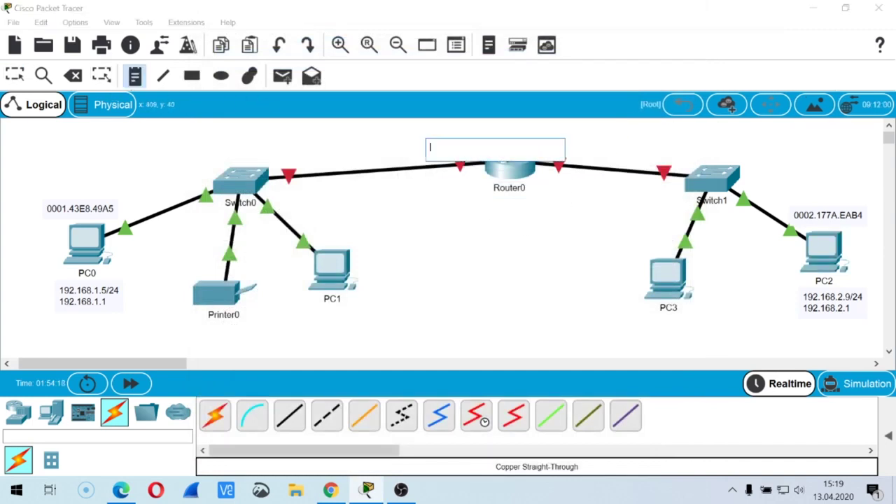
text(192.168.1.1)
click(369, 277)
Step: Place a note reading 192.168.2.1 beside Router0 on the link towards Switch1
click(135, 76)
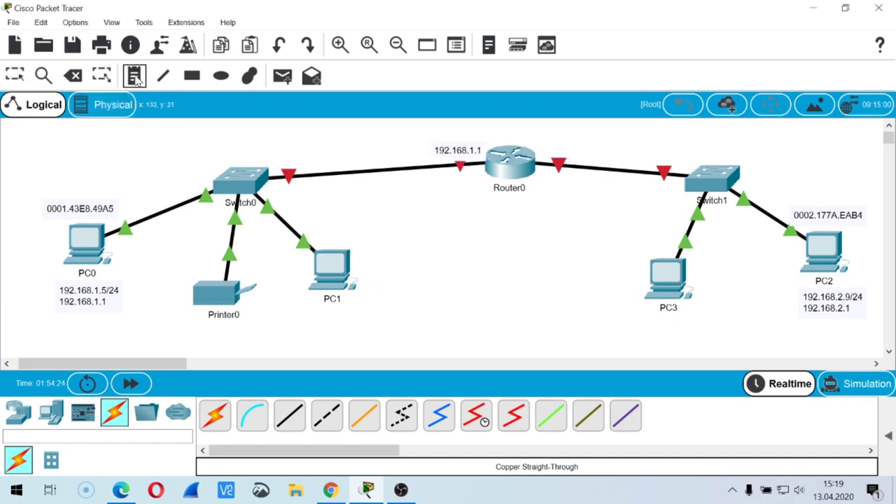
click(547, 144)
text(1)
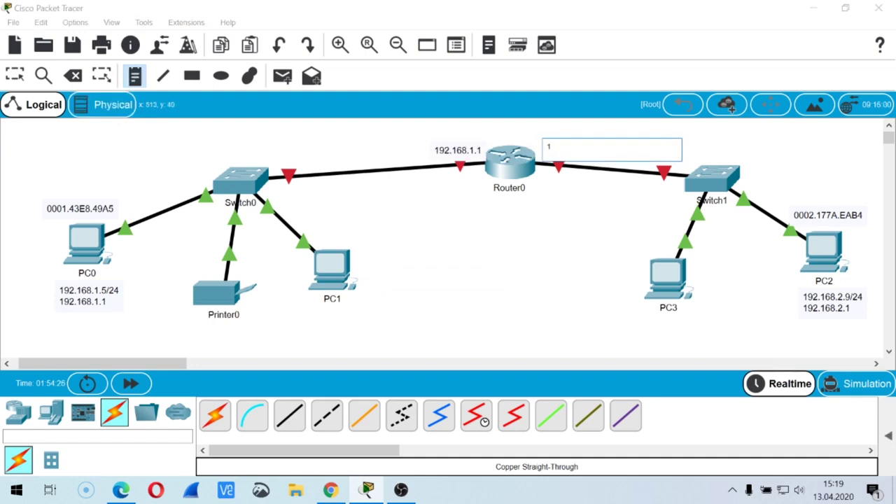
text(92.168.2.1)
click(571, 259)
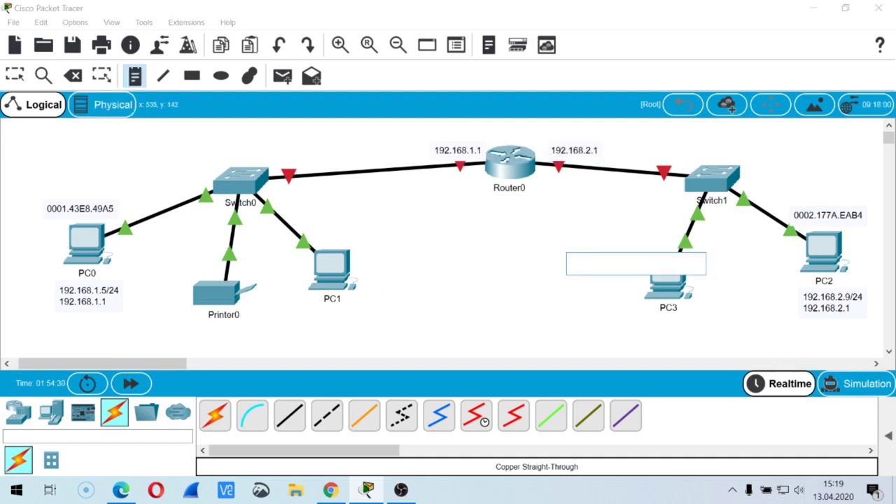
key(Escape)
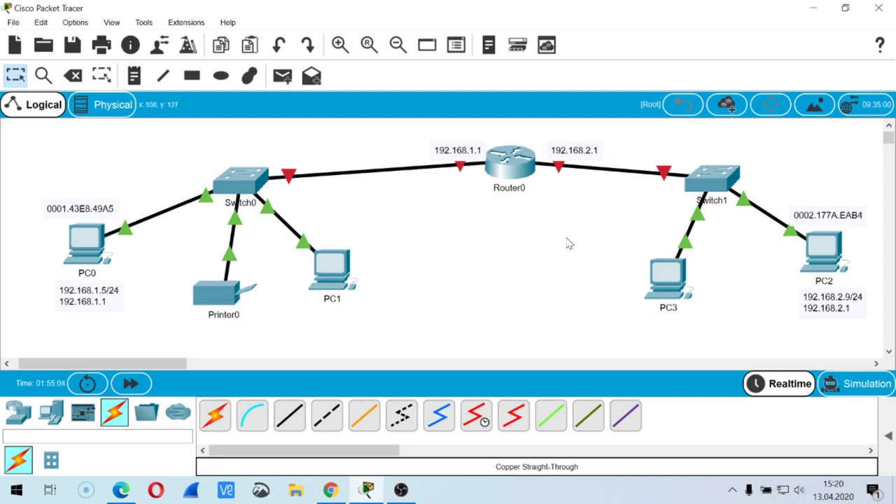
Step: Open Router0's command line in a widened window and decline the initial configuration dialog to reach the user prompt
click(524, 167)
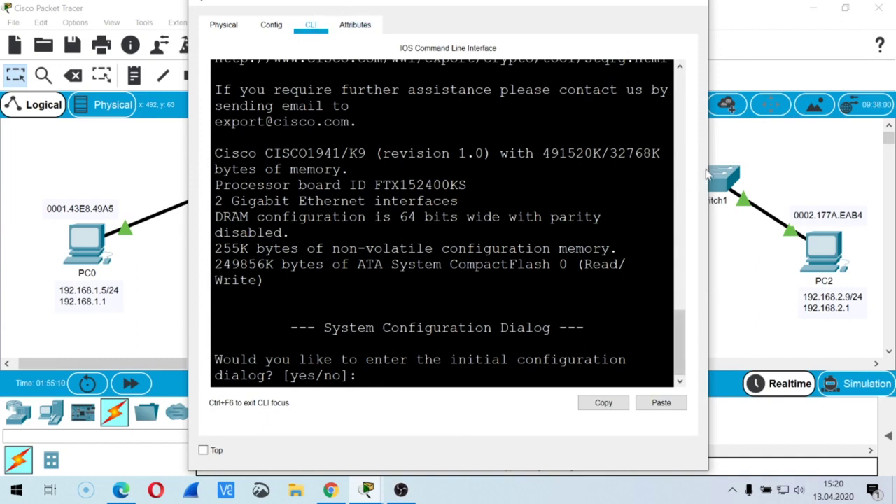
drag(708, 163, 817, 161)
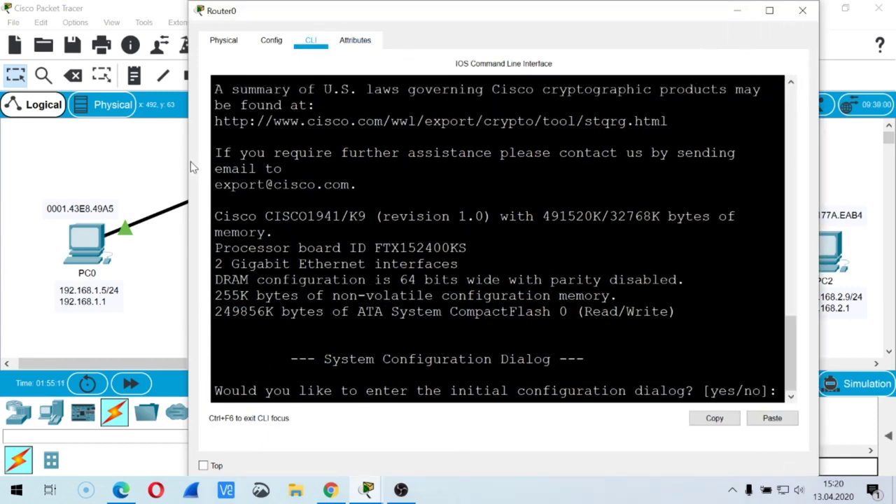
drag(189, 160, 74, 159)
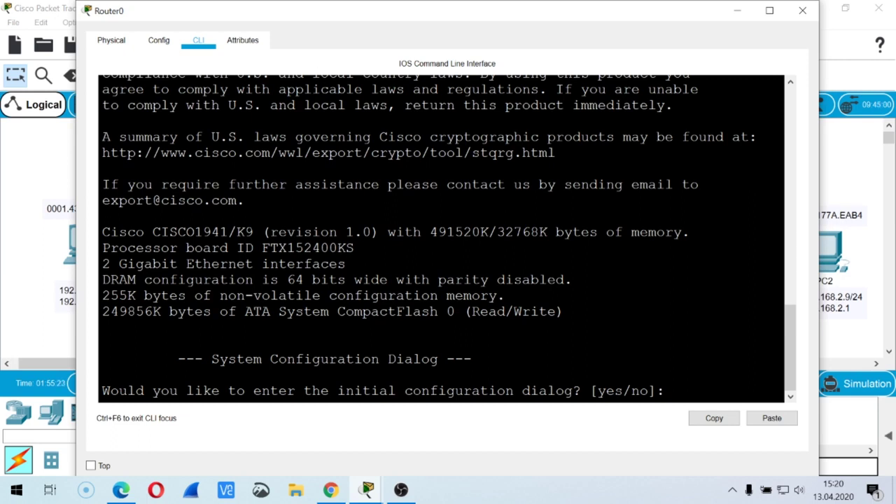
text(n)
key(Return)
key(Return)
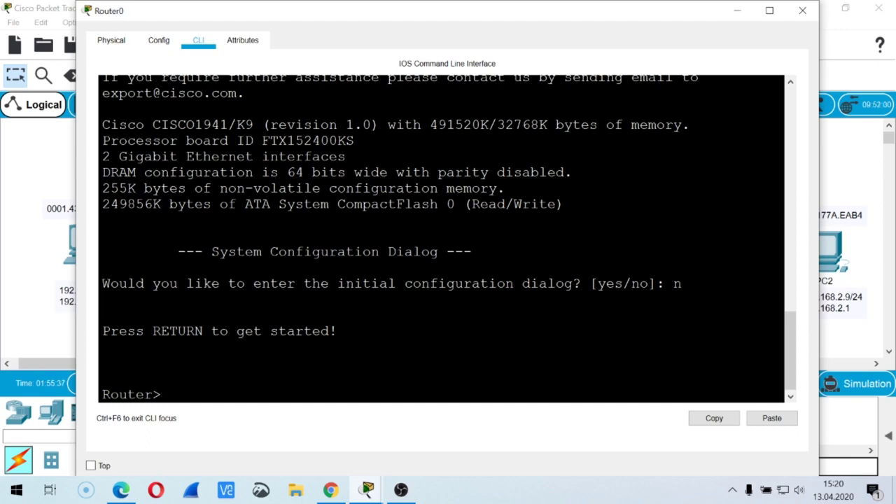
Step: Put Router0 into global configuration mode with enable and conf t, and return to the topology
text(enable)
key(Return)
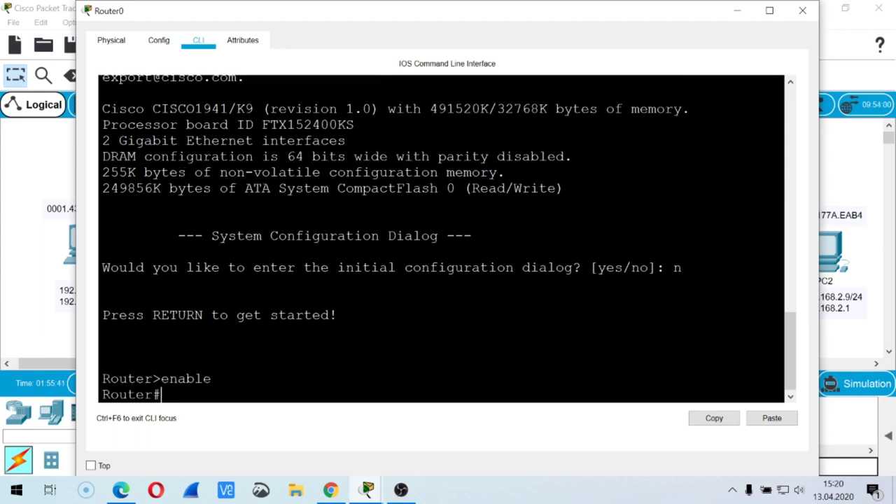
text(conf t)
key(Return)
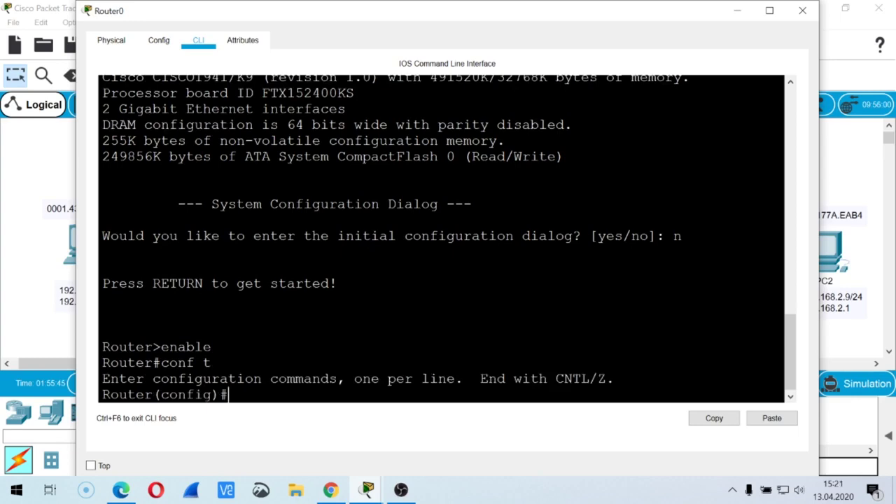
click(770, 11)
click(811, 8)
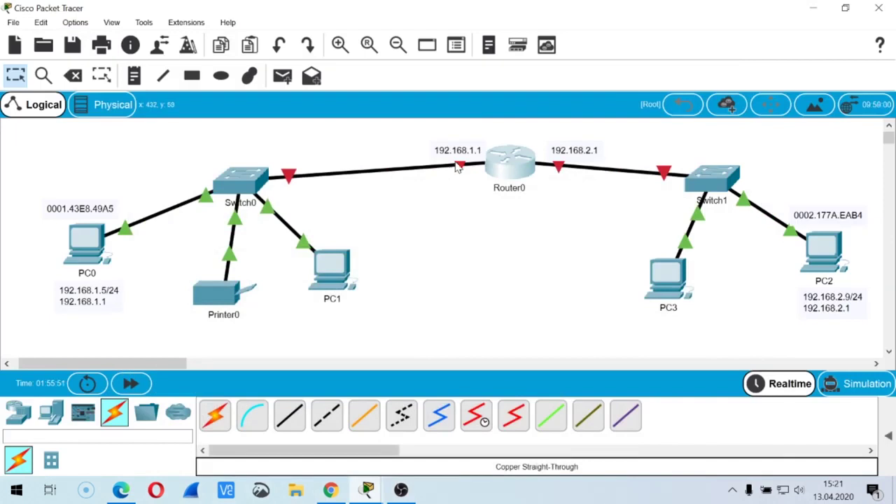
Step: Move the 192.168.1.1 and 192.168.2.1 notes slightly up, clear of Router0's link indicators
drag(457, 150, 461, 140)
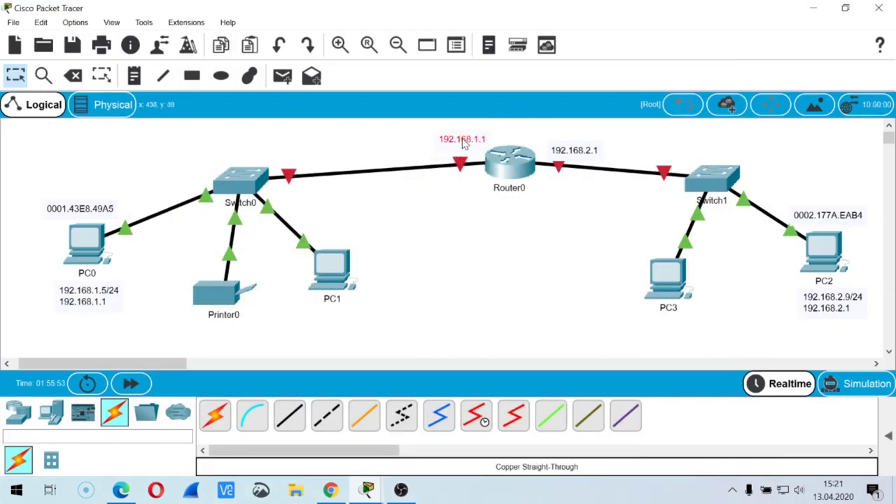
drag(573, 157, 572, 141)
drag(480, 147, 479, 140)
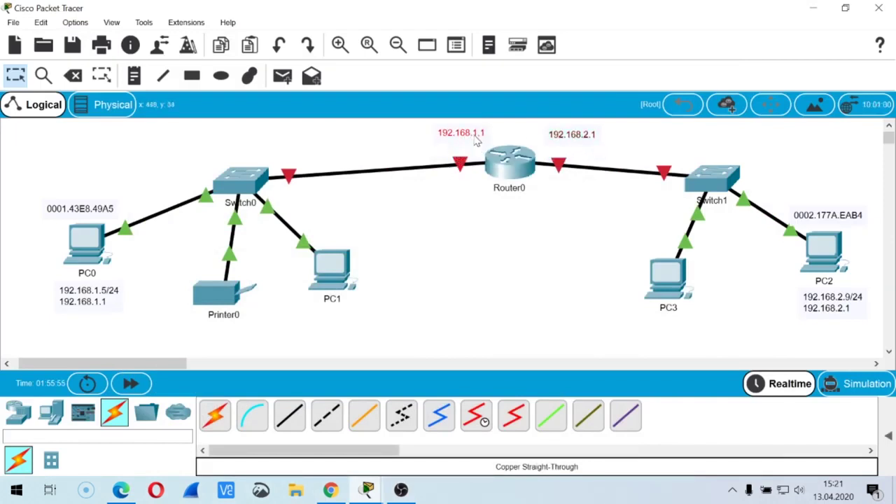
click(462, 245)
Step: Turn on the preference to always show port labels in the logical workspace
click(74, 23)
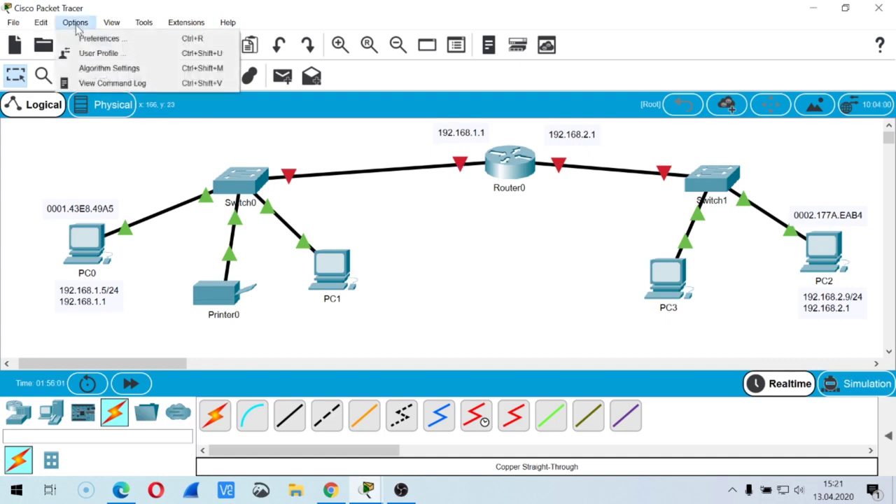
click(91, 40)
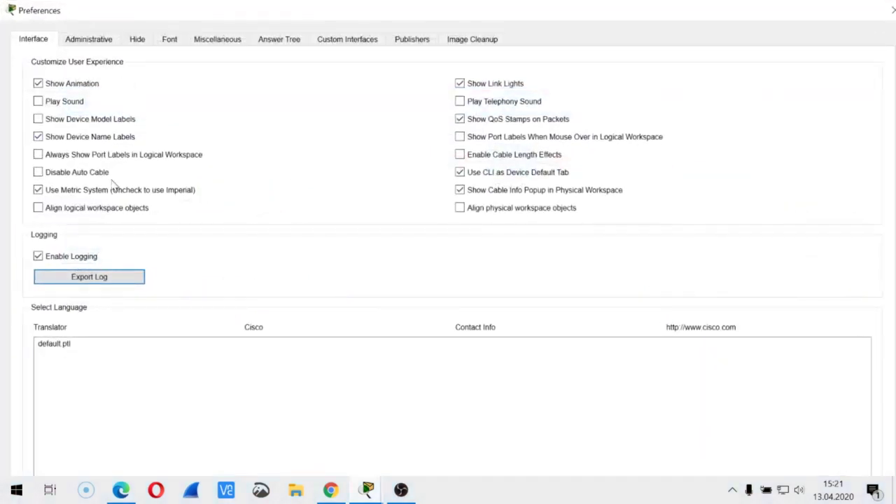
click(61, 155)
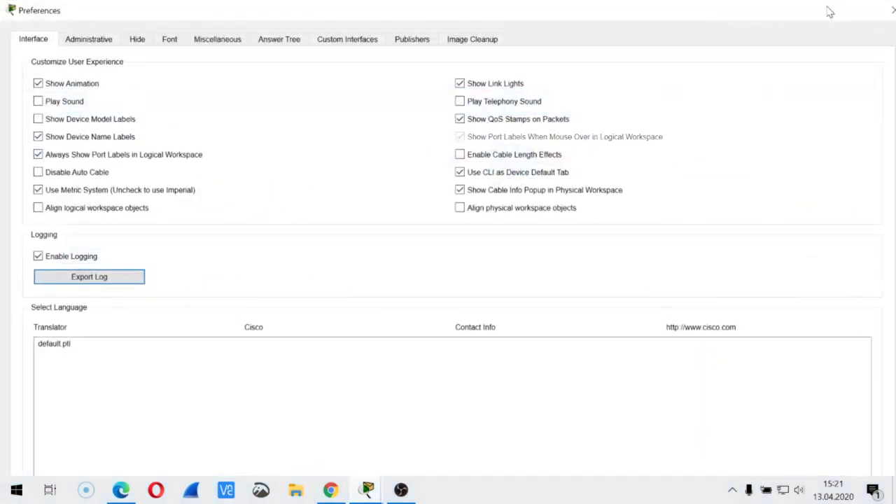
click(888, 11)
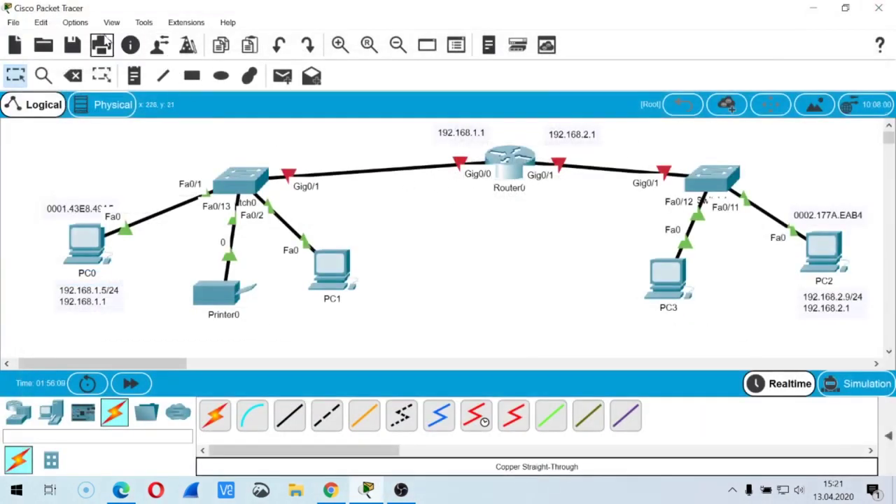
Step: Turn off the preference that always shows port labels in the logical workspace
click(76, 22)
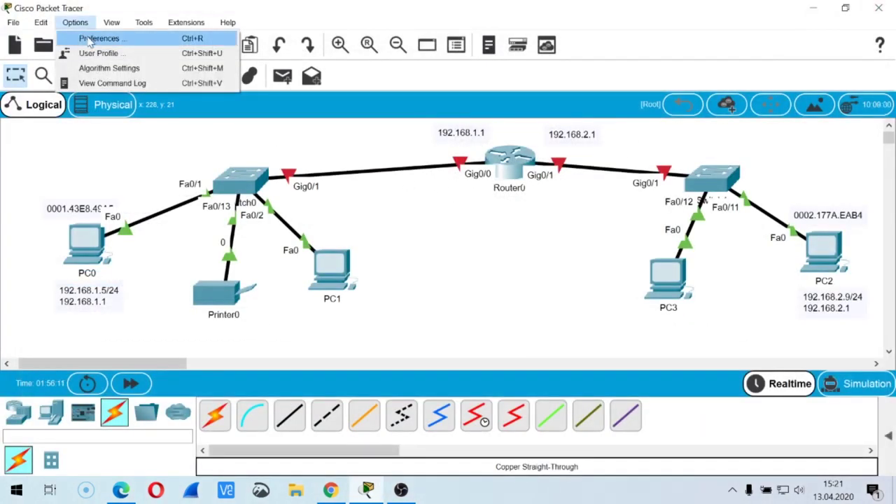
click(89, 37)
click(62, 154)
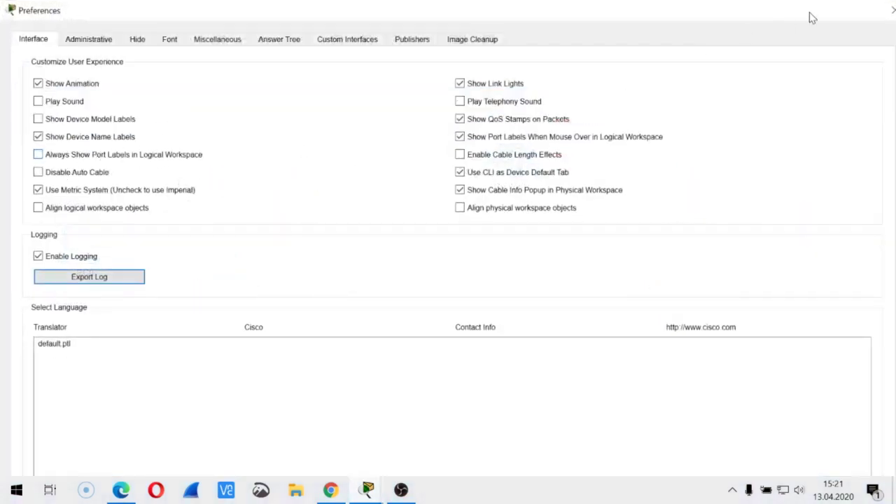
click(890, 8)
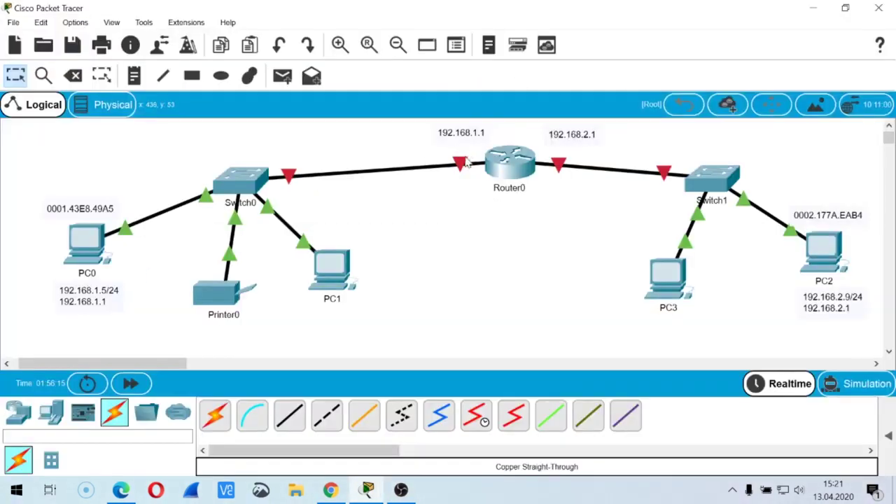
Step: Open Router0's command line and enter interface configuration mode for gigabitEthernet 0/0
click(514, 164)
double_click(423, 4)
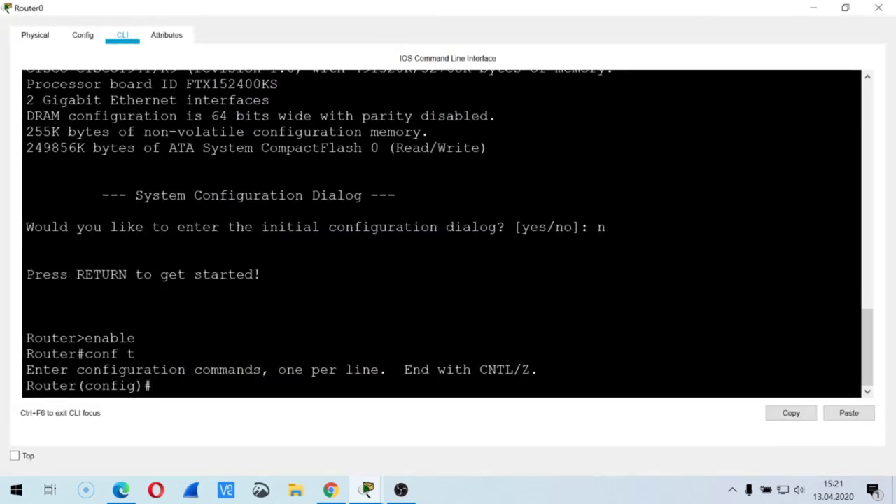
text(in)
key(Tab)
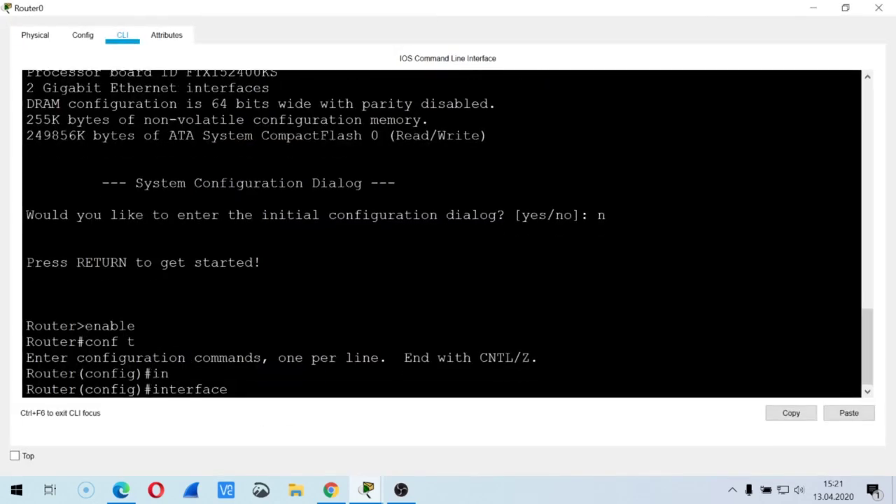
text(g)
key(Tab)
text(0/0)
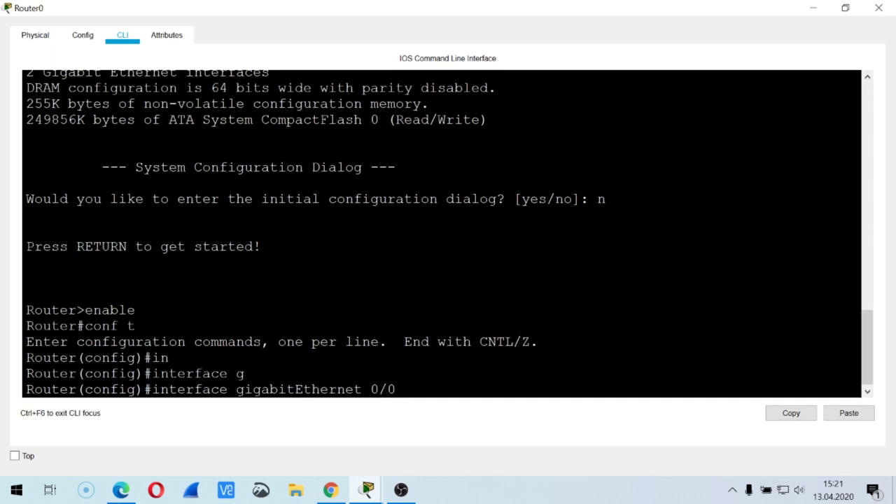
key(Return)
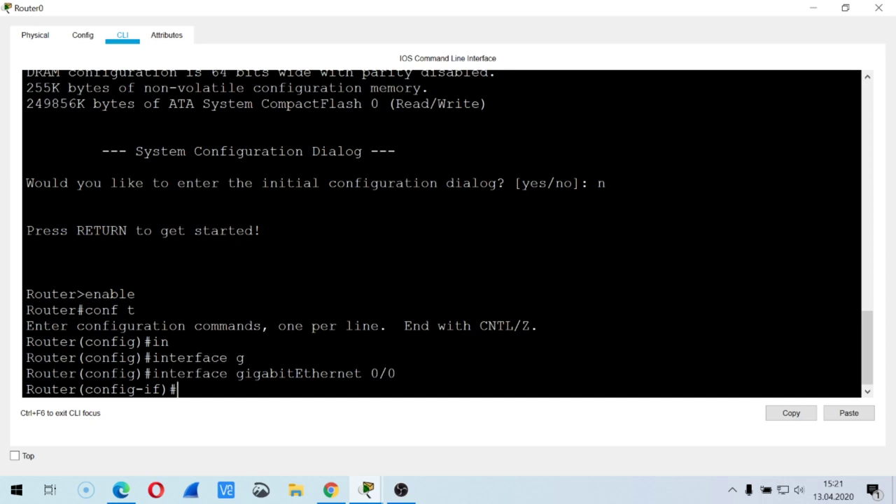
Step: Examine GigabitEthernet0/0's IP address and subnet mask fields in the graphical configuration, and review the equivalent commands in the command line
click(82, 35)
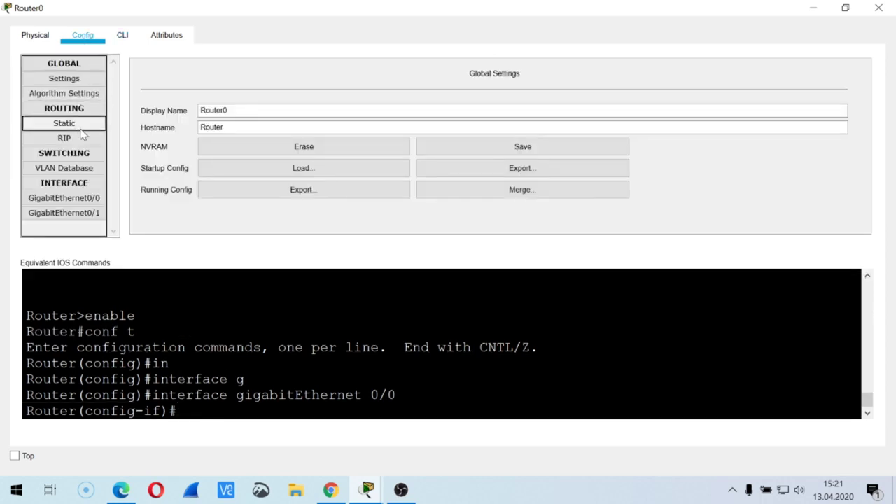
click(94, 198)
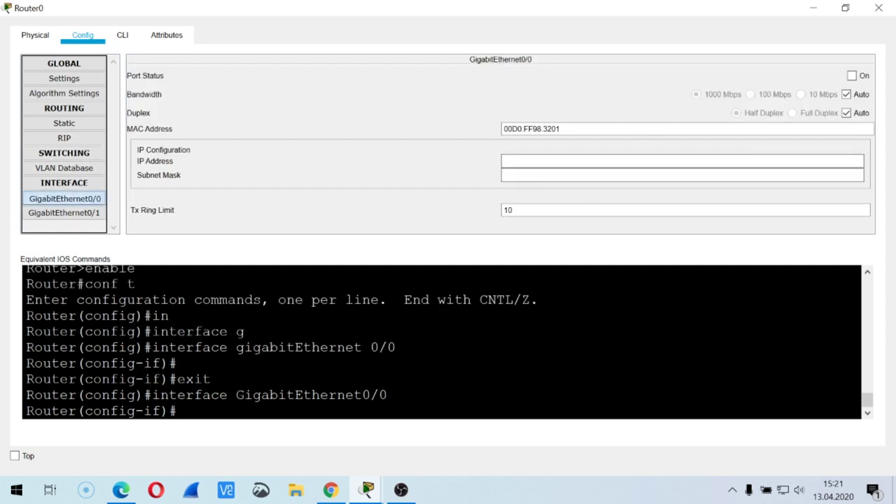
click(682, 161)
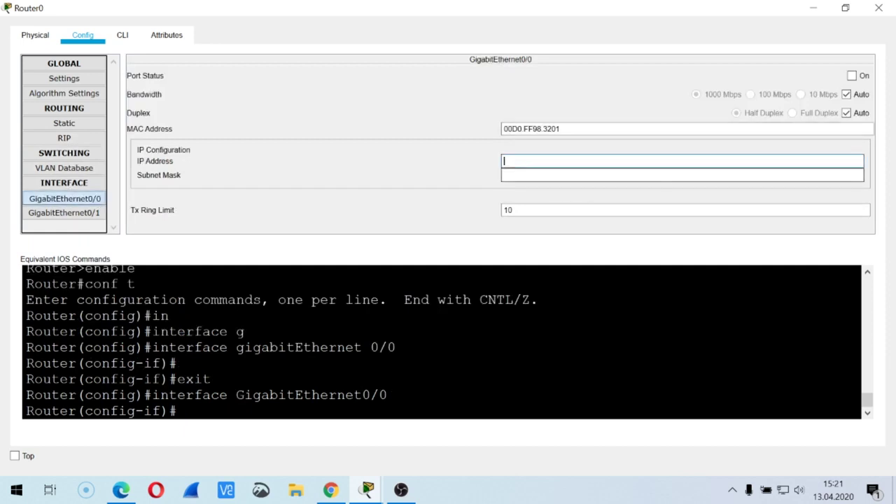
click(682, 175)
click(683, 161)
click(682, 175)
click(683, 161)
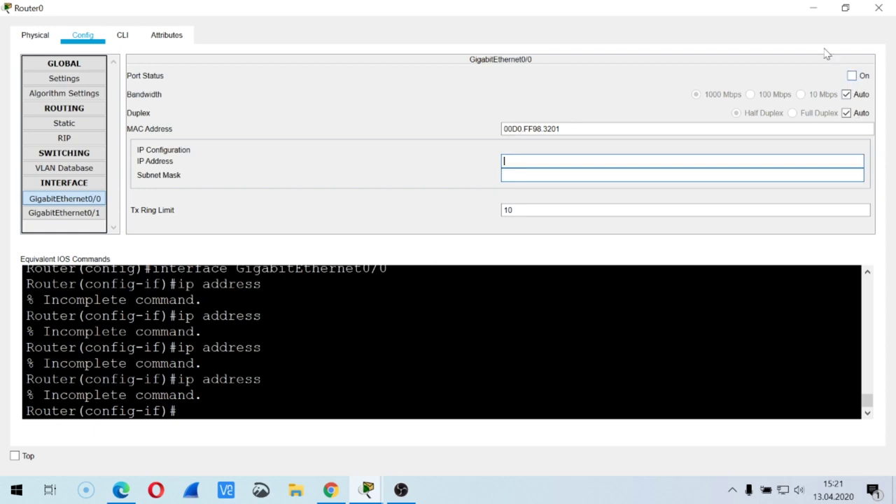
click(122, 35)
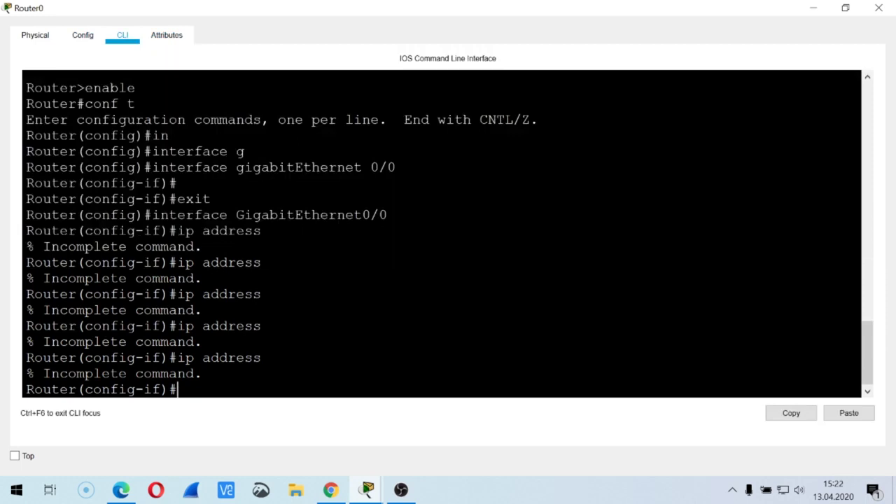
drag(143, 215, 387, 215)
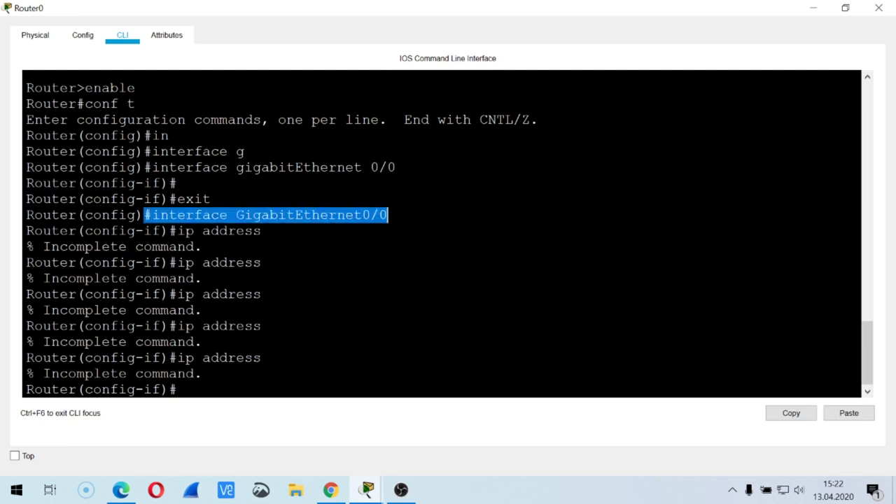
drag(177, 390, 84, 389)
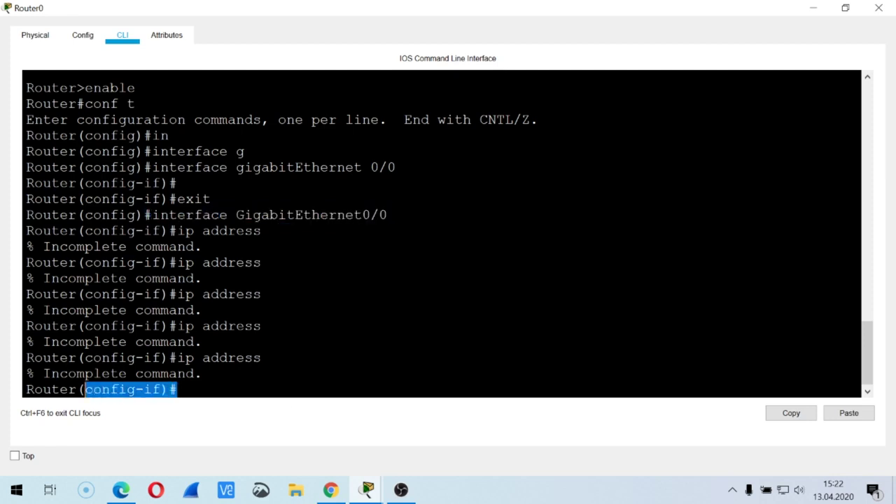
click(85, 389)
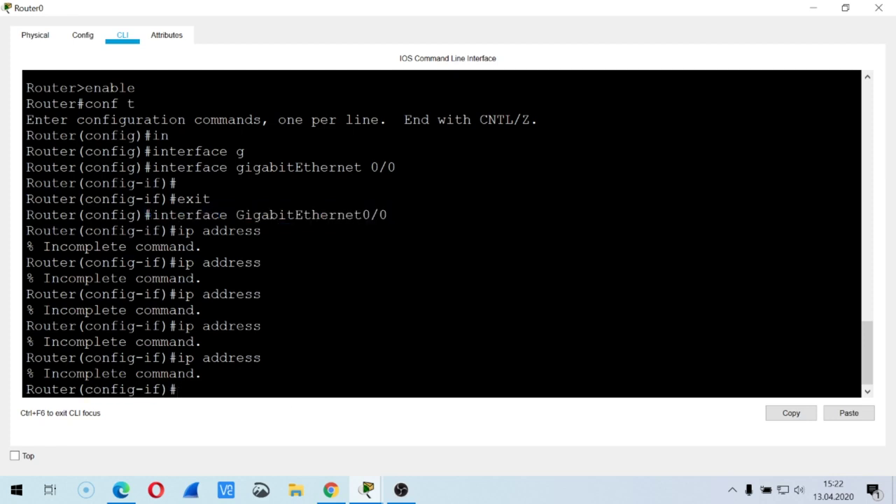
Step: Assign IP address 192.168.1.1 with subnet mask 255.255.255.0 to Router0's GigabitEthernet0/0 interface
text(ip add)
key(Tab)
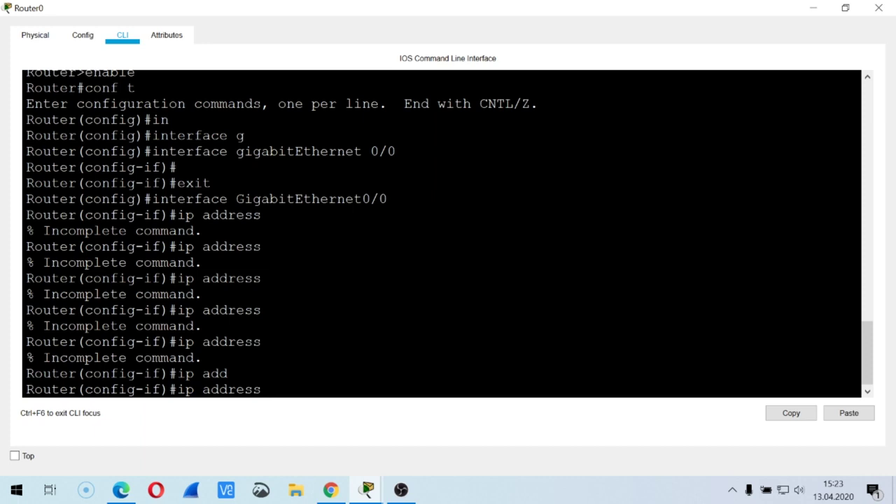
text(192.168.1.1 255.)
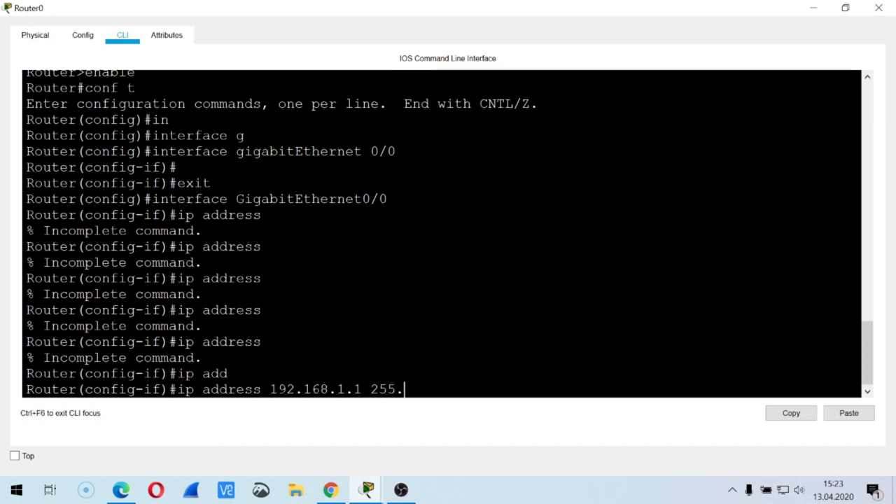
text(255.255.)
text(0)
key(Return)
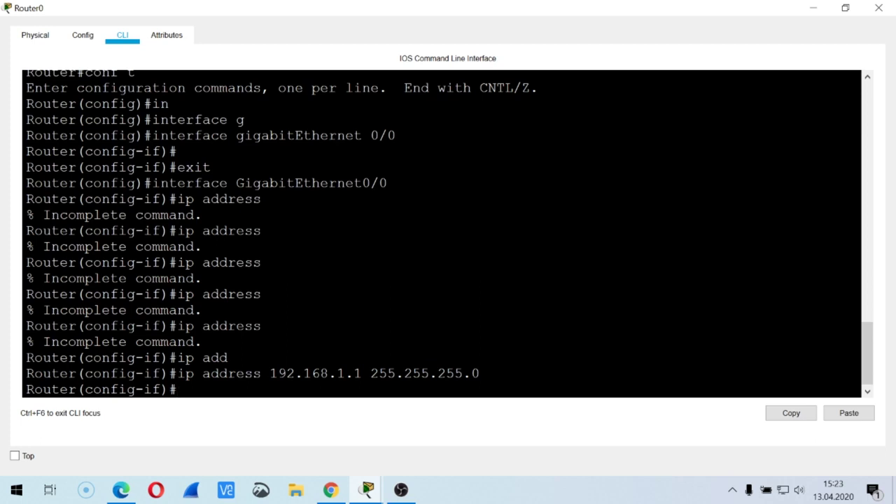
Step: Enable GigabitEthernet0/0 with no shutdown and return to the topology
text(no sh)
key(Tab)
key(Return)
key(Return)
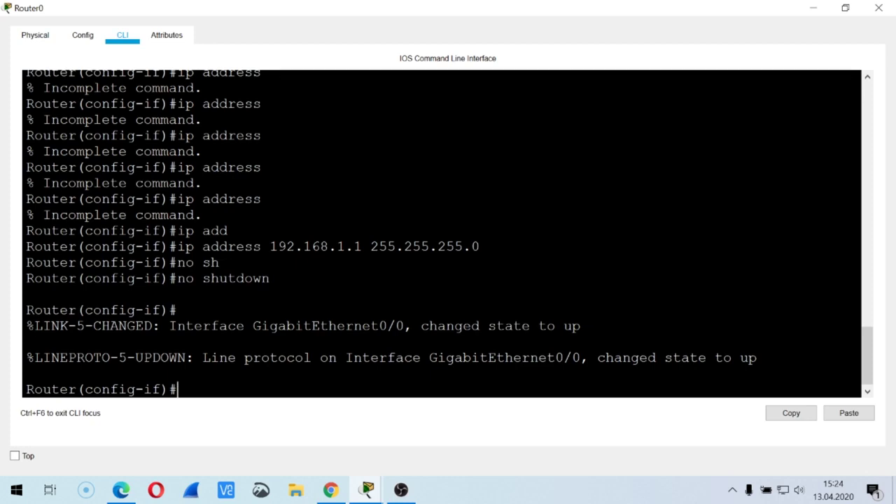
click(879, 8)
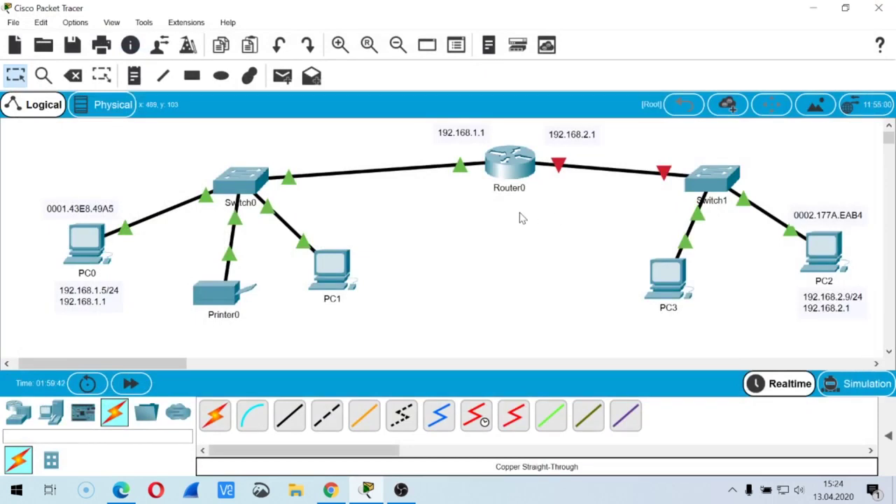
Step: Reopen Router0's command line and leave configuration mode with the end command
click(515, 172)
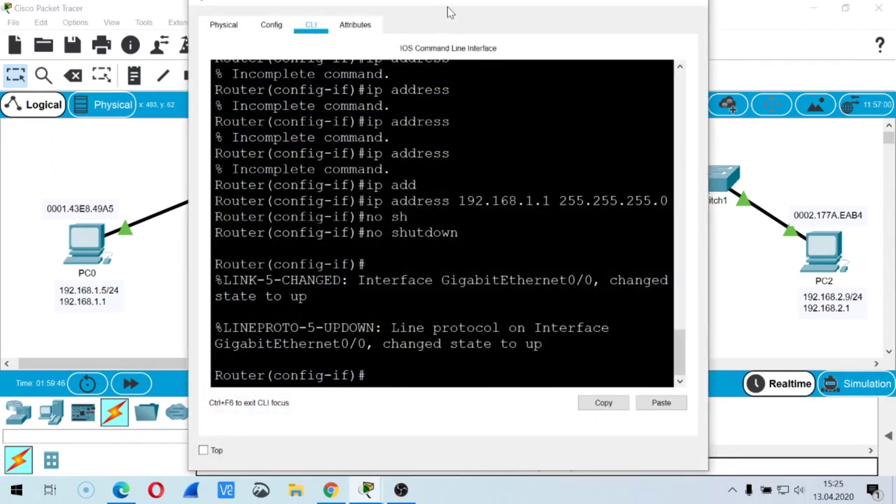
double_click(450, 9)
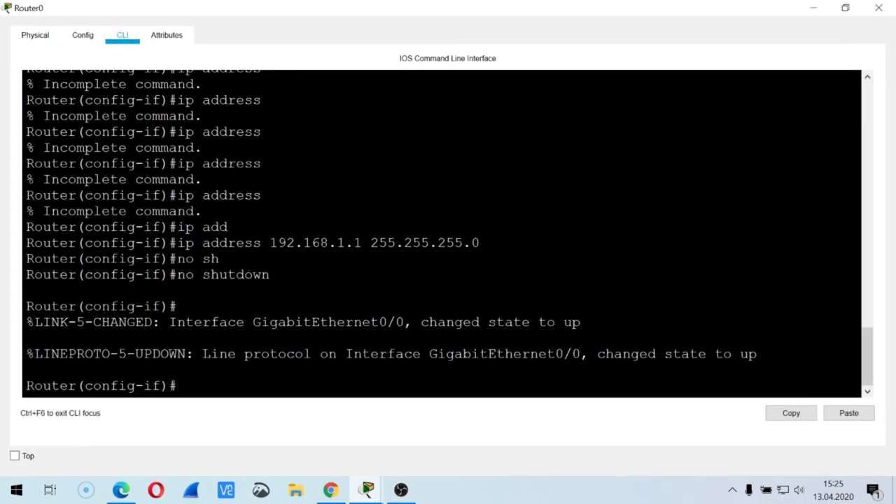
text(end)
key(Return)
key(Return)
Step: Run show ip interface brief and examine GigabitEthernet0/0's address, status and protocol
text(sh)
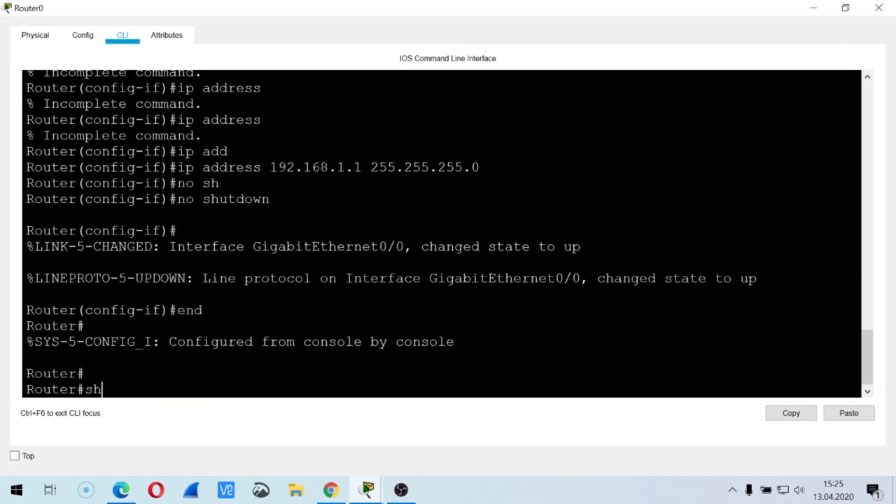
key(Tab)
text(ip in)
key(Tab)
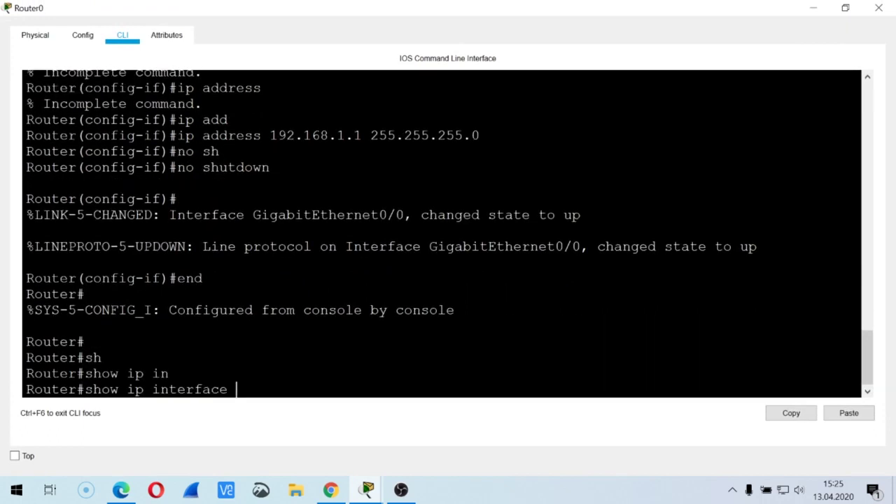
text(b)
key(Tab)
key(Return)
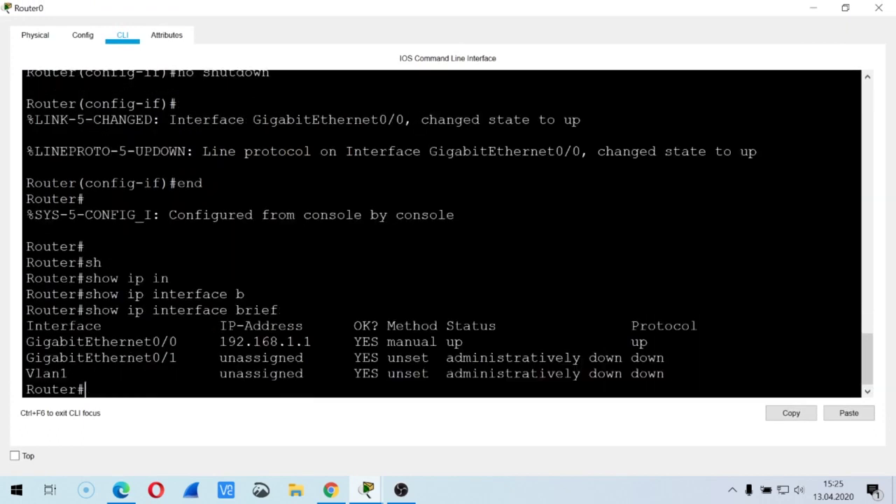
drag(42, 341, 655, 342)
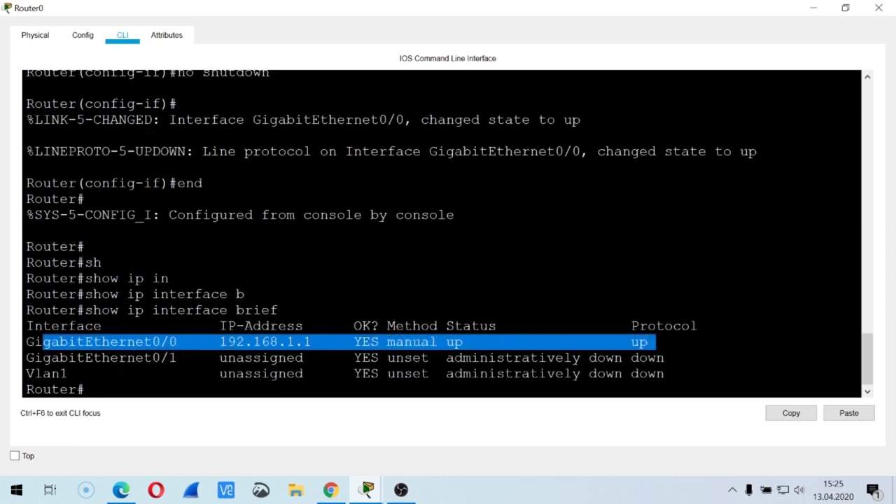
drag(428, 341, 472, 342)
drag(631, 341, 657, 342)
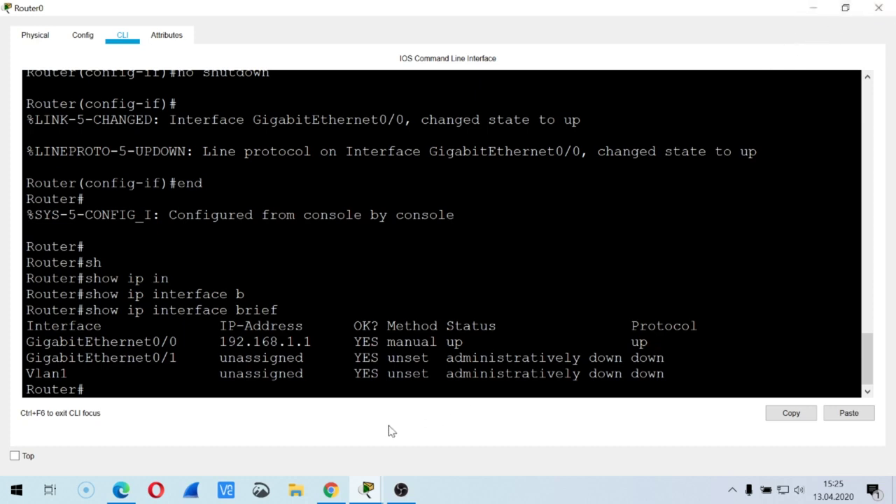
Step: Enter global configuration mode with conf t and set the router's hostname to R1
text(con f t)
key(Return)
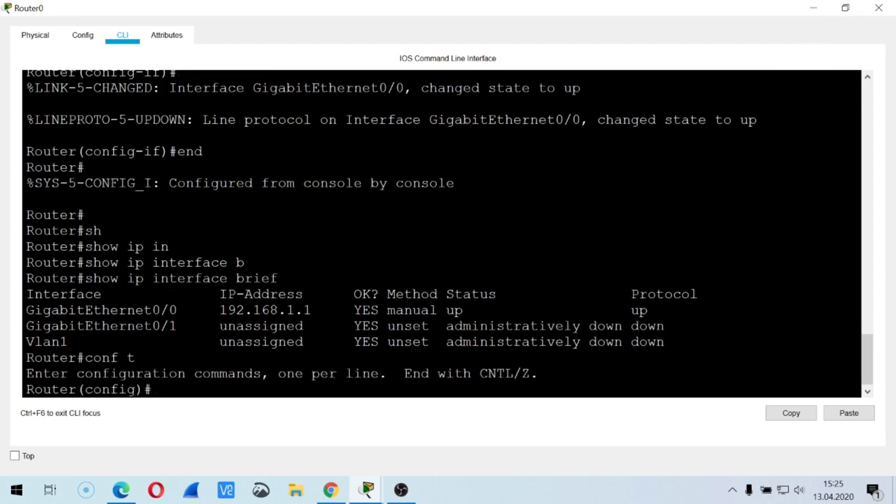
text(hostname)
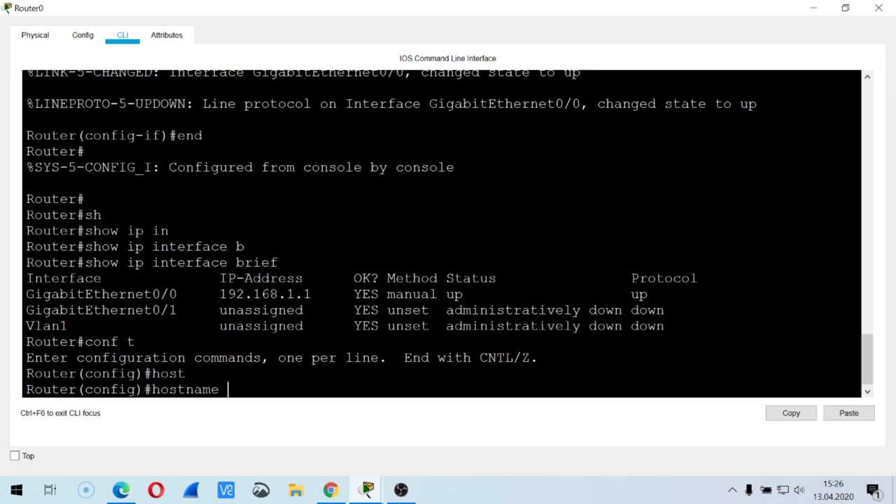
text(R1)
key(Return)
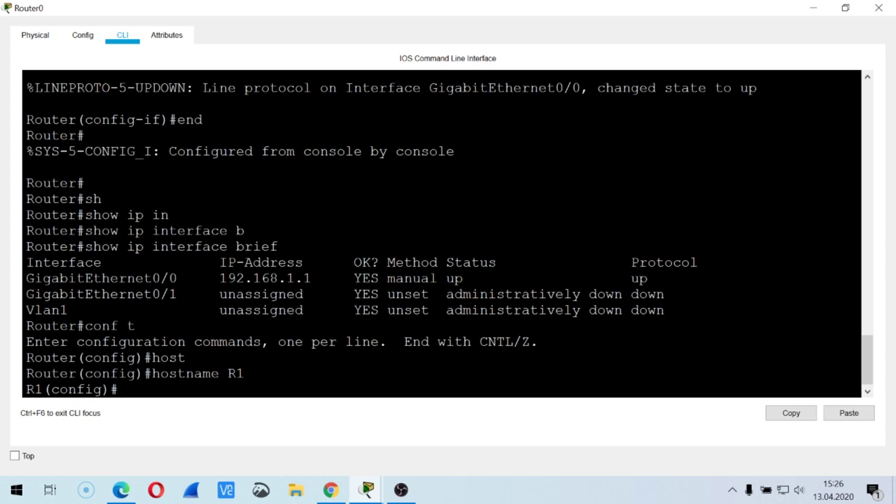
Step: Enter interface configuration mode for gigabitEthernet 0/1 on R1
text(in)
key(Tab)
text(g)
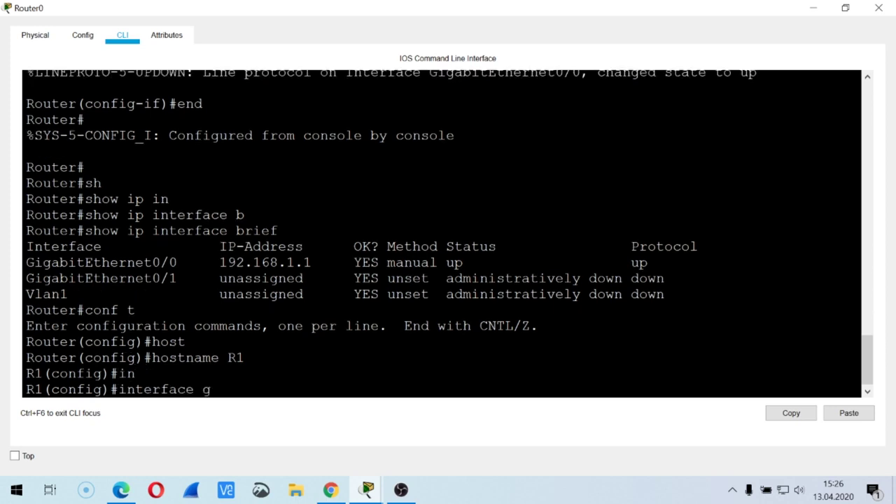
key(Tab)
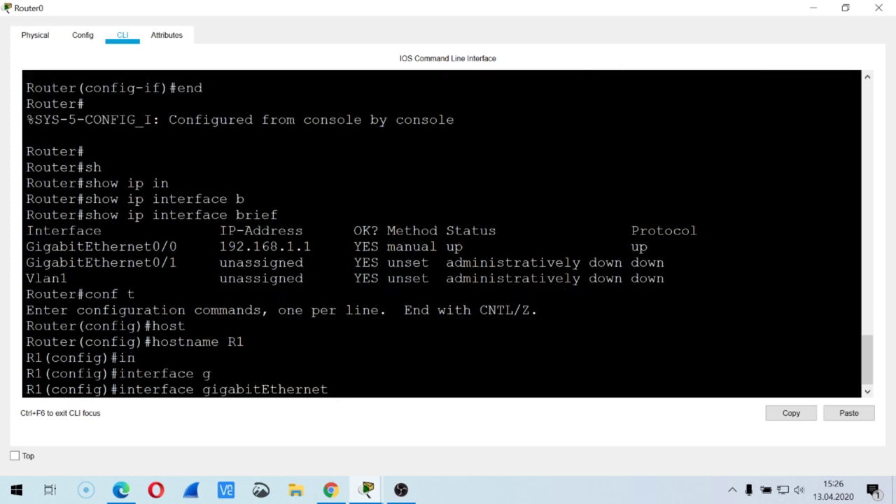
text(0/1)
key(Return)
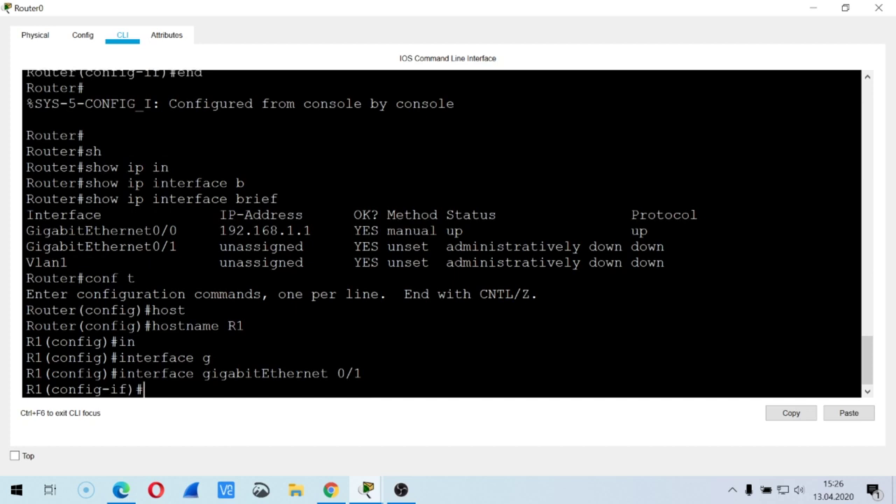
Step: Assign IP address 192.168.2.1 with subnet mask 255.255.255.0 to R1's GigabitEthernet0/1 interface
text(ip ad)
key(Tab)
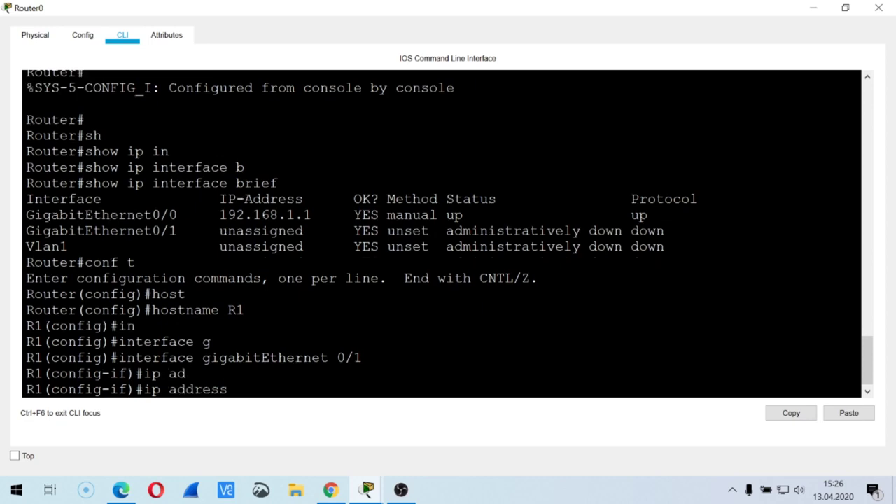
text(192.168.2.1 255.1)
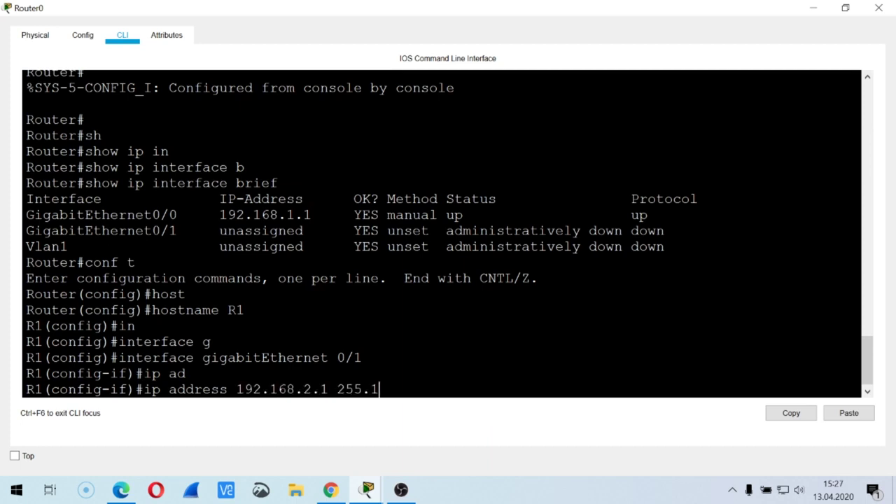
key(BackSpace)
text(255.255.0)
drag(337, 389, 362, 390)
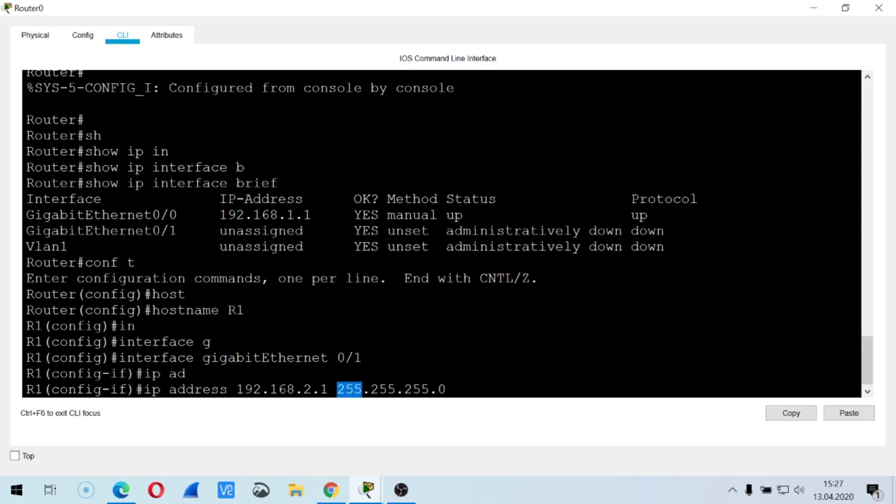
drag(371, 389, 430, 389)
drag(337, 389, 446, 390)
key(Return)
Step: Enable R1's GigabitEthernet0/1 interface with the no sh command
text(nosh)
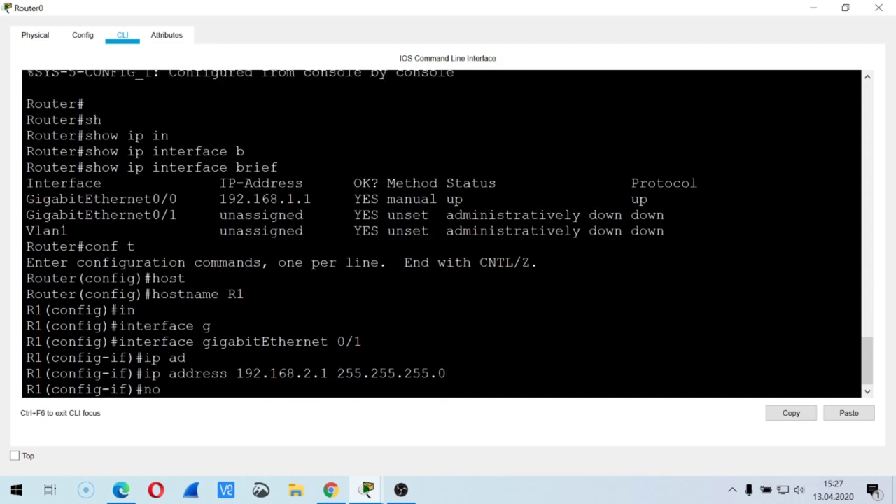
key(BackSpace)
key(BackSpace)
text(sh)
key(Return)
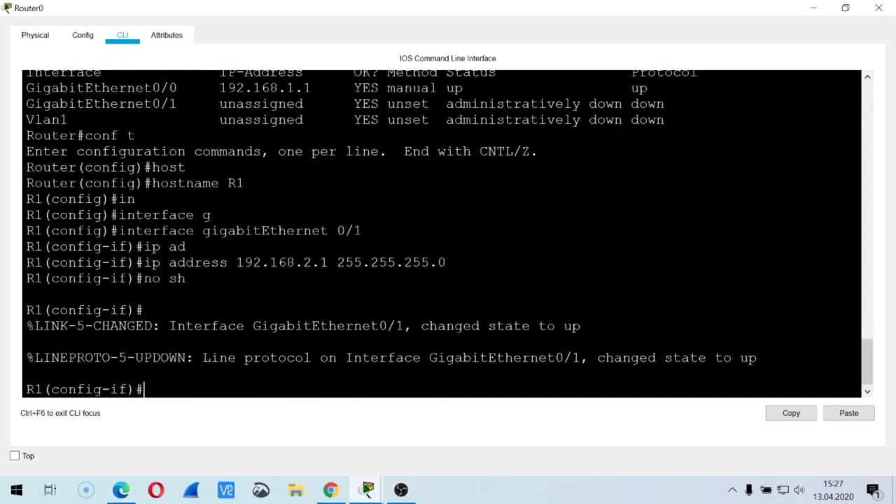
Step: Leave configuration mode on R1 with the end command and return to the privileged EXEC prompt
key(Return)
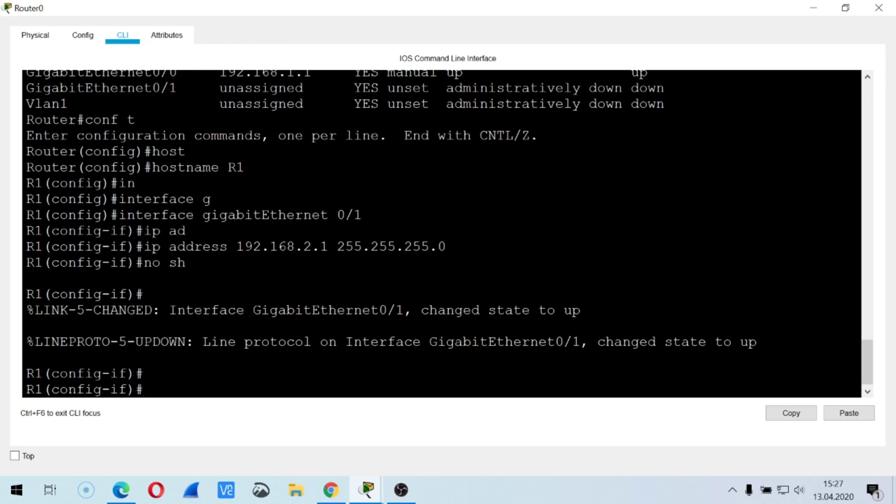
text(end)
key(Return)
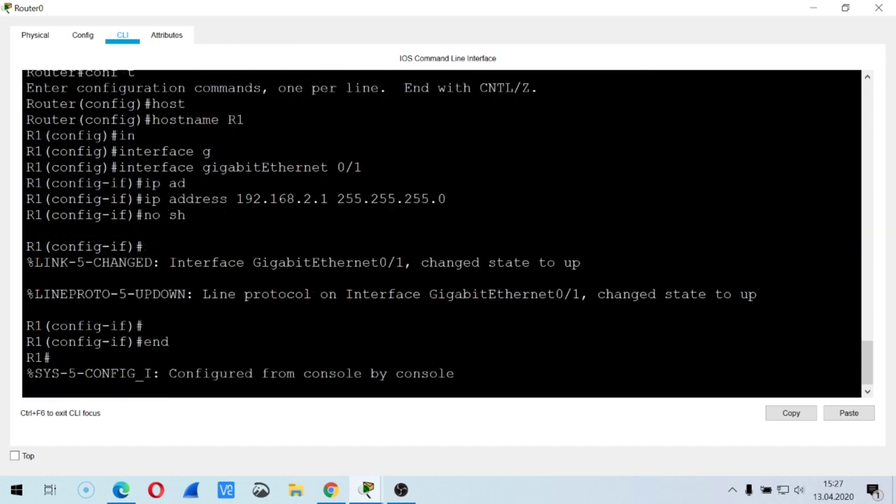
key(Return)
Step: Check R1's interface addresses and status with show ip interface brief, and close the router's window
text(sh)
key(Tab)
text(i)
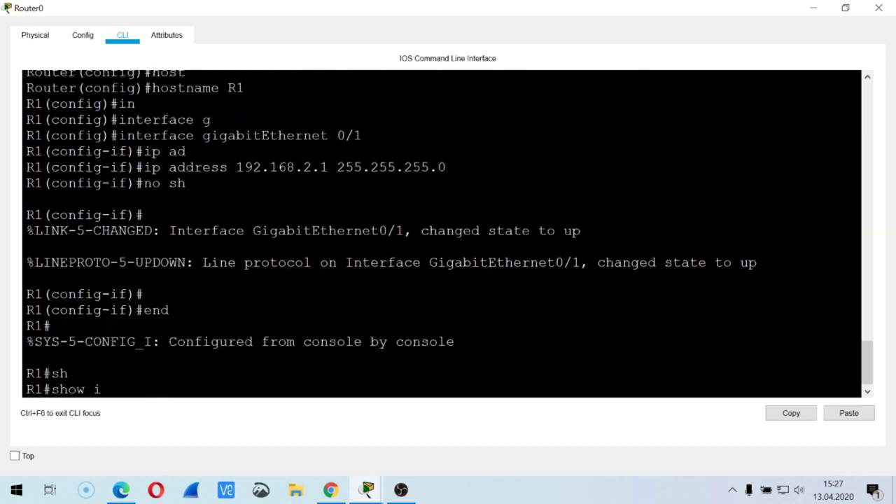
text(p in)
key(Tab)
text(b)
key(Tab)
key(Return)
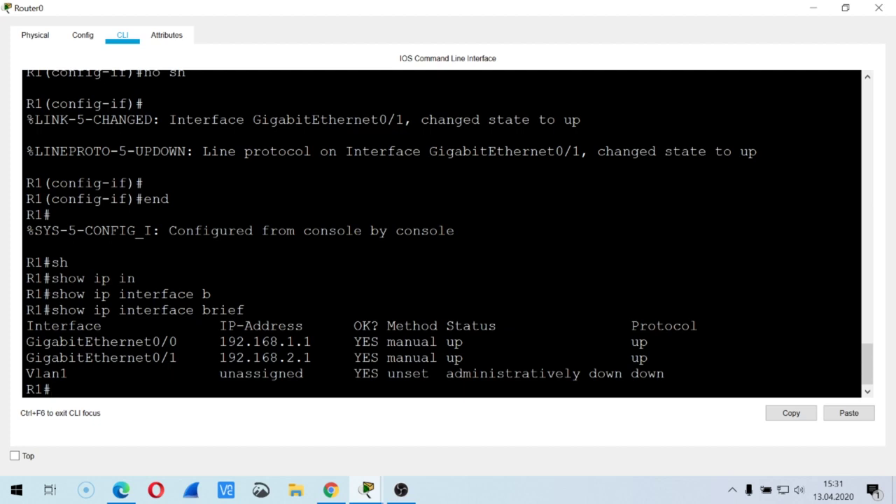
drag(371, 342, 655, 358)
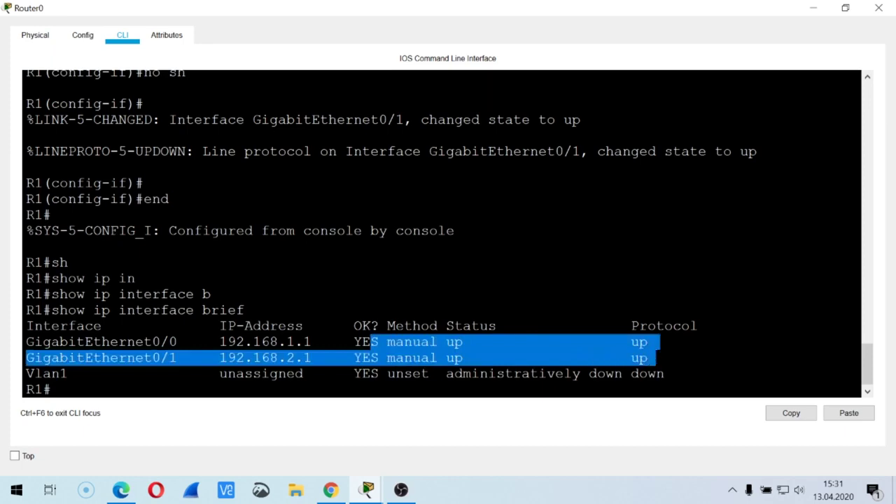
click(879, 8)
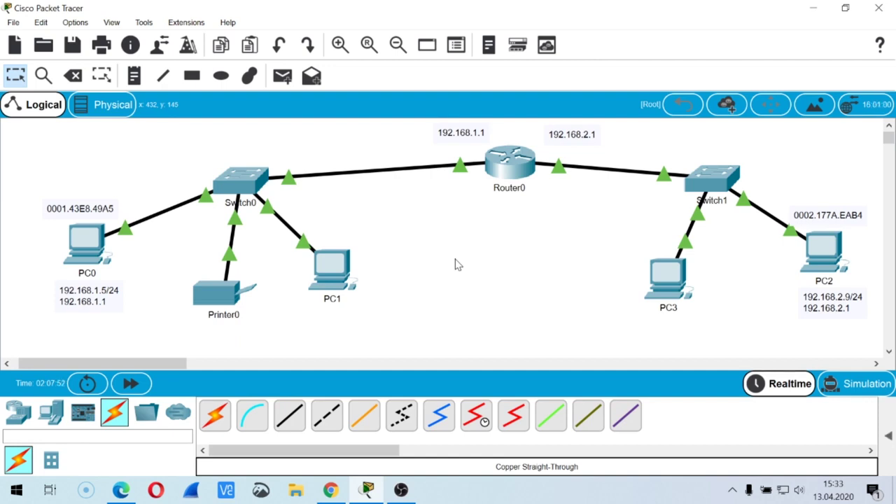
key(alt+Tab)
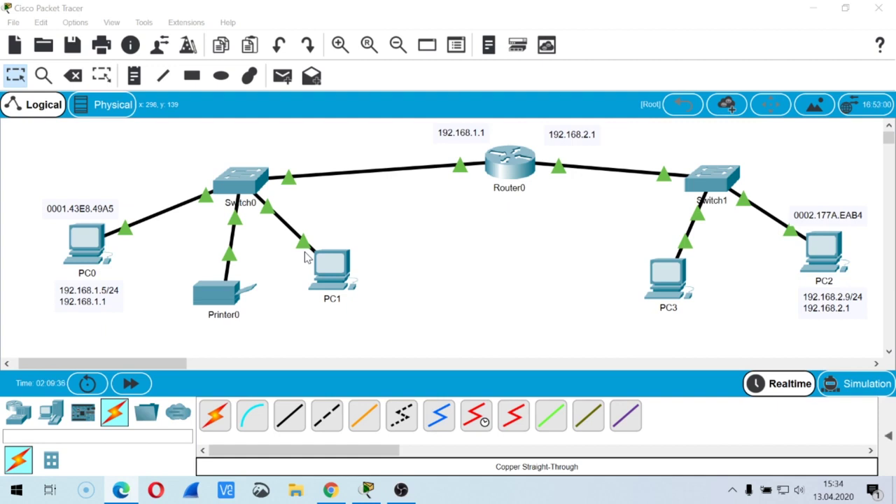
drag(78, 155, 500, 310)
drag(581, 160, 882, 332)
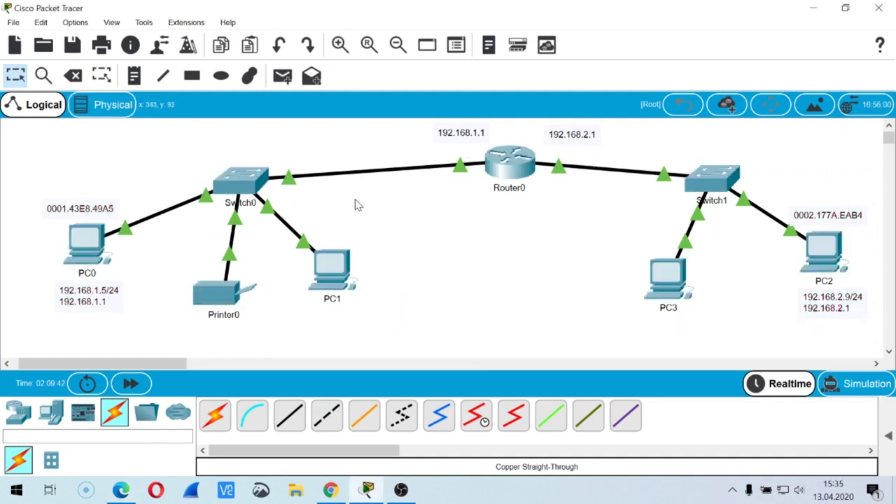
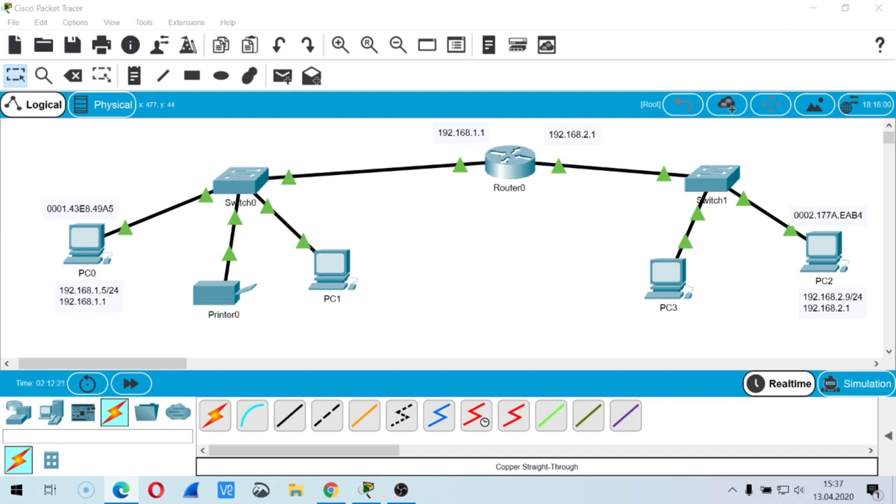
Step: Display PC0's ARP table with arp -a in its Command Prompt, and close the PC0 window
click(91, 245)
click(601, 103)
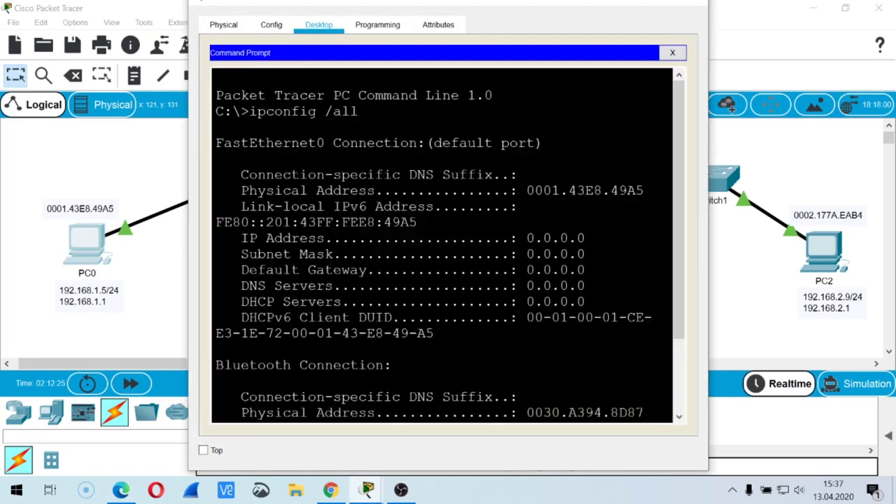
scroll(602, 103, down, 1)
click(661, 5)
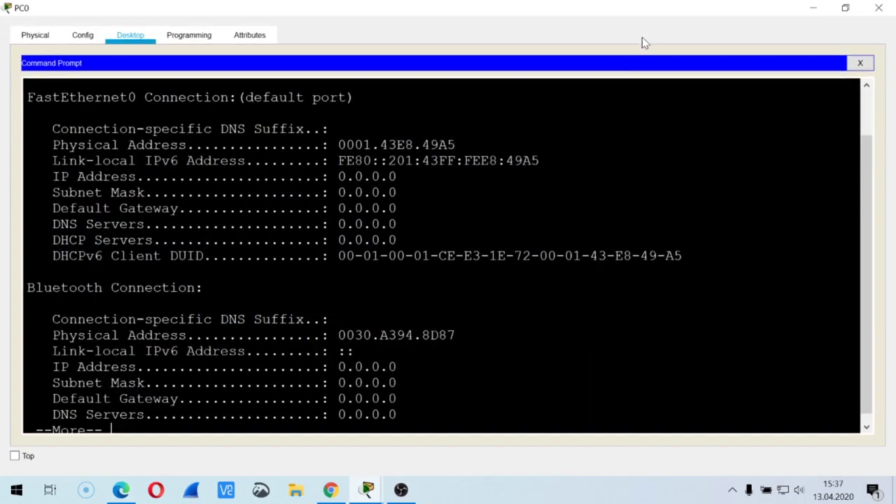
key(Return)
key(Return)
key(Return)
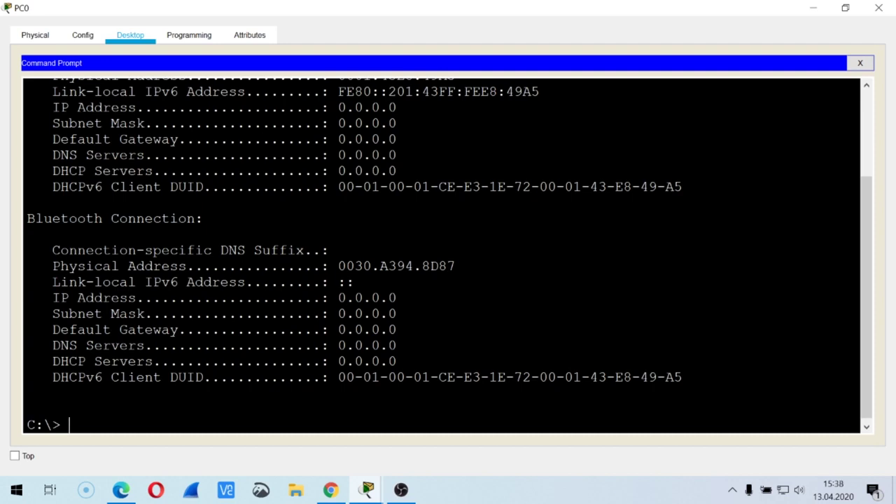
text(arp -a)
key(Return)
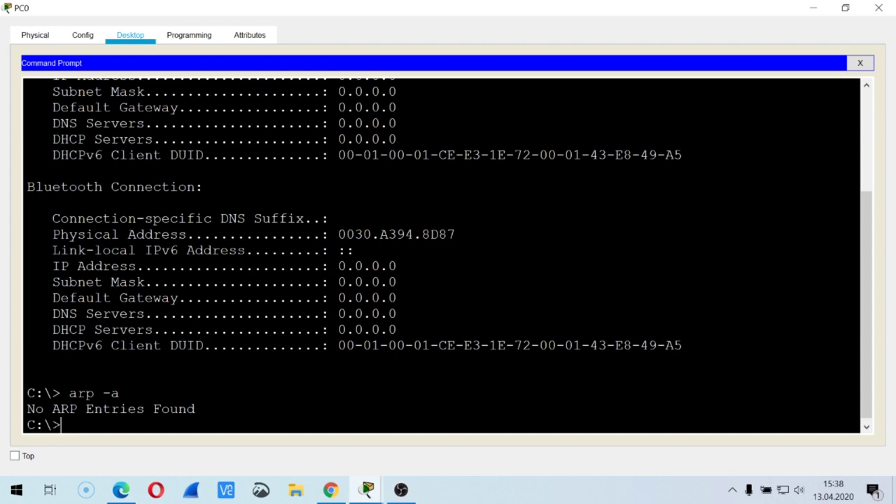
click(879, 7)
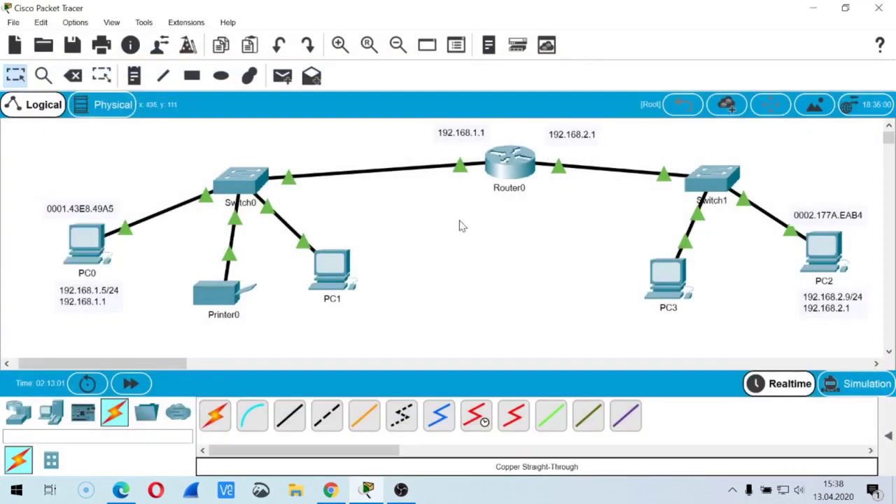
Step: Reopen Router0's command line in a maximized window and enter privileged EXEC mode with en
click(509, 175)
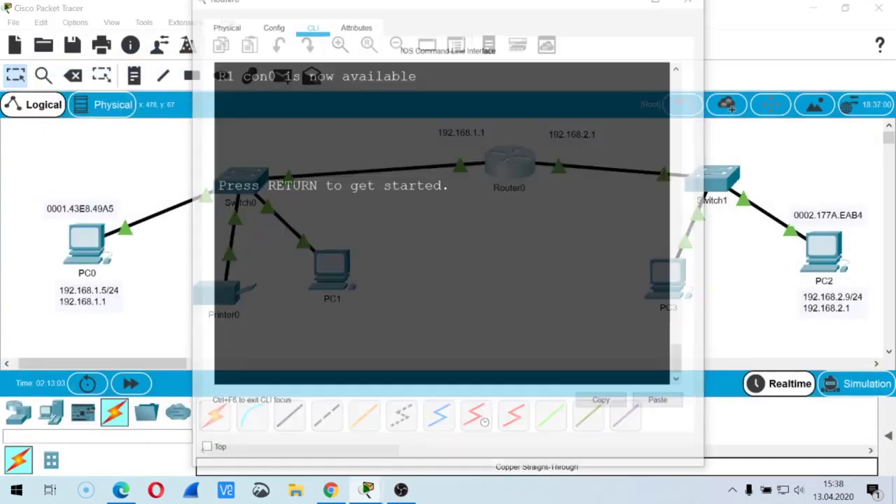
click(691, 10)
click(524, 174)
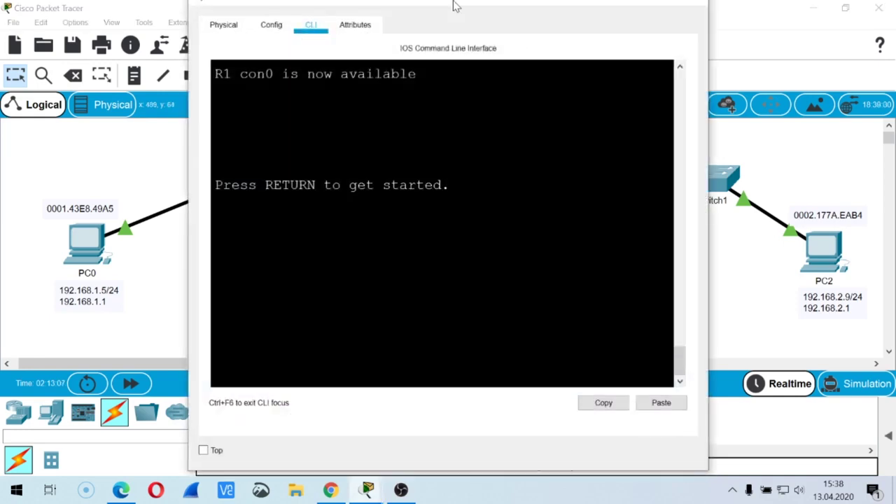
double_click(448, 7)
key(Return)
key(Return)
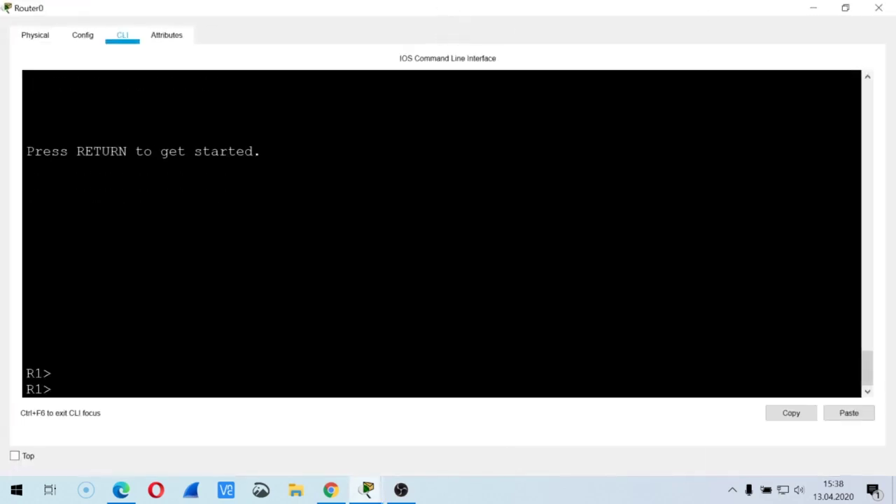
text(en)
key(Return)
key(Return)
Step: Display the details of R1's first gateway interface with show interfaces gigabitEthernet 0/0
text(sh)
key(Tab)
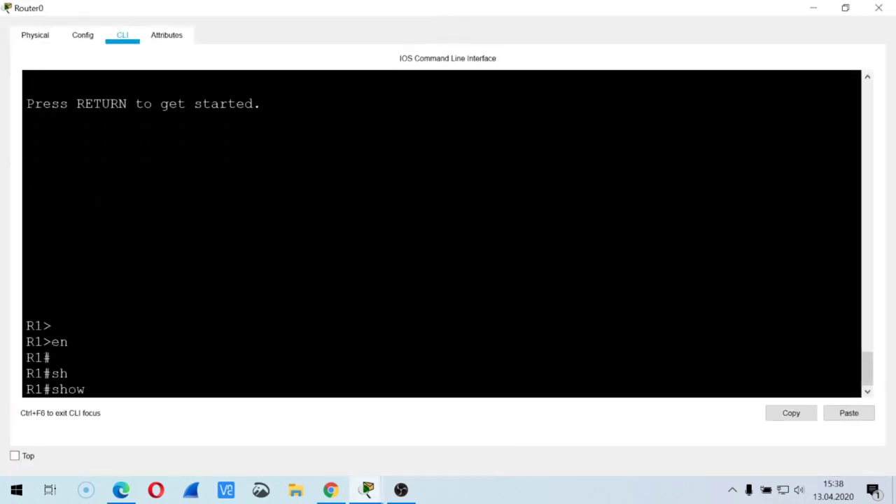
text(in)
key(Tab)
text(g)
key(Tab)
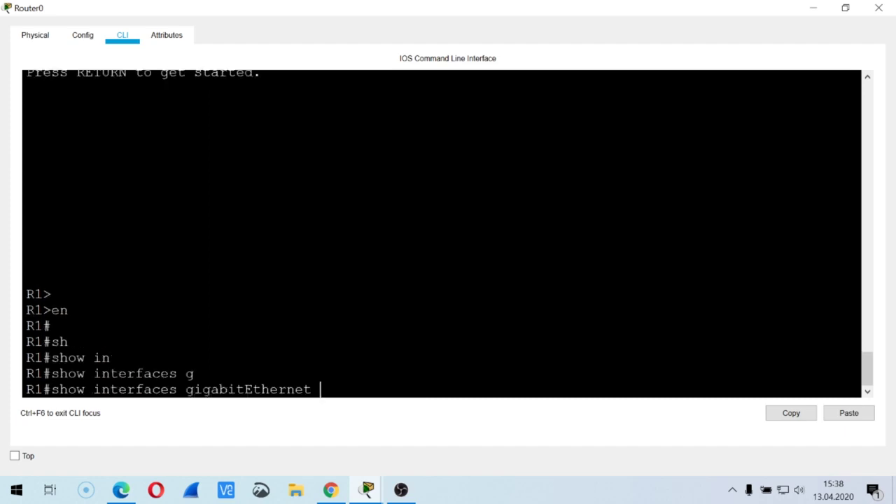
text(0/))
key(BackSpace)
text(0)
key(Return)
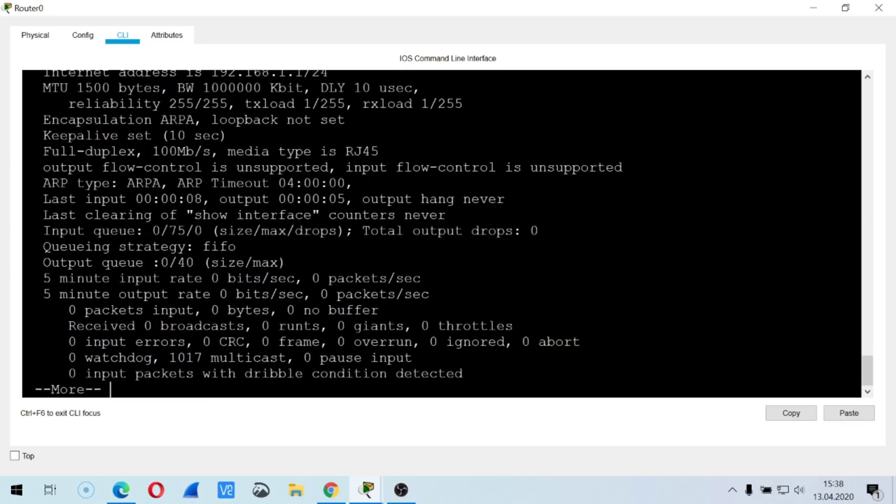
Step: Copy GigabitEthernet0/0's hardware address 00d0.ff98.3201 from the output and close the router's window
scroll(441, 233, up, 3)
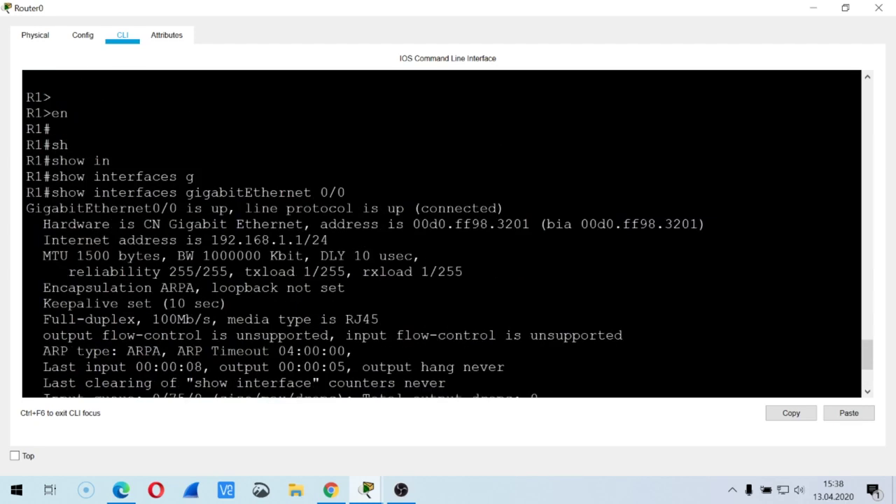
drag(413, 224, 530, 224)
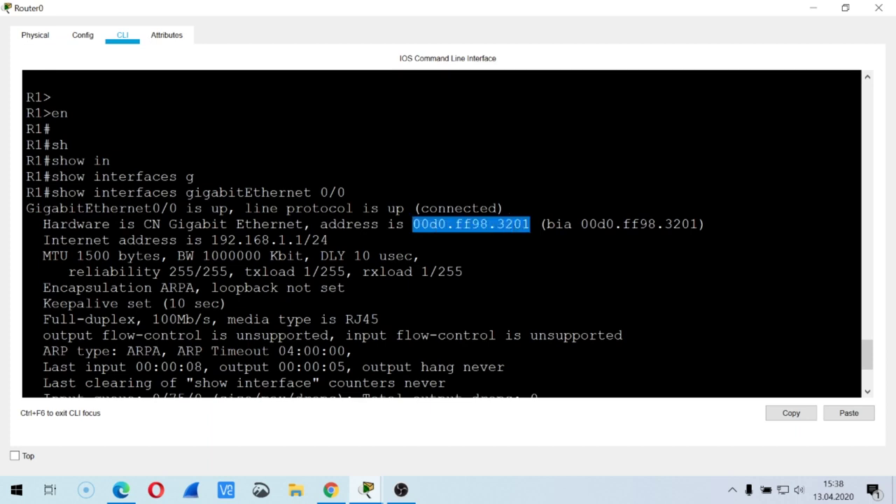
right_click(507, 220)
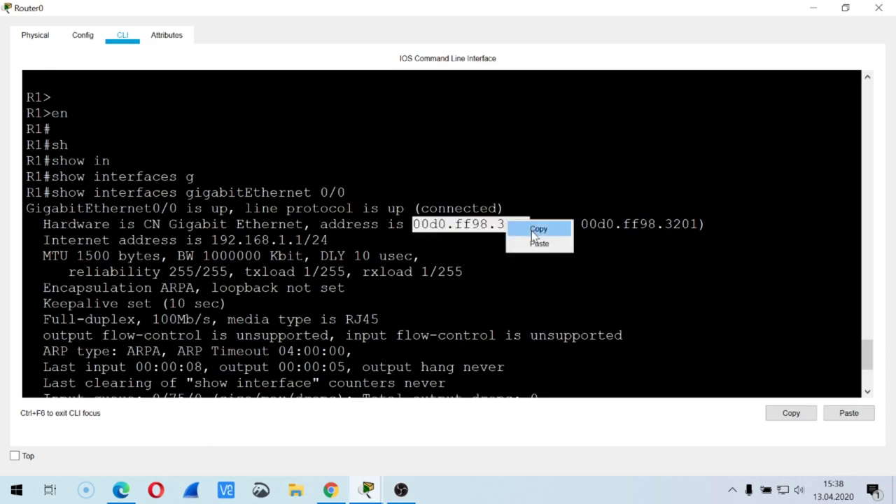
click(531, 230)
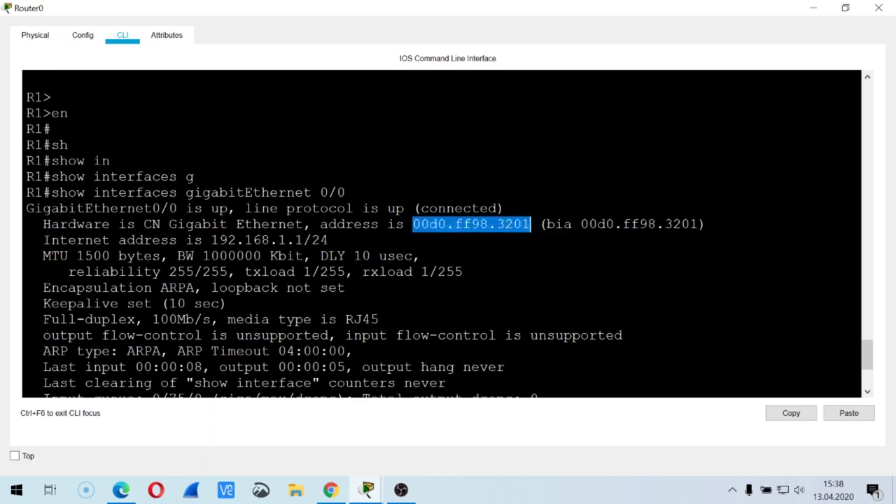
click(879, 8)
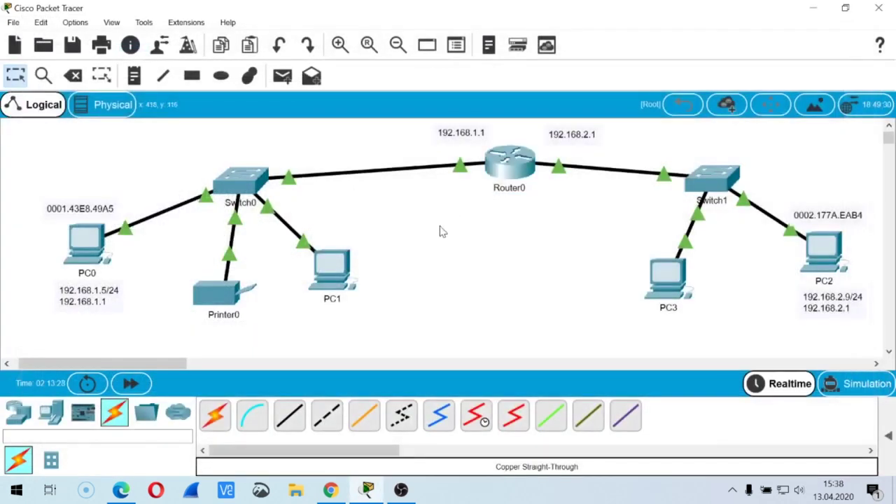
Step: Add a note reading 00d0.ff98.3201 beside Router0 and position it just below the link to Switch0
click(134, 75)
click(404, 185)
key(ctrl+v)
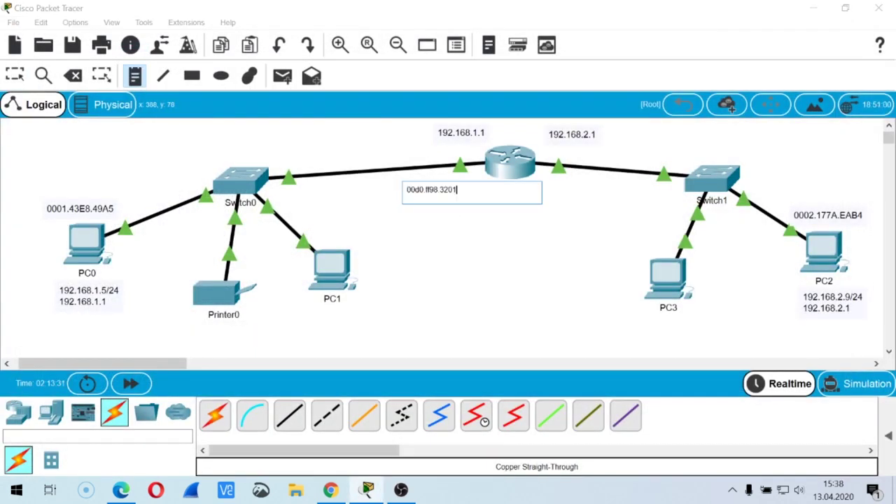
key(Escape)
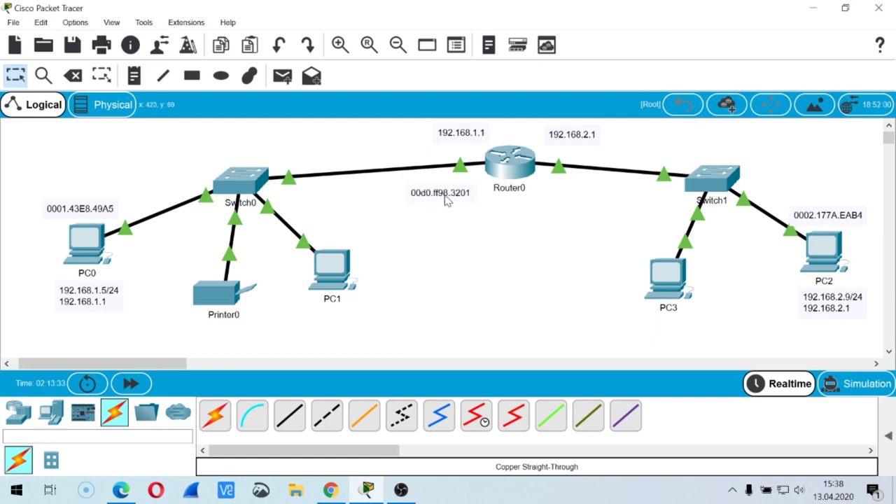
drag(448, 200, 440, 191)
click(507, 228)
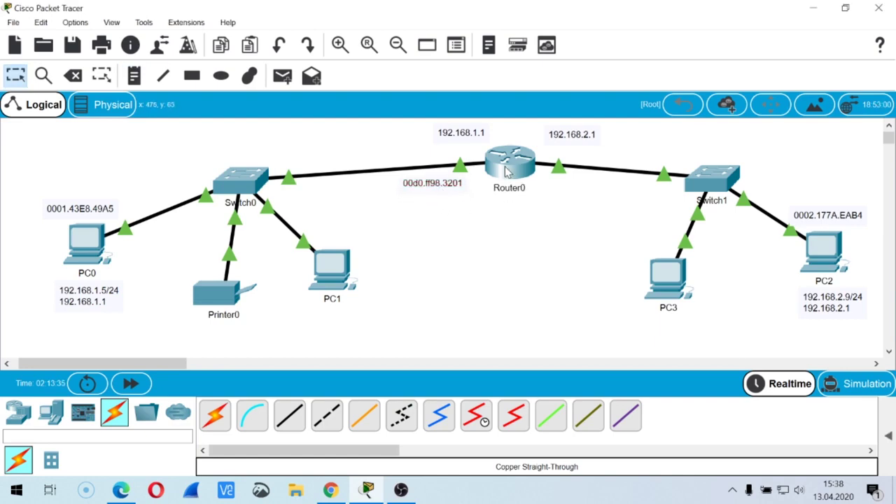
Step: Reopen Router0's command line in a maximized window and quit the paged interface output
click(509, 165)
double_click(385, 6)
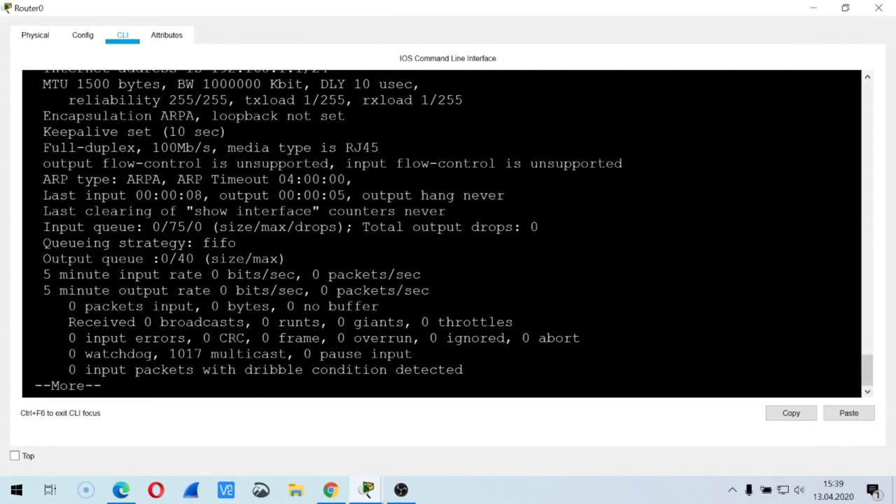
key(Return)
key(Return)
key(Return)
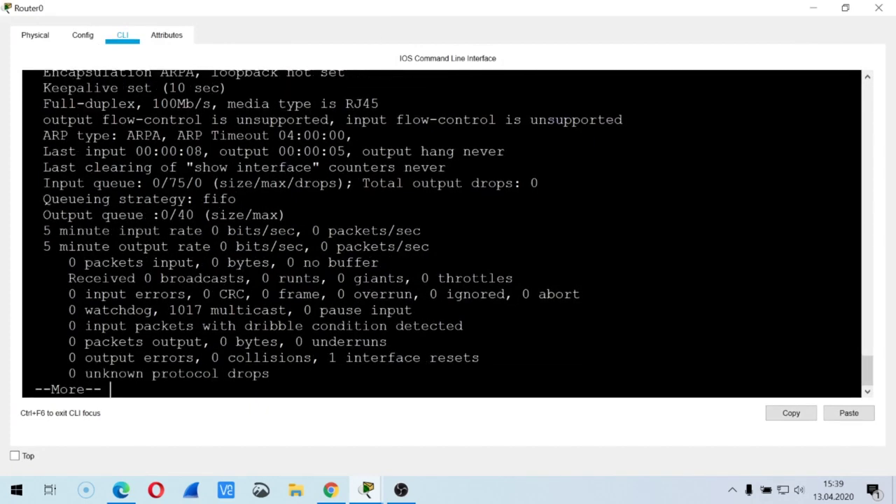
key(q)
Step: Recall the previous show command and run it for the other interface as show interfaces gigabitEthernet 0/1
key(Up)
key(Up)
key(Down)
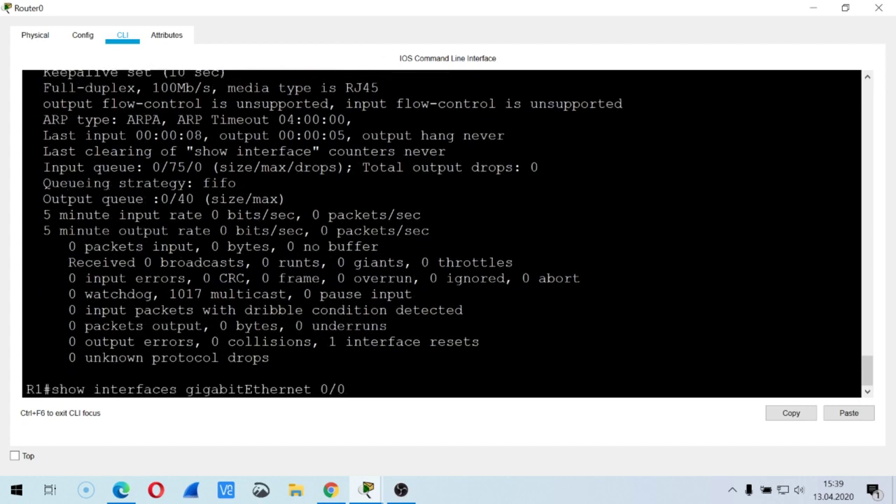
key(BackSpace)
text(1)
key(Return)
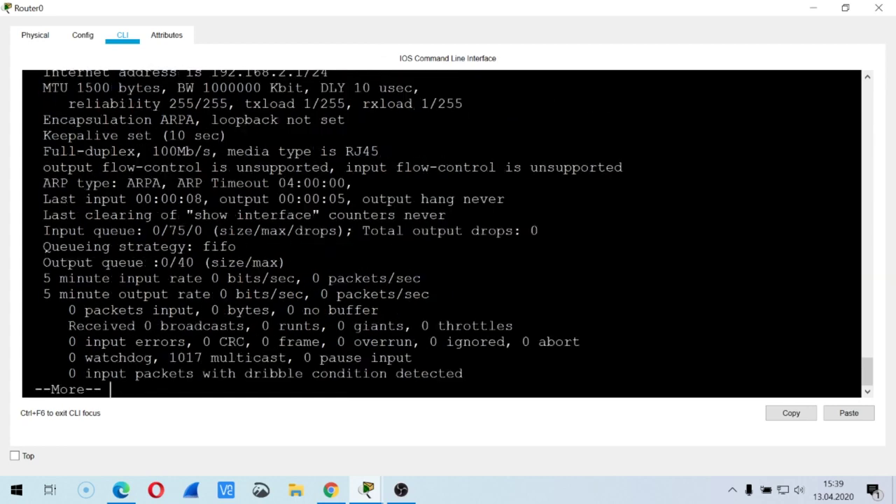
Step: Copy GigabitEthernet0/1's hardware address 00d0.ff98.3202 from the interface output
scroll(441, 233, up, 3)
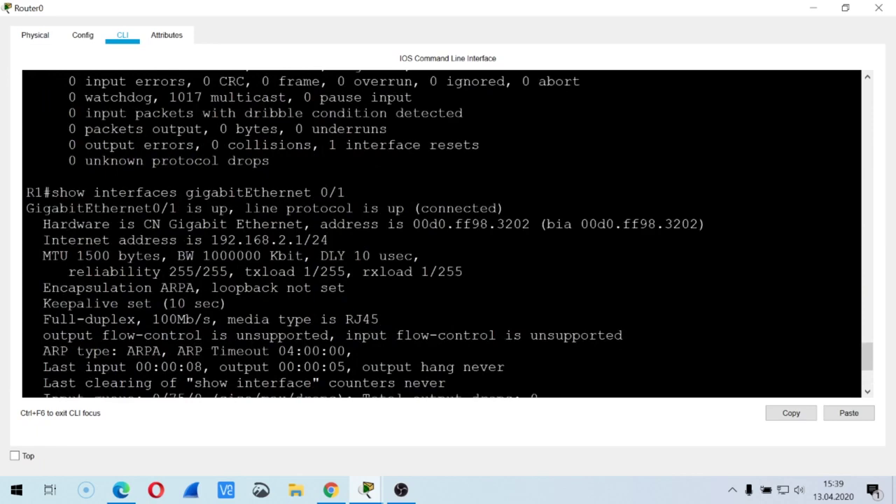
drag(412, 224, 530, 224)
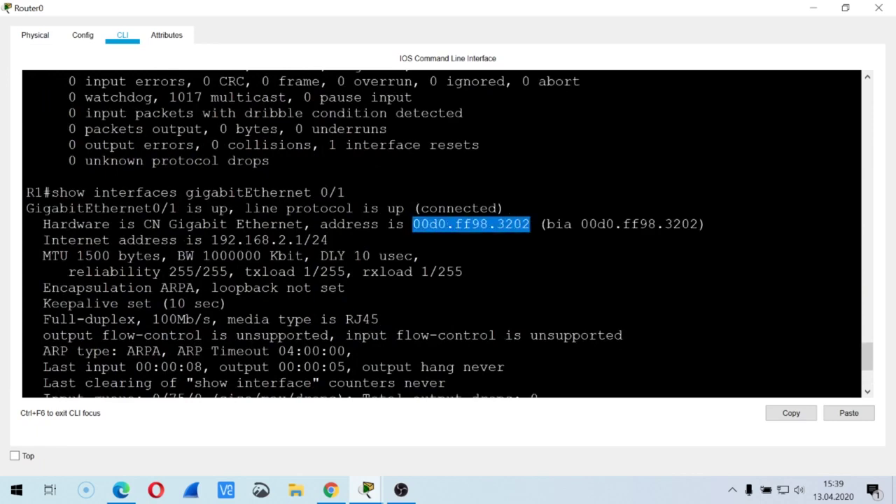
right_click(459, 226)
click(483, 235)
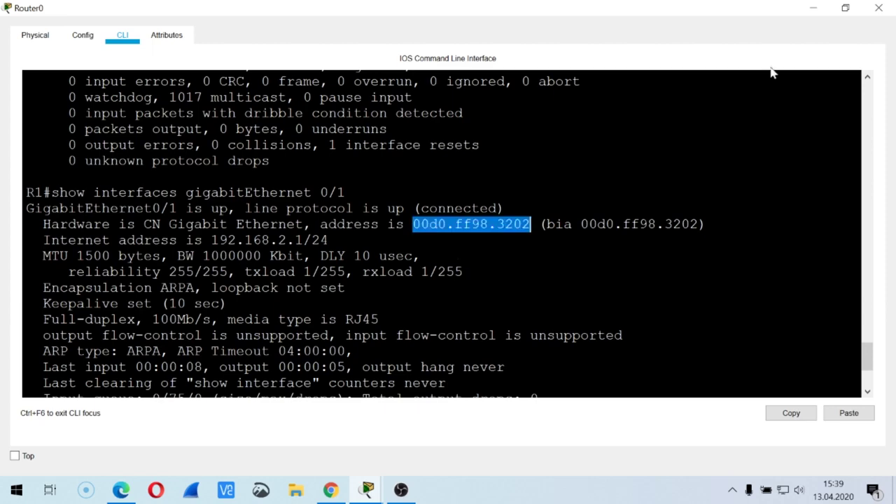
Step: Add a note reading 00d0.ff98.3202 beside Router0 and position it just below the link to Switch1
click(878, 15)
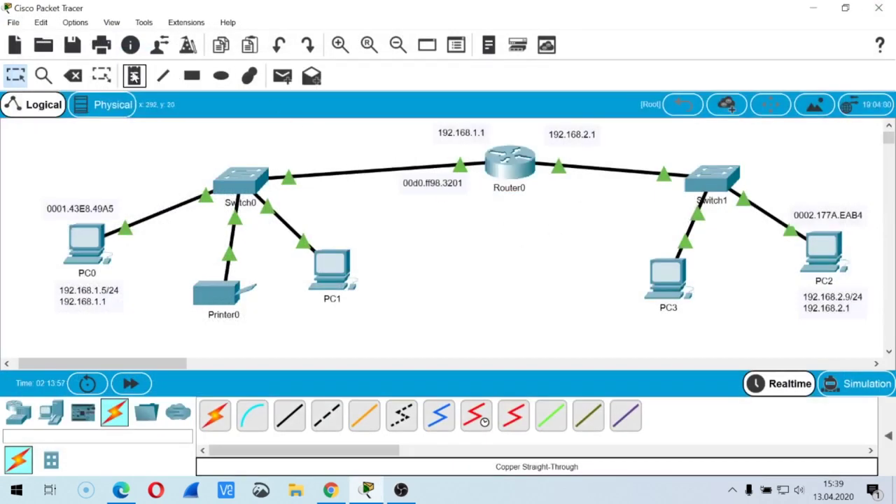
click(134, 76)
click(547, 203)
click(549, 245)
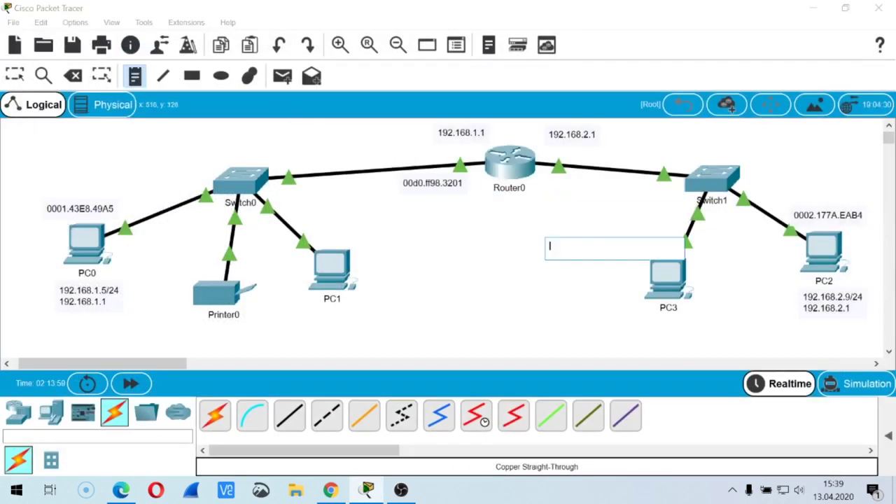
key(ctrl+v)
key(Escape)
mouse_move(569, 207)
mouse_down()
mouse_move(560, 217)
mouse_move(581, 195)
mouse_up()
click(573, 227)
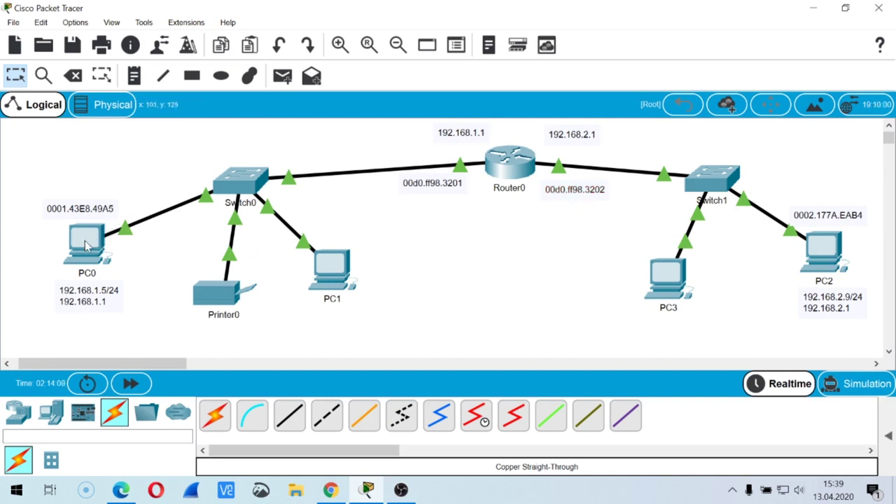
Step: Check the default gateway in PC0's IP configuration and close the configuration
mouse_move(91, 247)
click(98, 259)
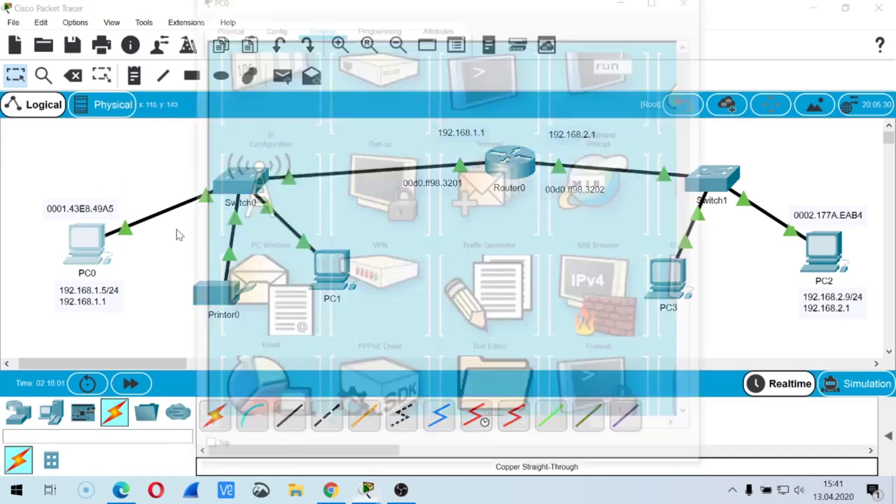
click(279, 105)
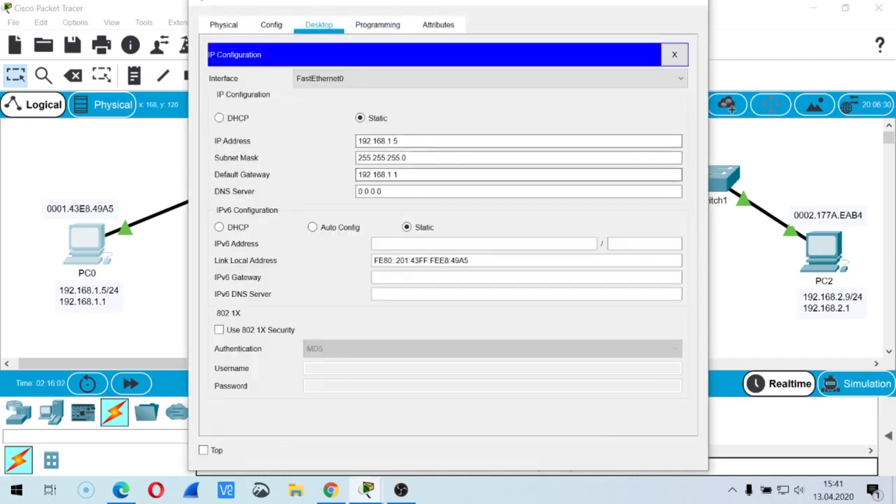
triple_click(378, 174)
key(Right)
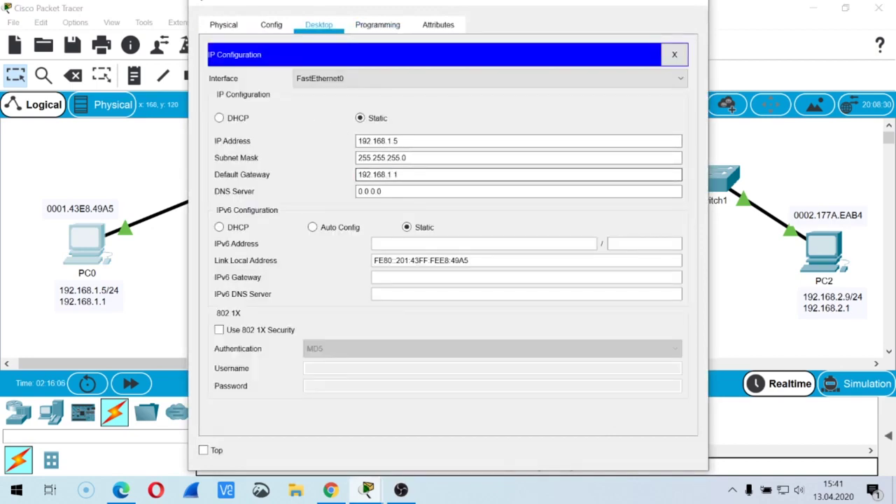
key(shift+Home)
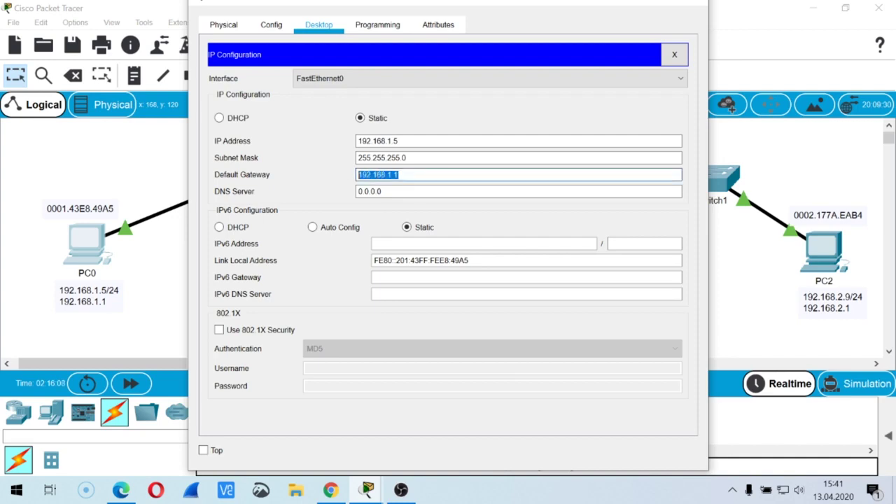
key(Right)
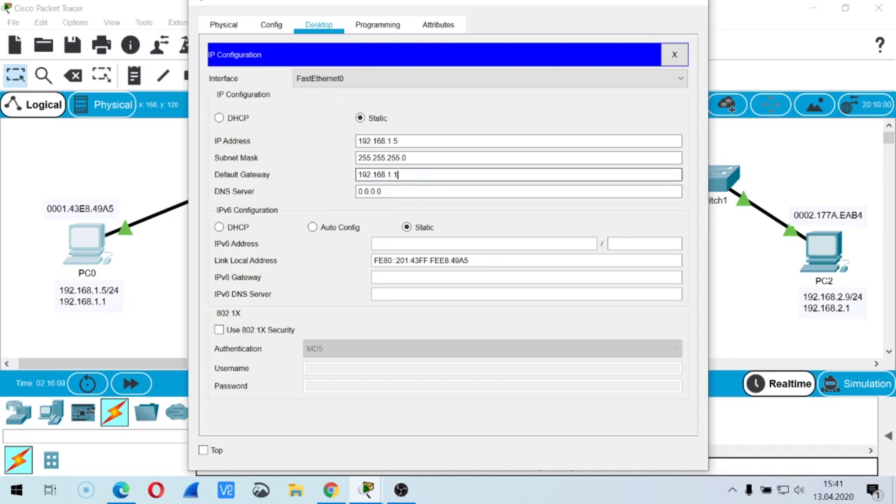
click(692, 4)
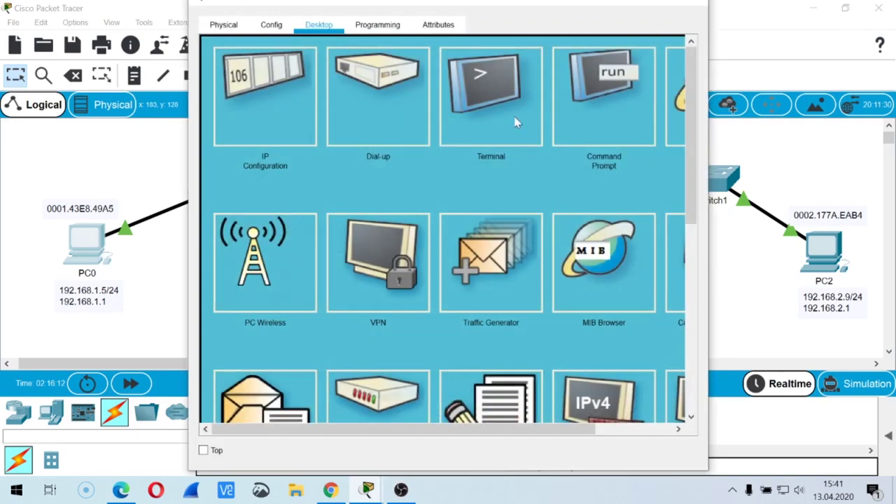
Step: Display PC0's ARP table twice with arp -a in its command prompt and close the PC0 window
click(613, 94)
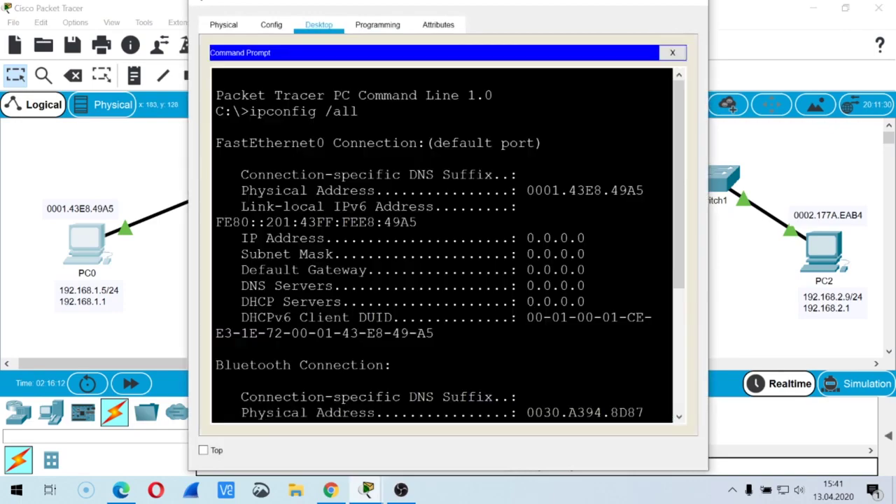
text(arp -a)
key(Return)
key(Up)
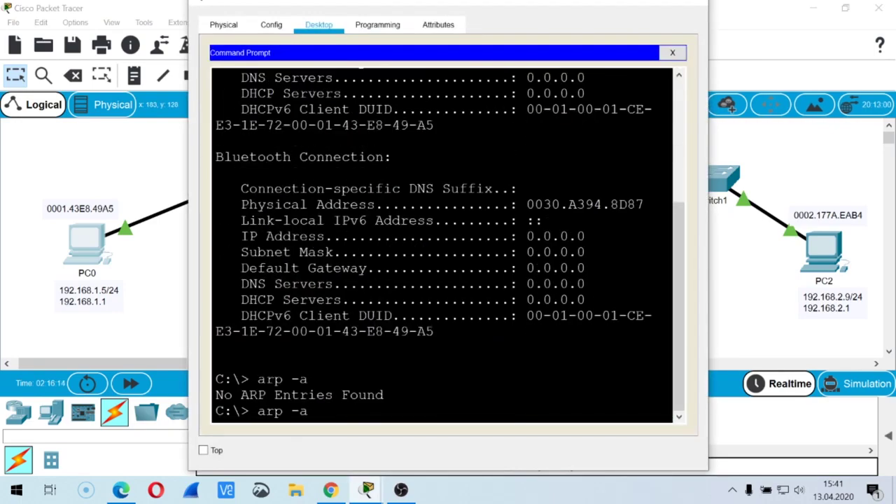
key(Return)
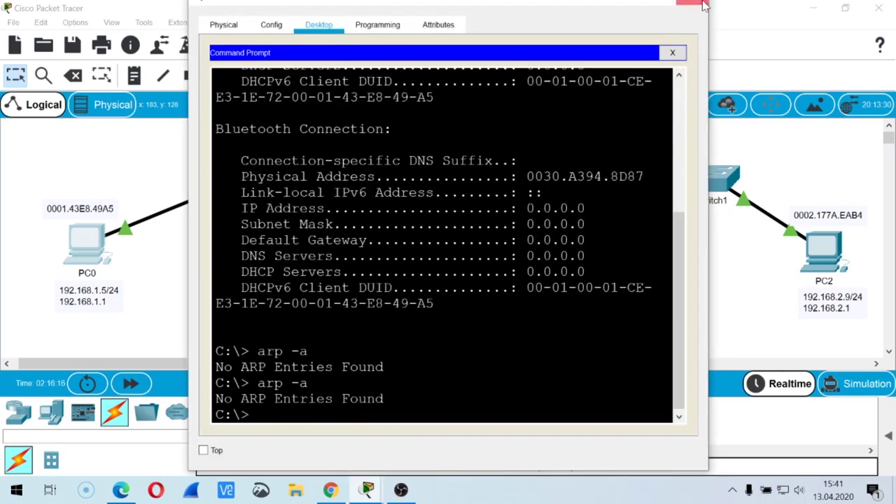
click(694, 5)
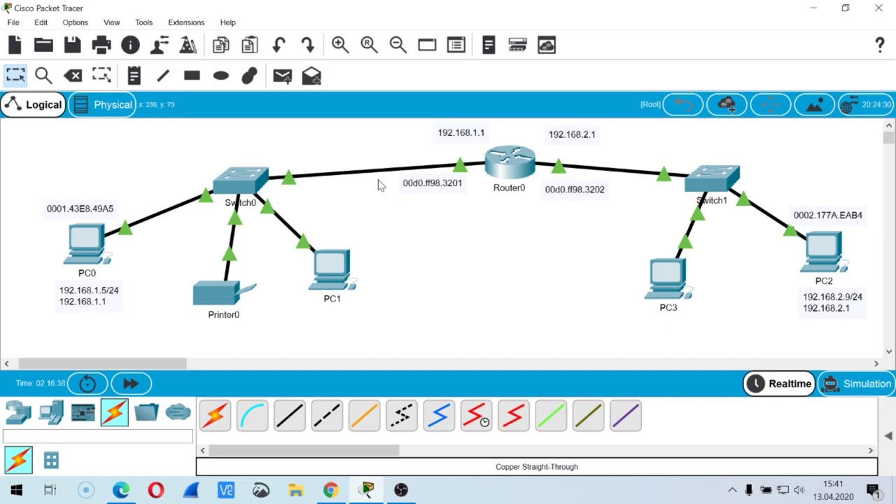
Step: Add a note reading LAN A above the link between Switch0 and Router0
click(134, 75)
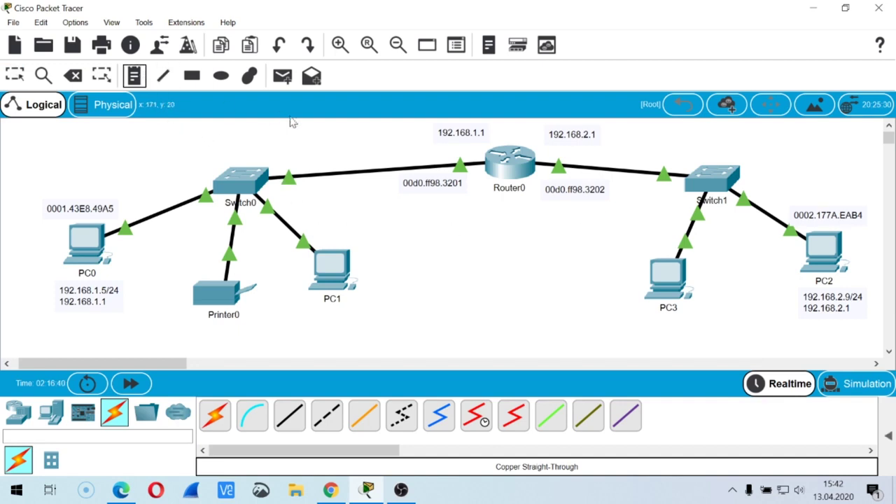
click(299, 138)
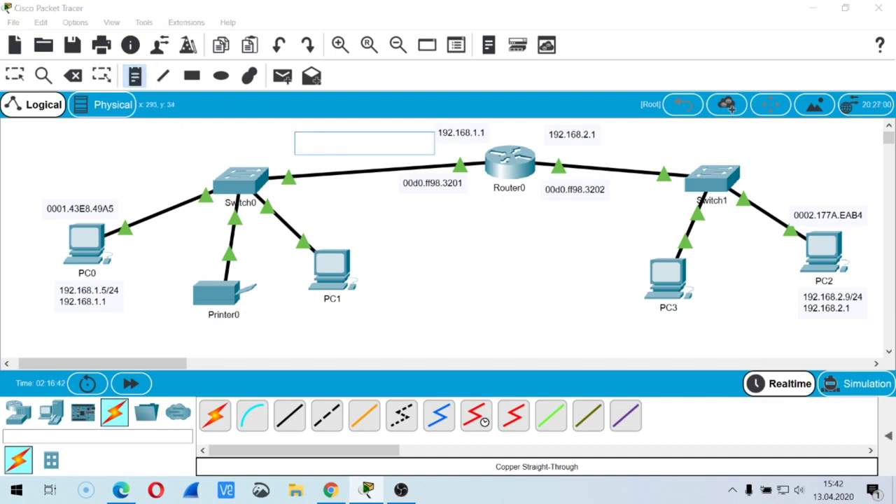
text(LAN A)
click(447, 246)
key(Escape)
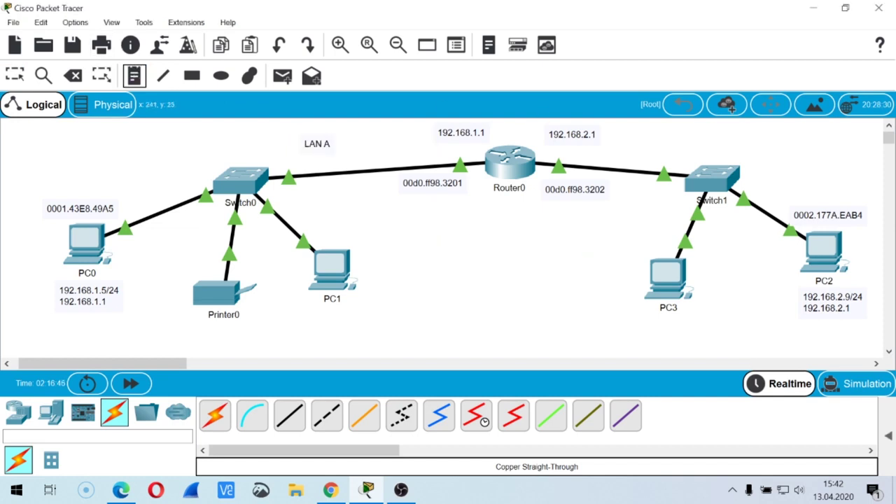
Step: Add a note reading LAN B near Switch1 and move both LAN notes directly above their switches
click(665, 136)
text(LAN)
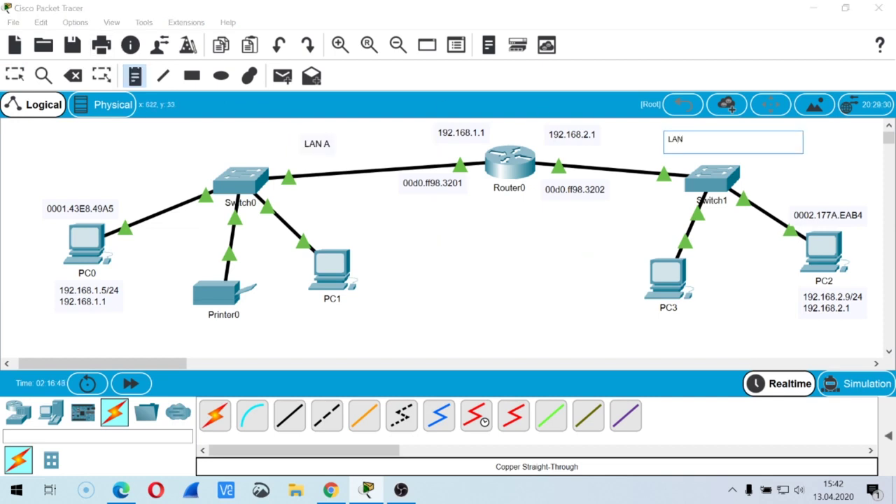
text( B)
click(547, 298)
key(Escape)
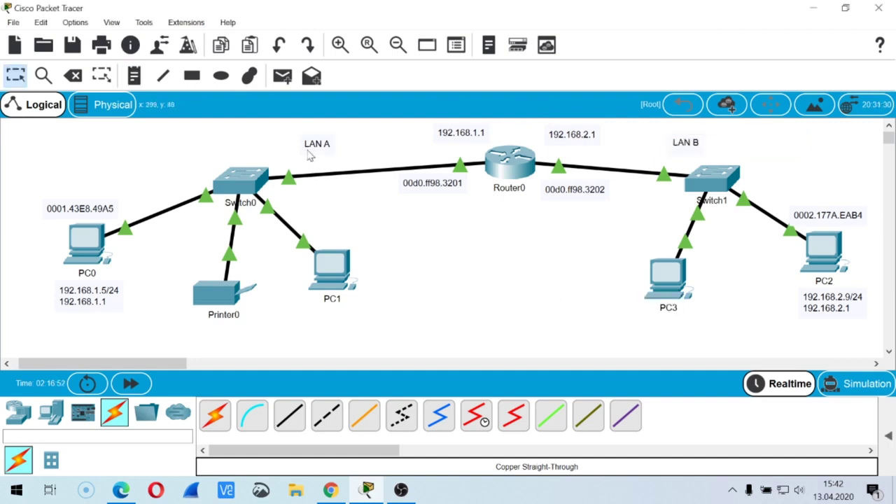
drag(313, 151, 245, 150)
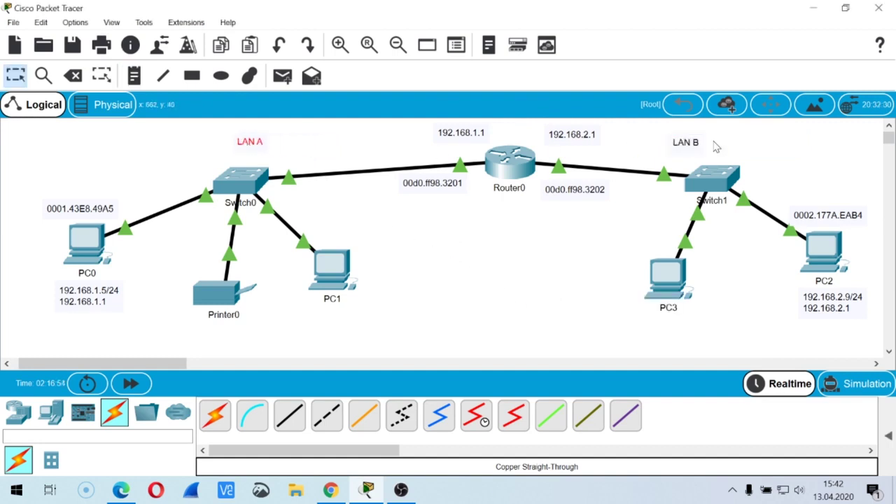
drag(693, 150, 712, 148)
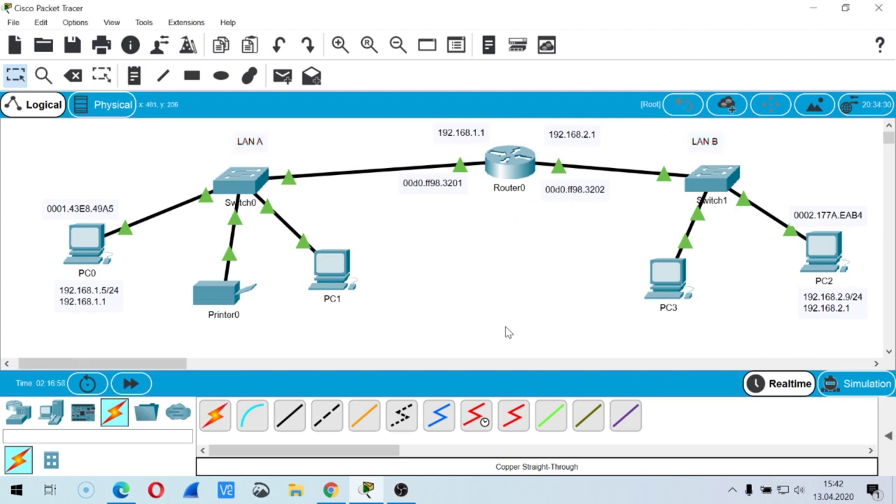
Step: Switch to simulation mode and clear all event types from the event list filters
click(865, 383)
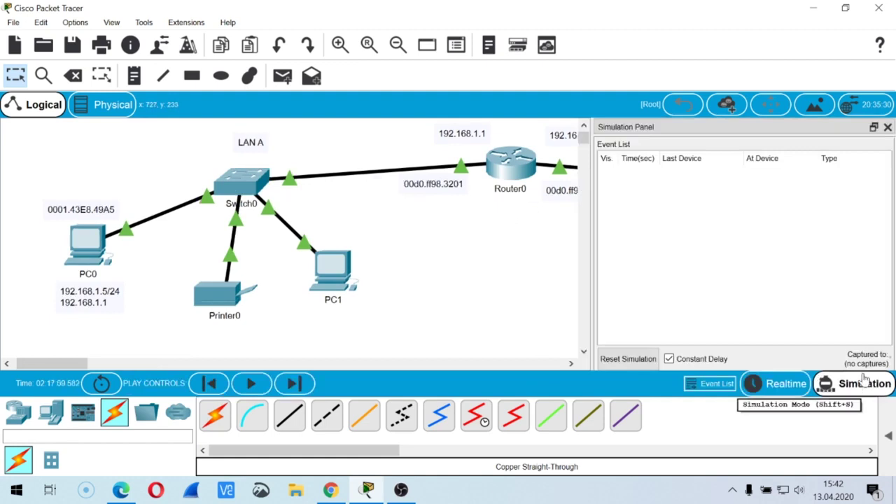
drag(707, 135, 691, 24)
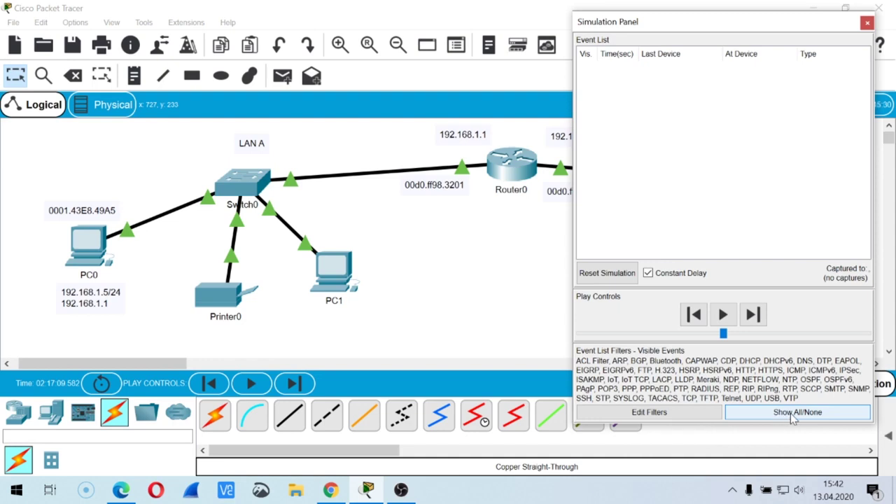
click(793, 417)
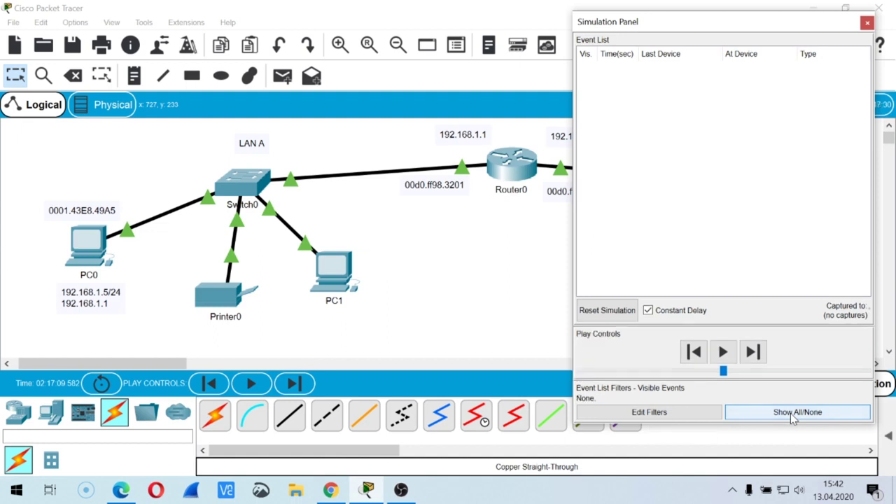
Step: Enable only ARP and ICMP in the event list filters and close the simulation panel
click(672, 419)
drag(410, 52, 485, 55)
click(374, 93)
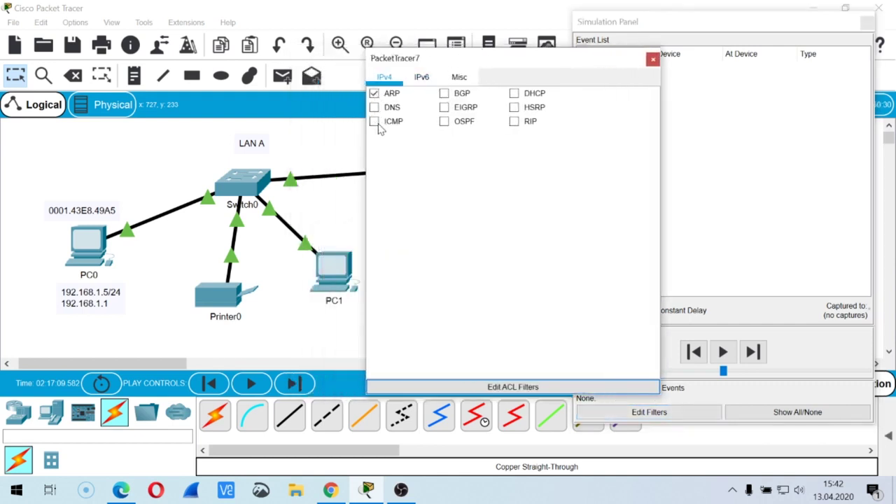
click(375, 122)
click(652, 59)
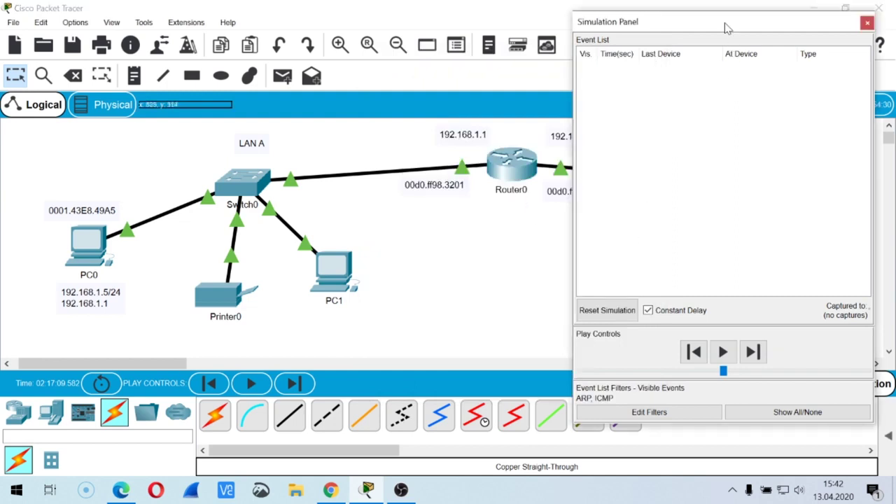
mouse_move(726, 28)
mouse_down()
mouse_move(754, 24)
mouse_move(731, 23)
mouse_up()
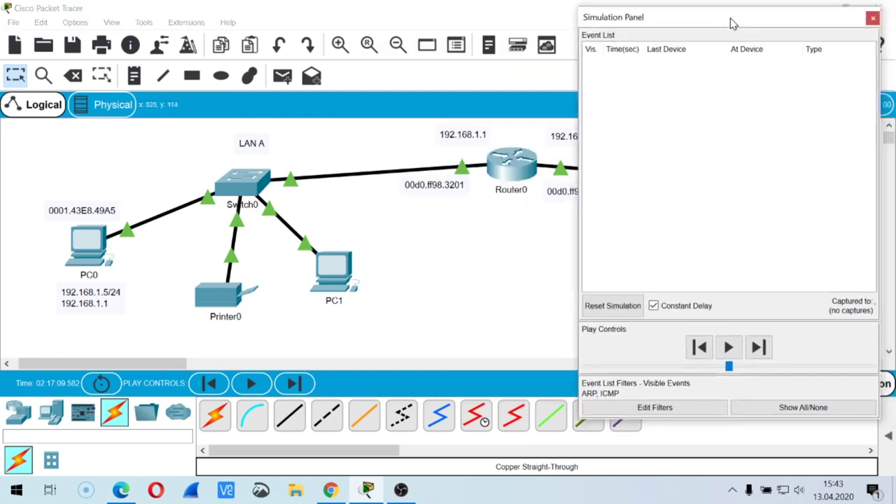
click(872, 19)
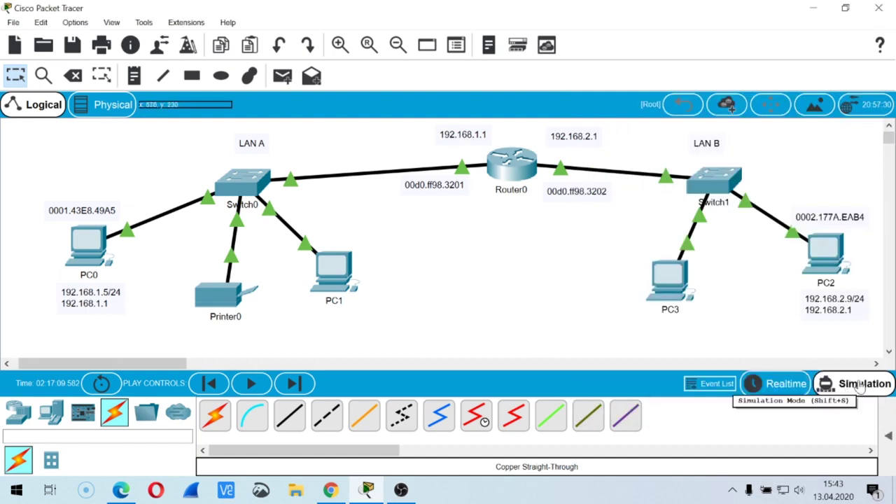
Step: Ping 192.168.2.9 from PC0's command prompt and close the PC0 window to show the topology
click(98, 252)
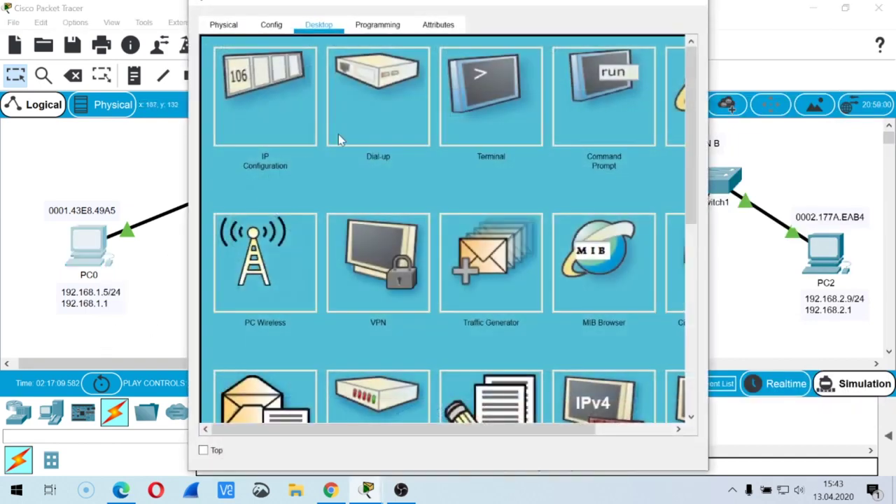
click(598, 106)
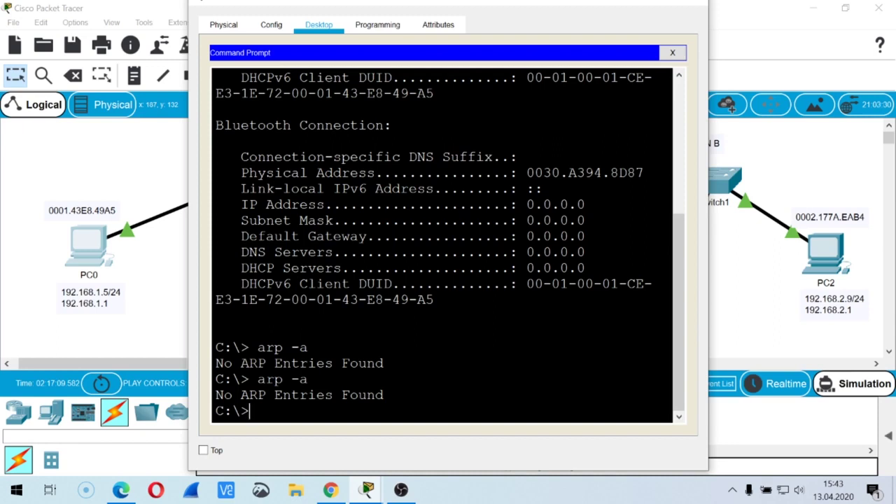
text(ping 192.1)
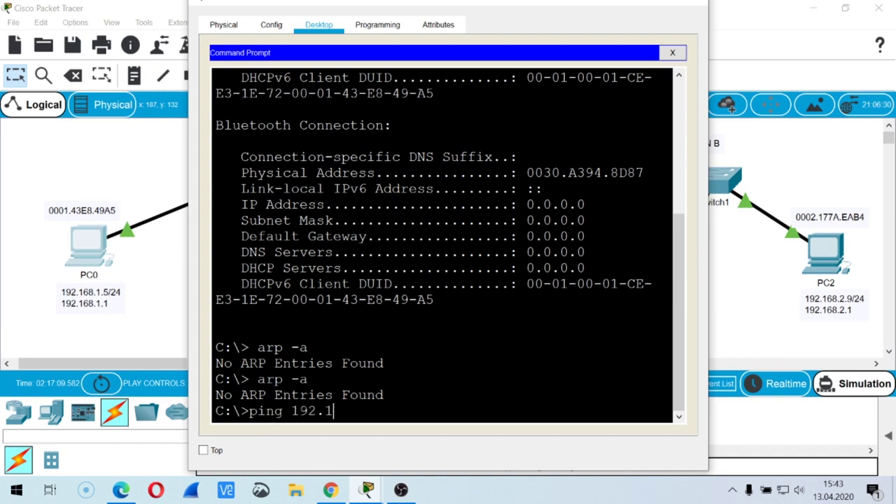
text(68.2.9)
key(Return)
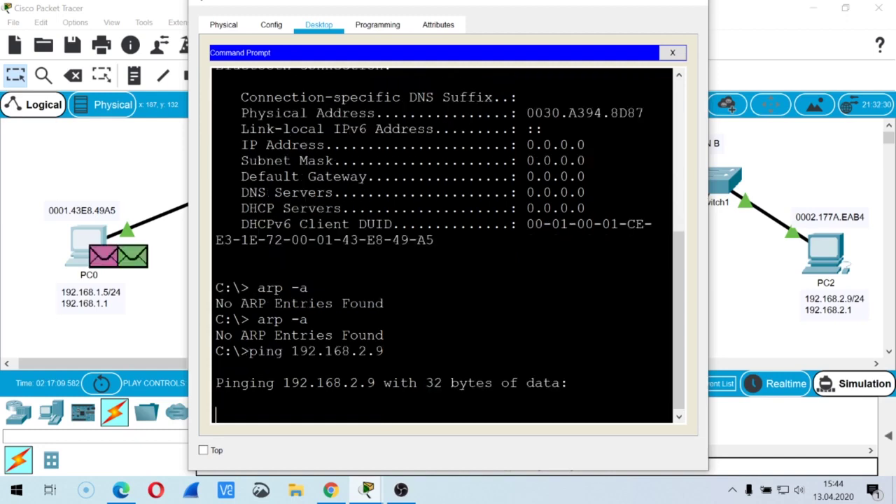
click(693, 9)
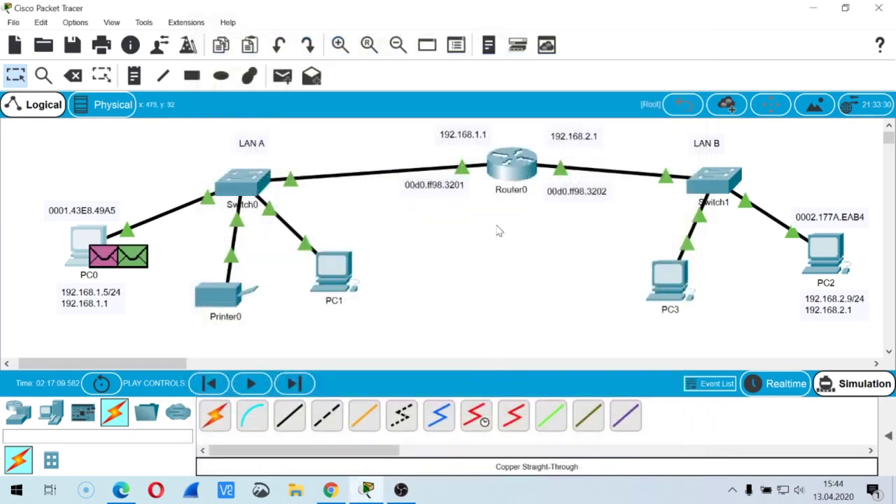
Step: Open the ARP packet waiting at PC0 and examine its outbound PDU details in a widened window
mouse_move(106, 259)
mouse_move(137, 258)
click(137, 258)
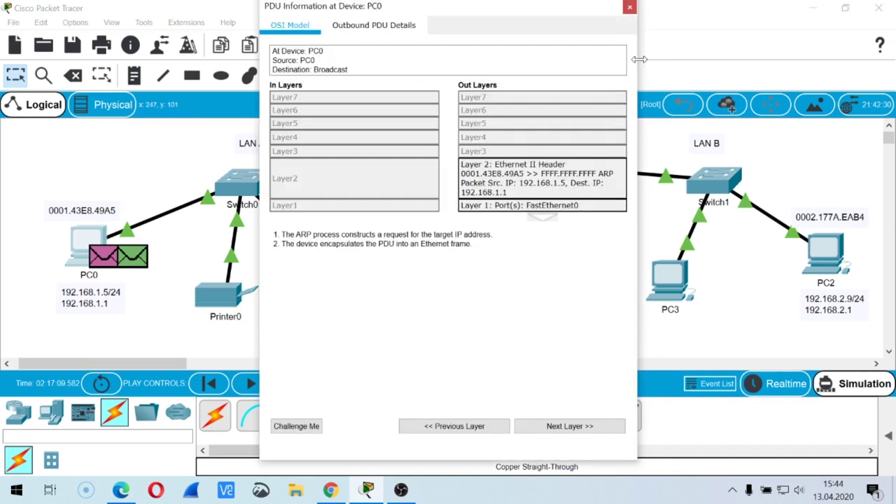
drag(637, 60, 822, 60)
drag(488, 14, 426, 12)
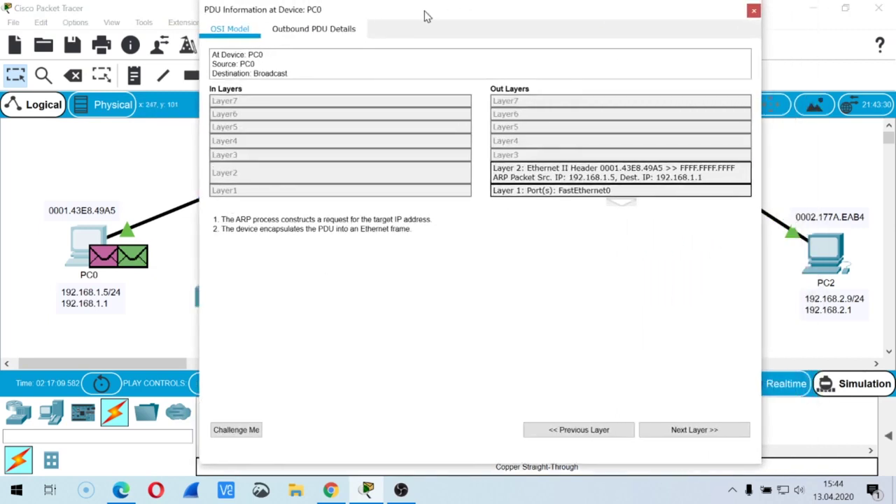
click(314, 29)
drag(195, 74, 4, 72)
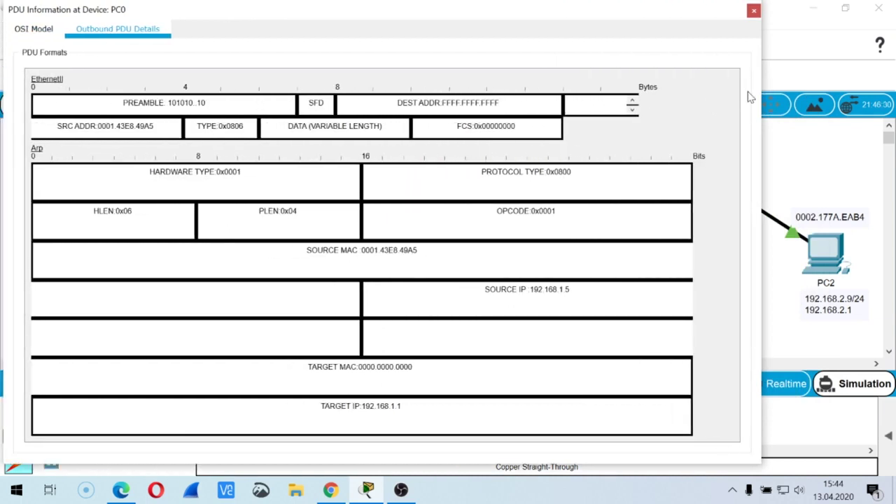
Step: Widen the PDU window and examine the Ethernet destination and source addresses against PC0's labels in the topology
drag(761, 87, 818, 87)
drag(516, 14, 548, 17)
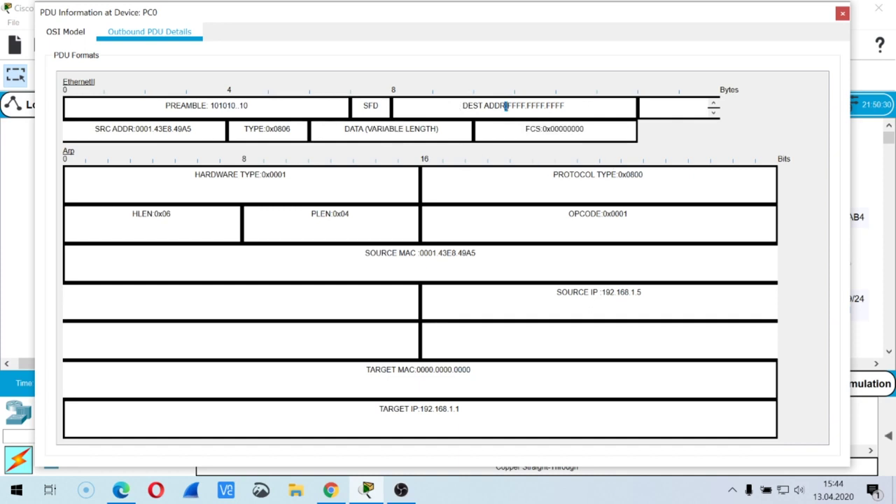
drag(505, 105, 567, 105)
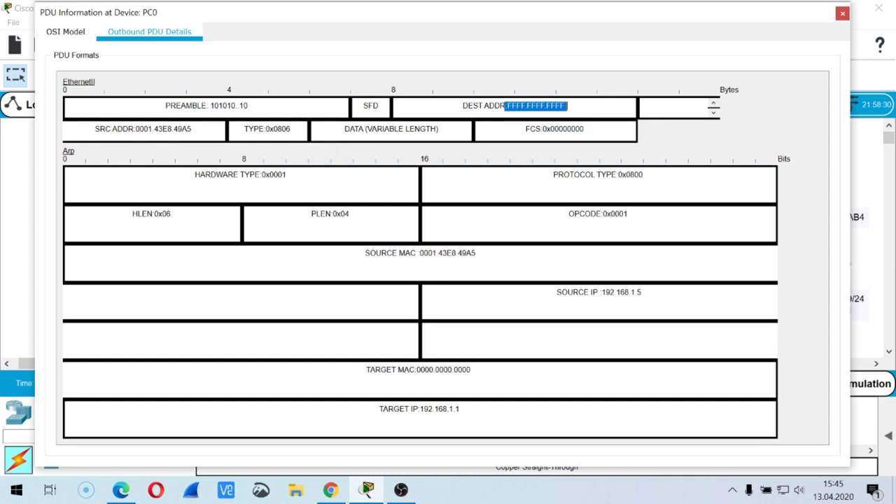
key(Tab)
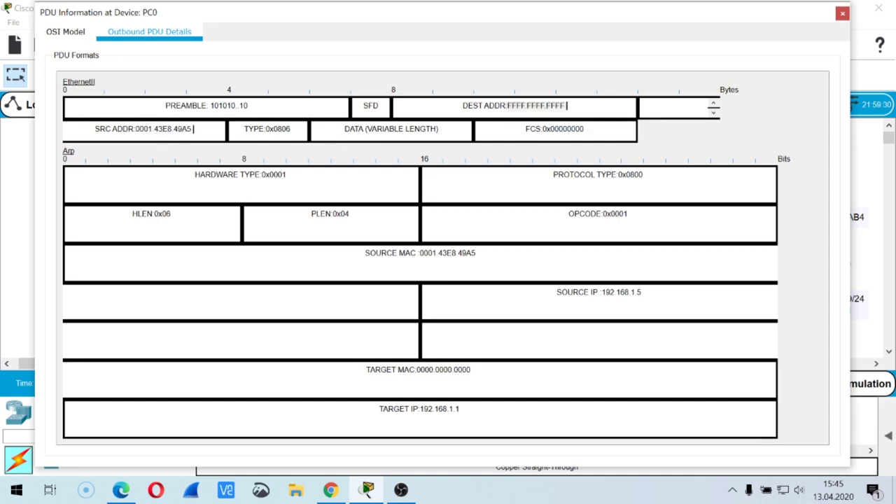
drag(636, 21, 747, 58)
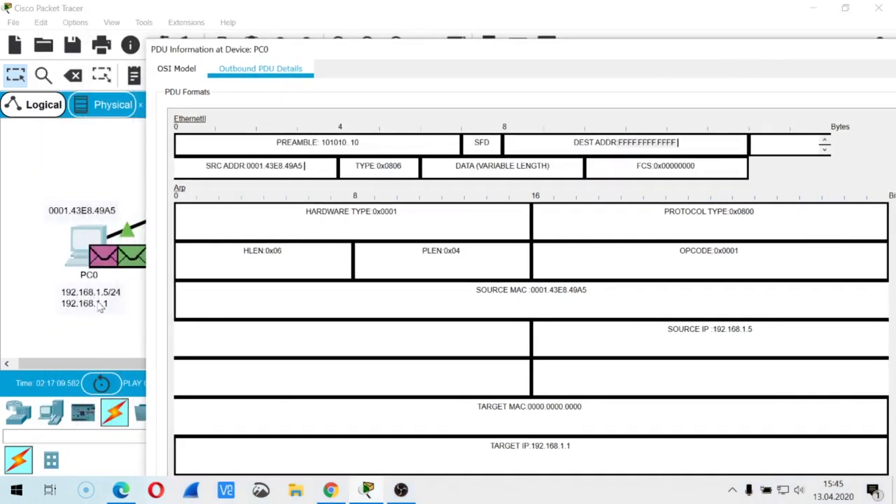
drag(399, 61, 310, 14)
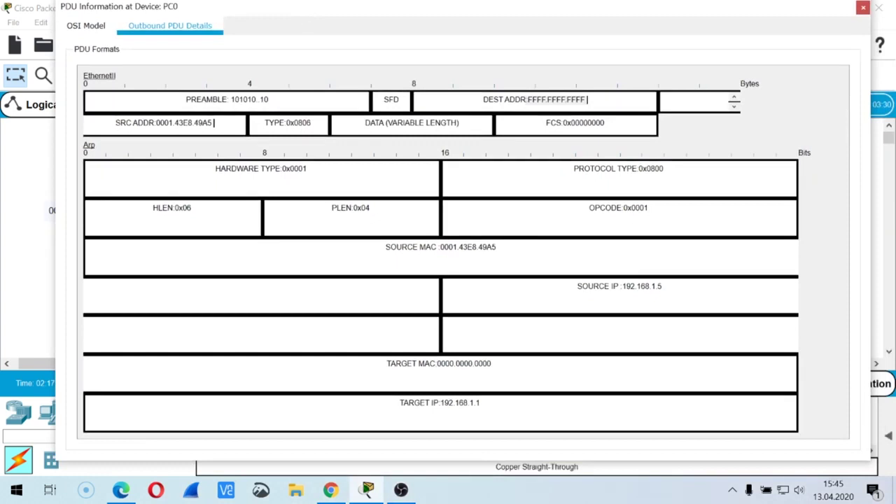
Step: Examine the protocol type and opcode fields of the ARP request in the outbound PDU details
click(640, 168)
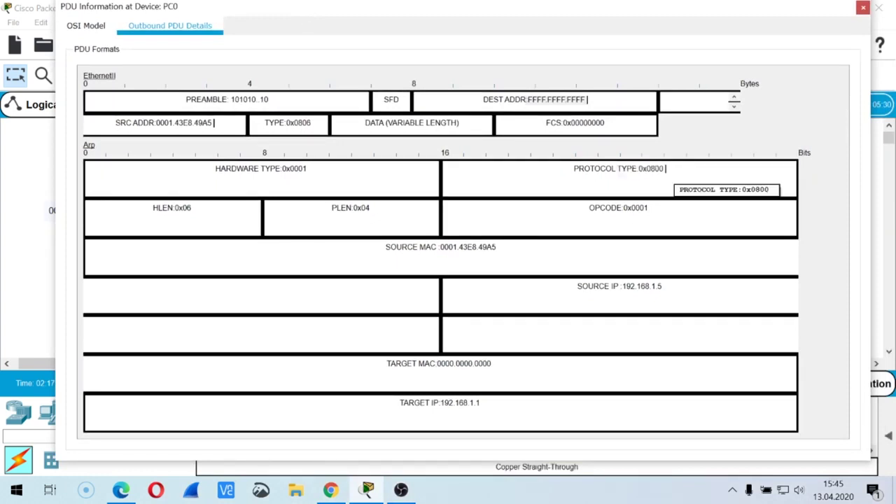
click(636, 207)
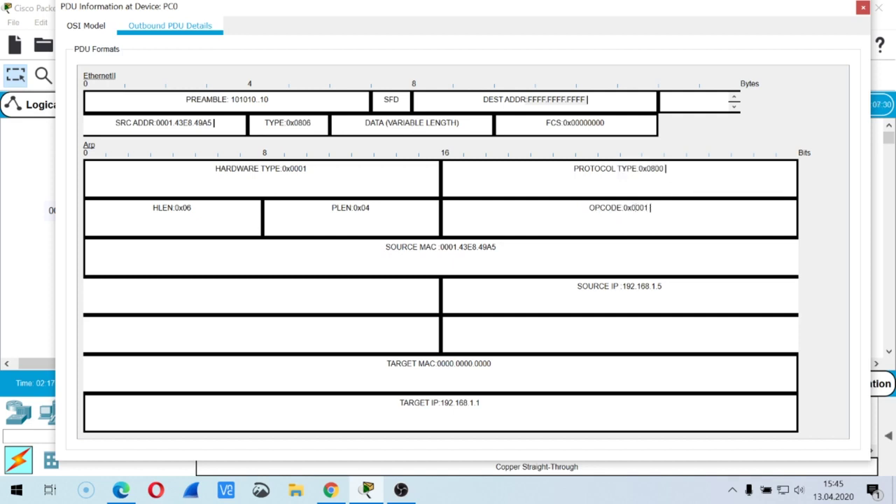
drag(650, 208, 635, 208)
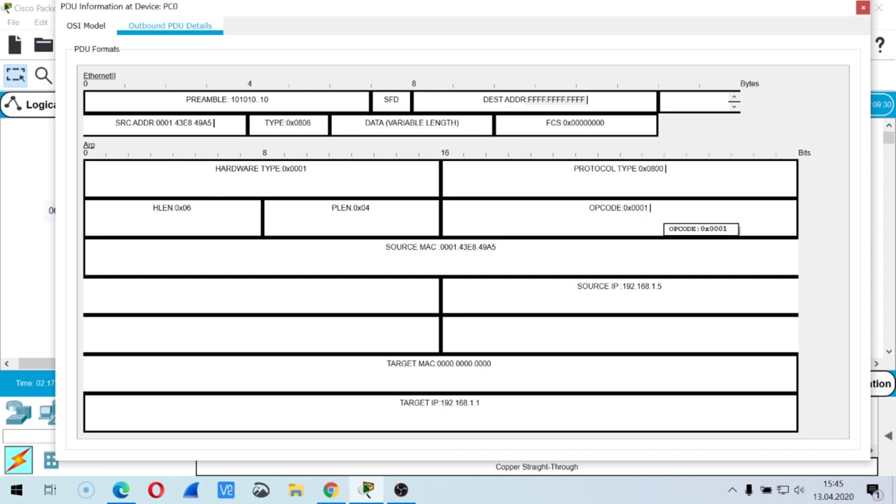
drag(650, 207, 606, 208)
click(622, 208)
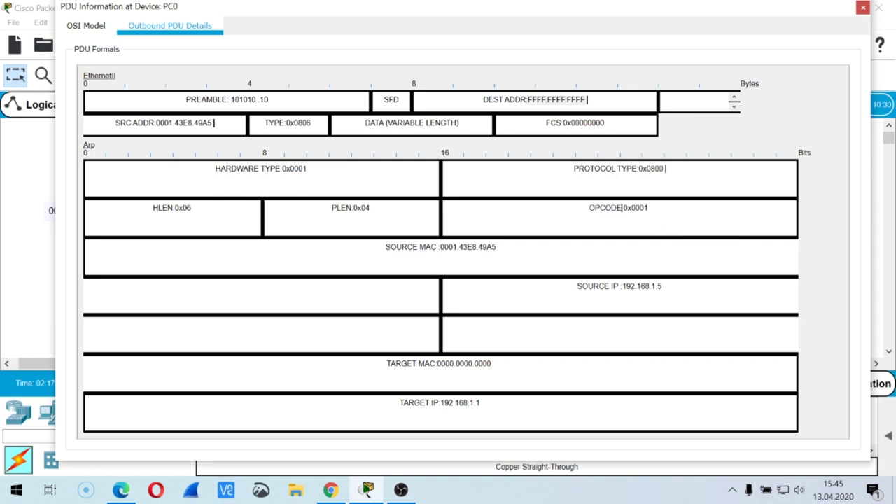
double_click(622, 208)
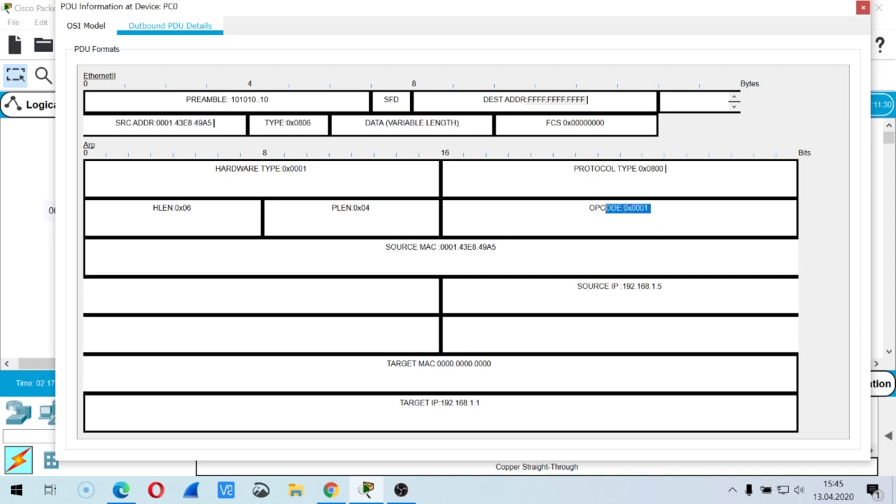
click(650, 208)
drag(649, 208, 628, 208)
click(628, 208)
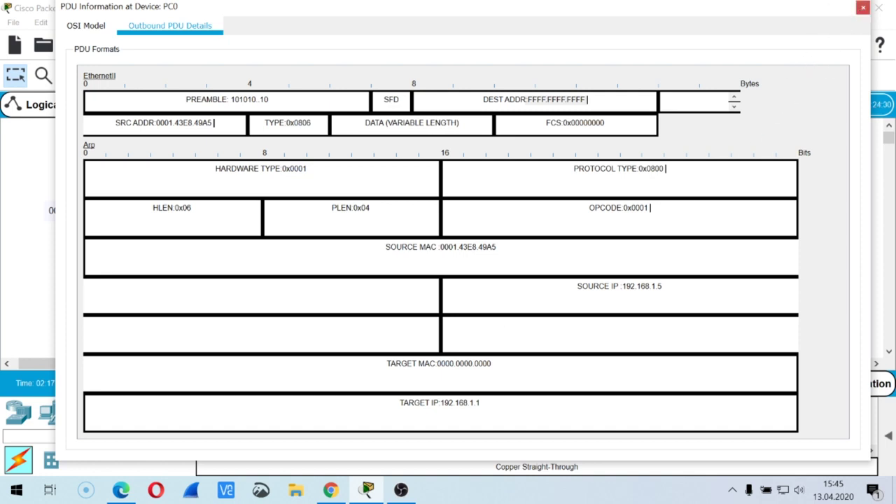
Step: Examine the target MAC and target IP fields of the ARP request and close its PDU window
click(464, 364)
drag(414, 404, 483, 404)
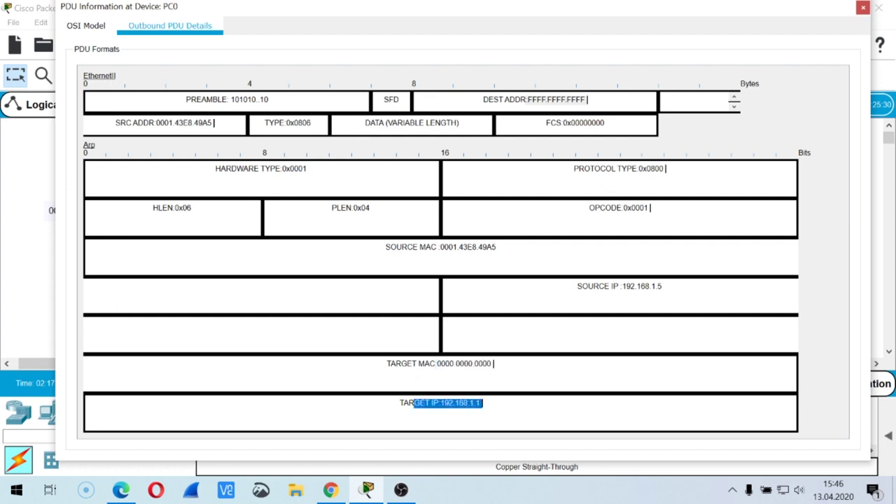
click(482, 403)
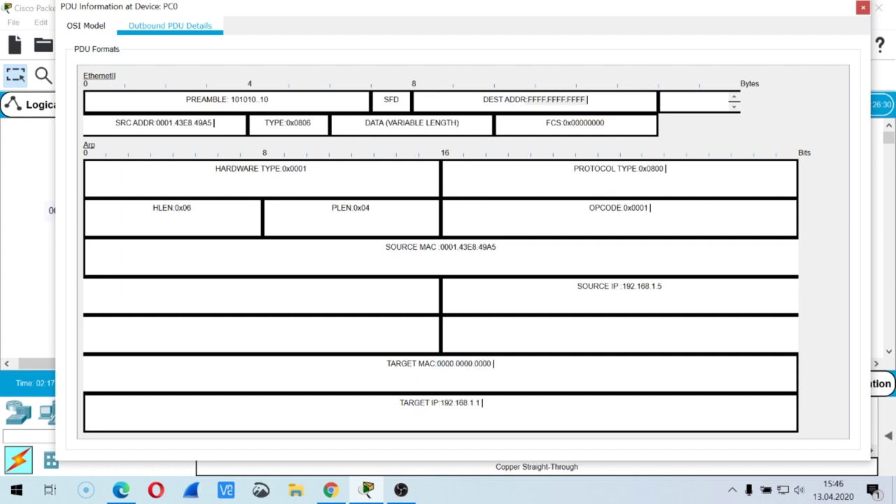
drag(399, 404, 483, 403)
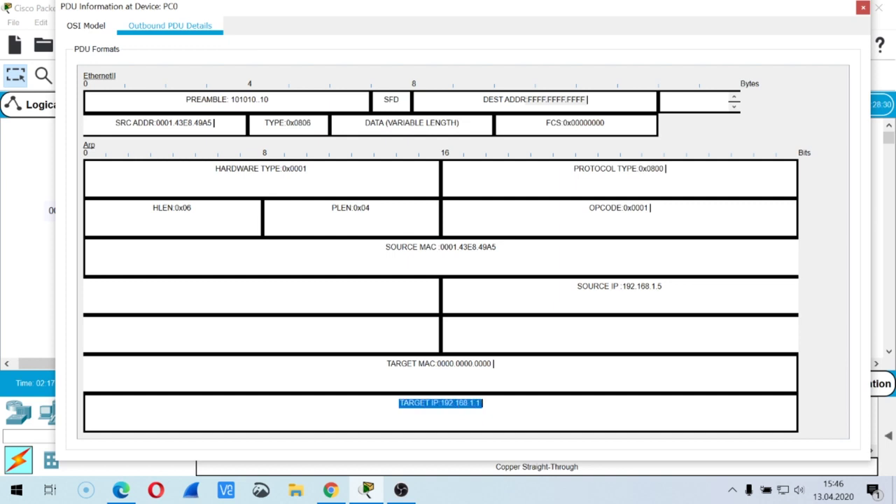
click(863, 7)
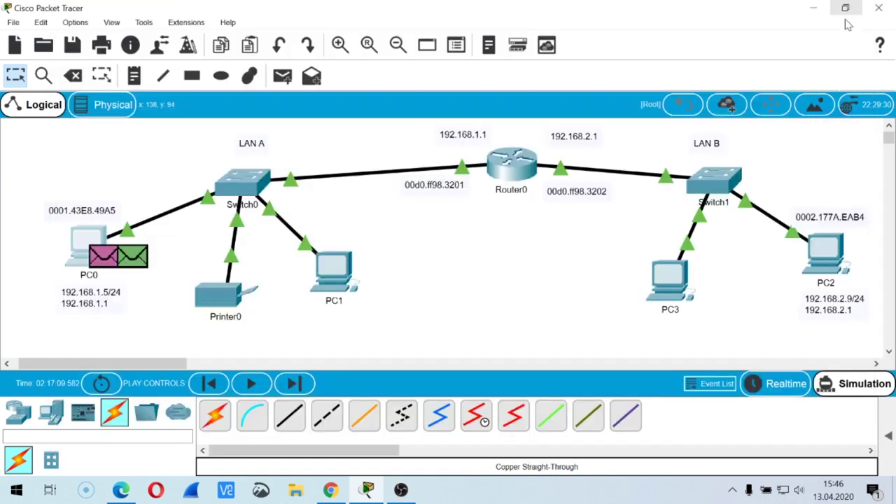
Step: Advance the simulation three events so the ARP request reaches the router and its reply arrives at Switch0
click(287, 384)
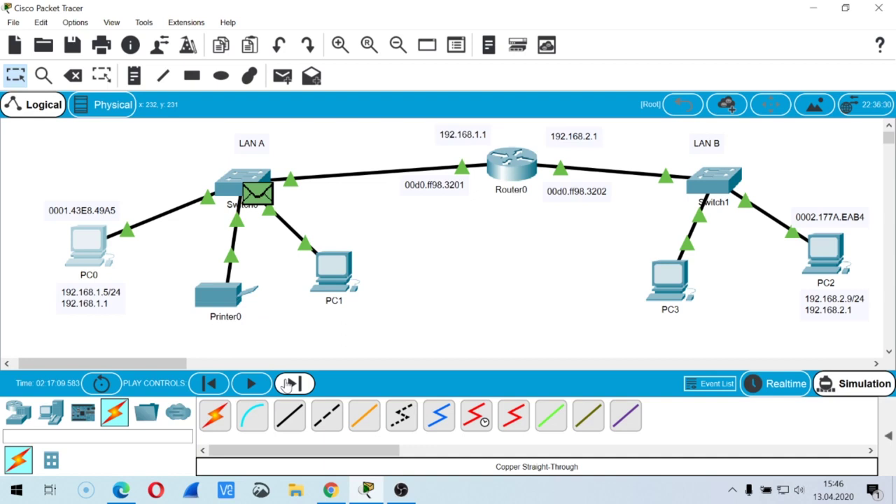
click(290, 384)
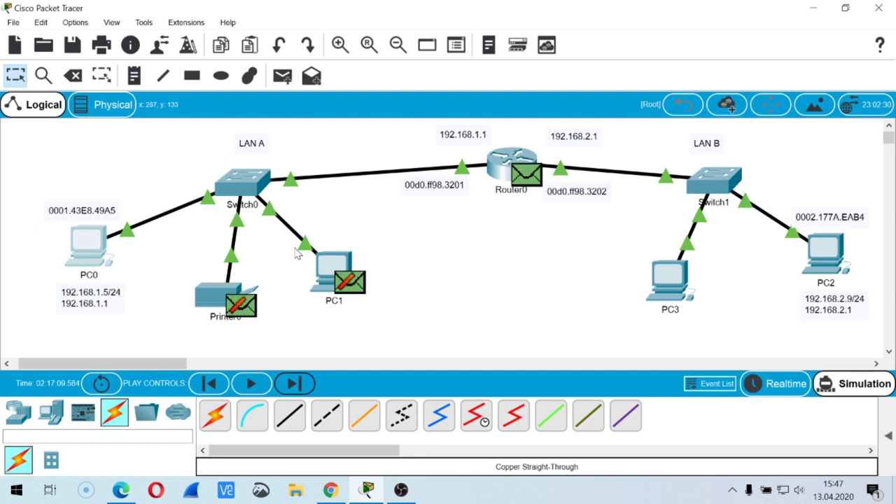
click(294, 383)
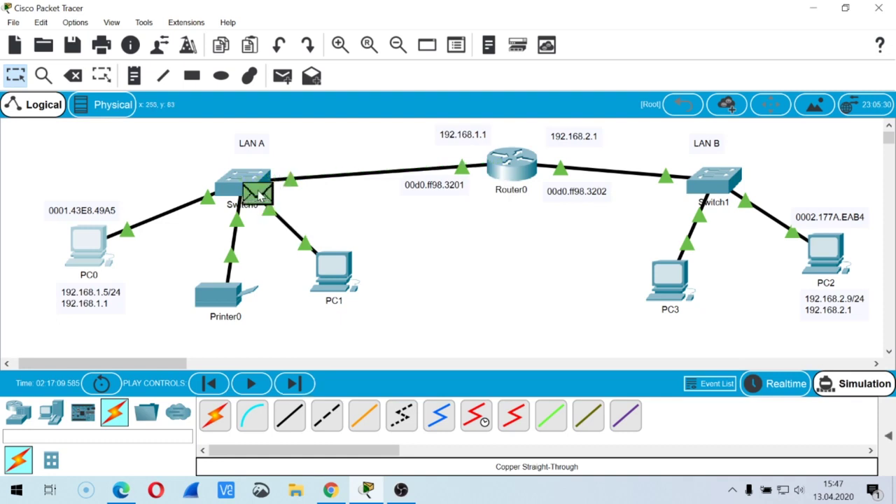
Step: Open the ARP reply waiting at Switch0 and show its inbound PDU details in a widened window
click(259, 195)
click(387, 26)
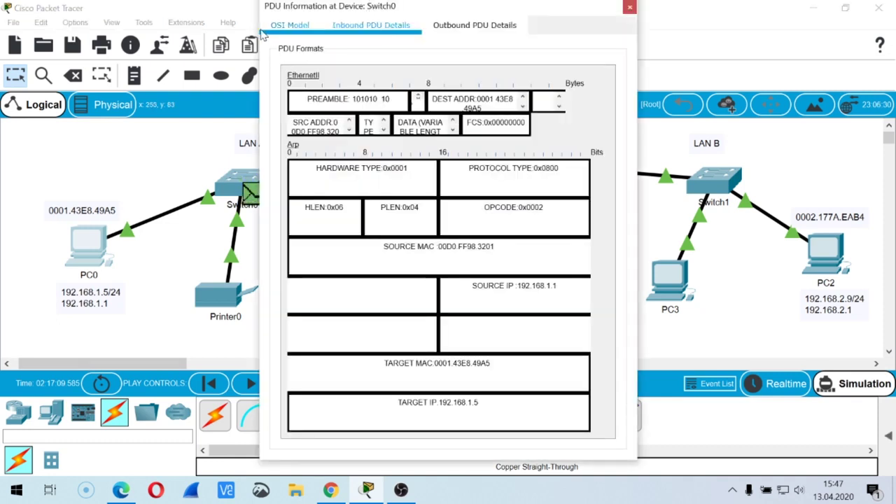
drag(257, 27, 84, 33)
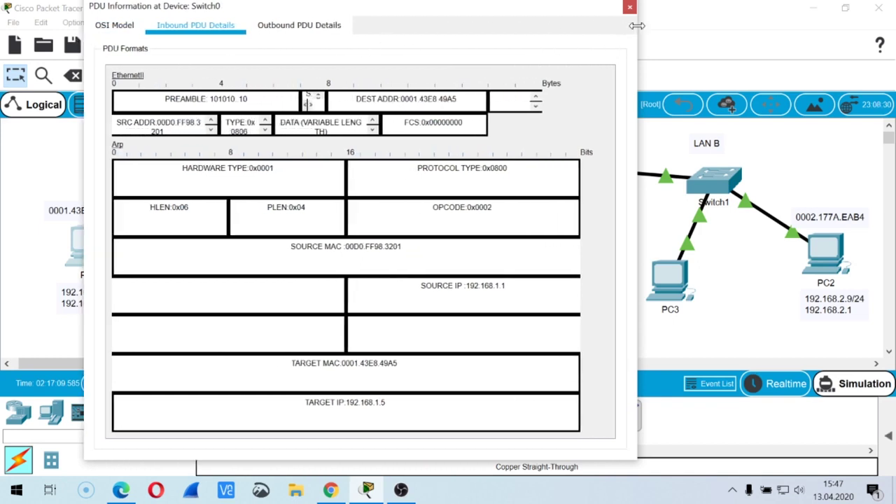
drag(637, 30, 847, 30)
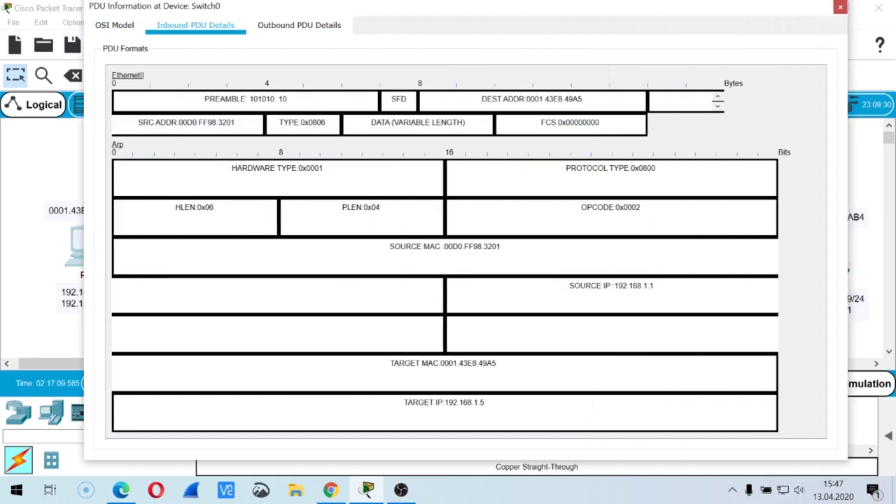
Step: Examine the destination address, source address and type in the Ethernet header of the ARP reply
drag(503, 99, 583, 99)
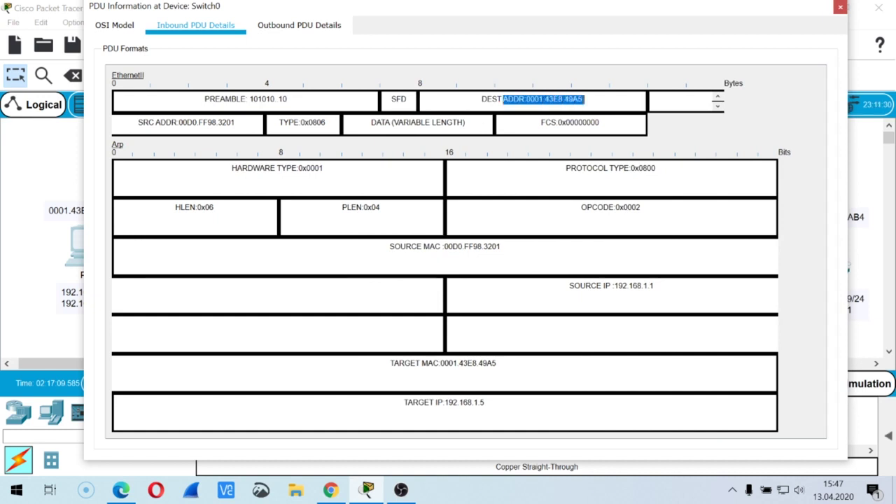
drag(165, 122, 238, 122)
click(237, 122)
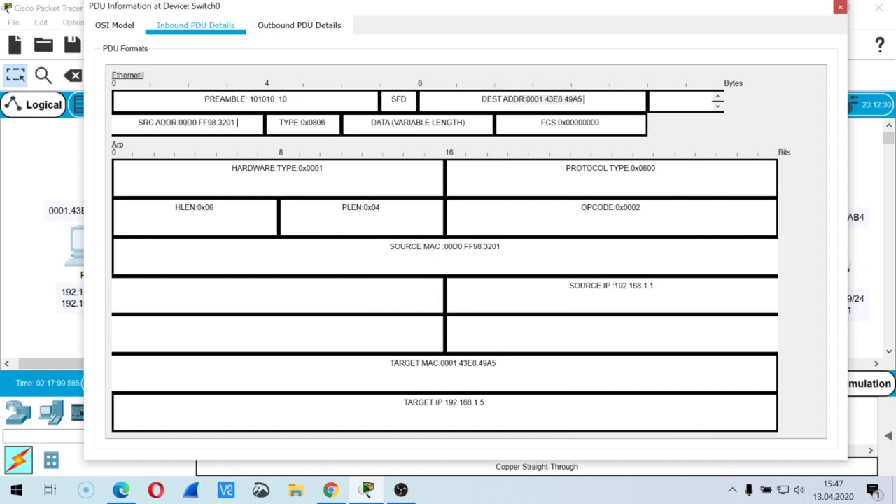
triple_click(237, 123)
click(238, 123)
drag(288, 122, 328, 122)
Step: Examine the ARP reply's opcode, source IP, target MAC and source MAC fields and close its PDU window
drag(614, 208, 642, 207)
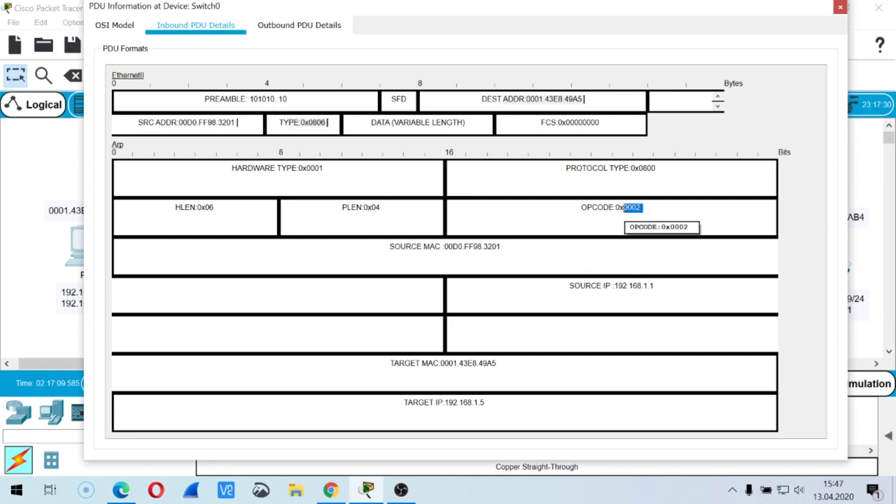
click(624, 207)
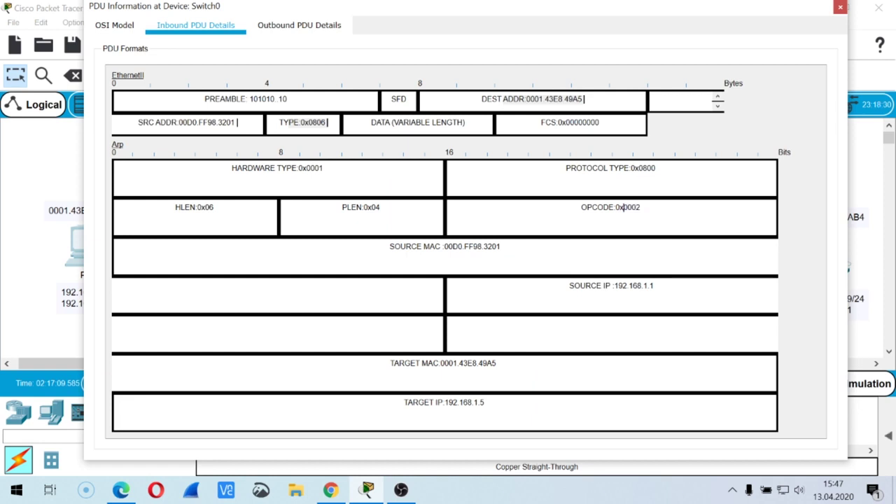
drag(569, 285, 657, 285)
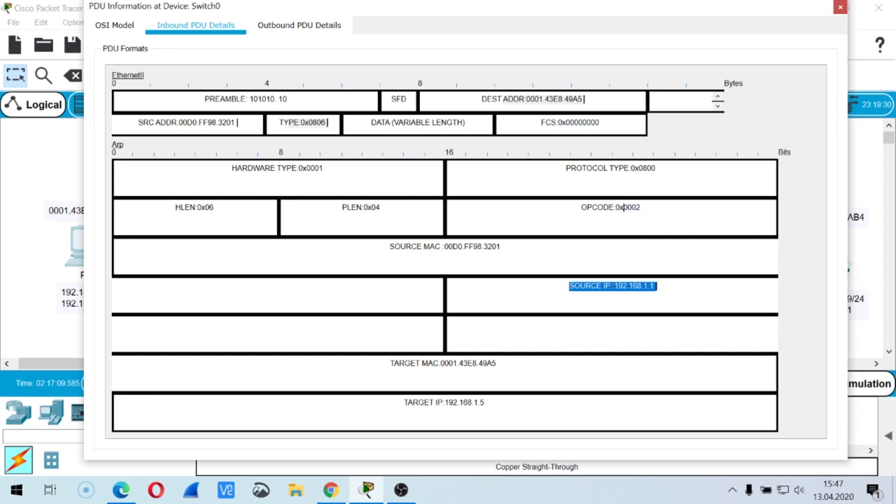
drag(390, 363, 496, 363)
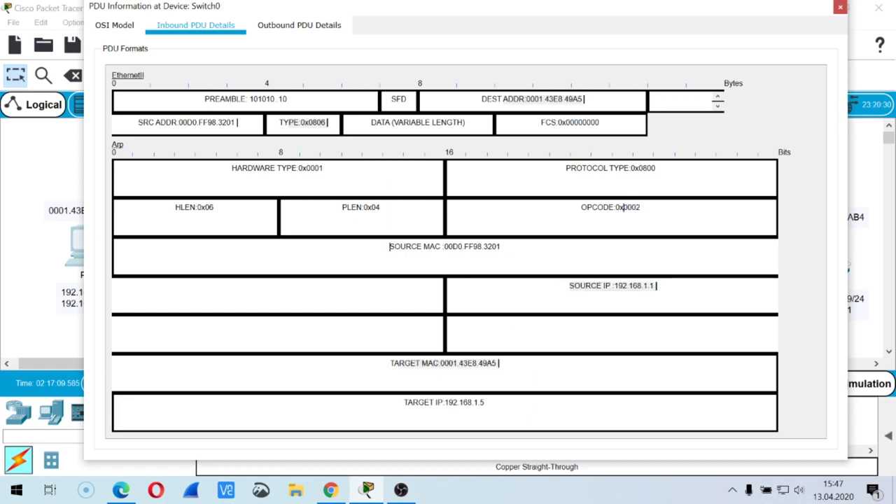
drag(390, 247, 502, 247)
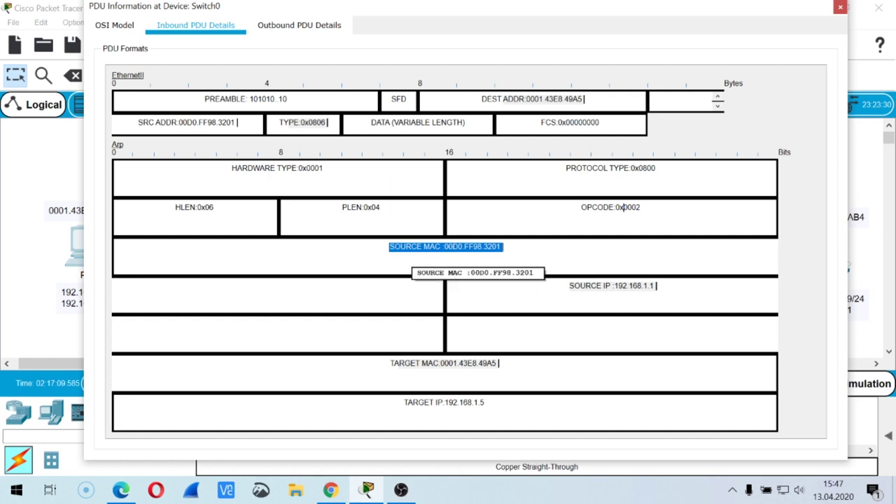
drag(417, 246, 493, 247)
click(842, 8)
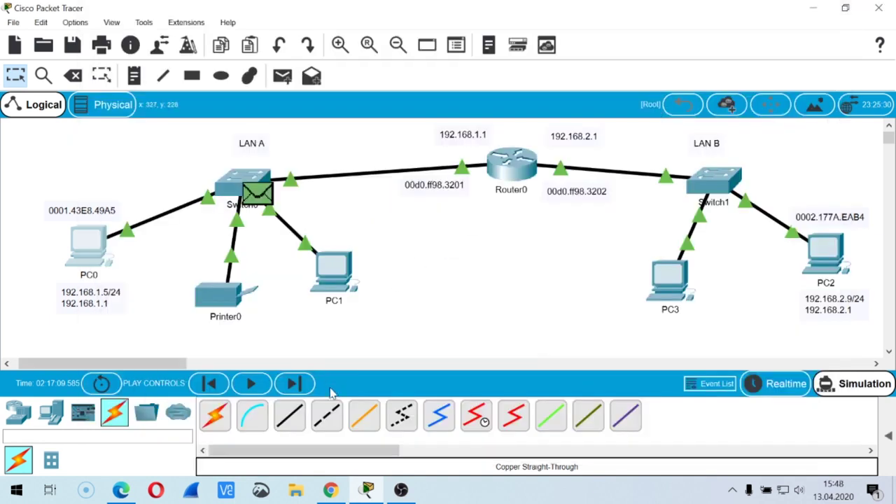
Step: Advance the simulation one event to deliver the ARP reply to PC0 and check PC0's command prompt
click(294, 384)
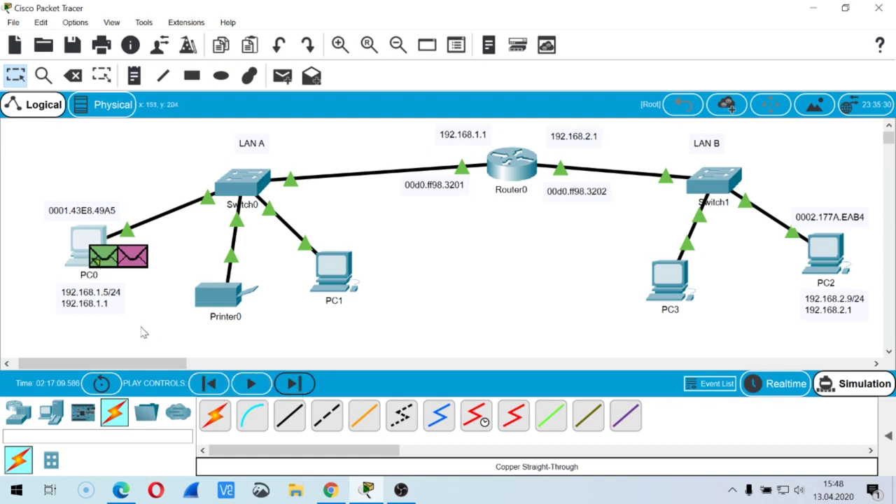
click(93, 238)
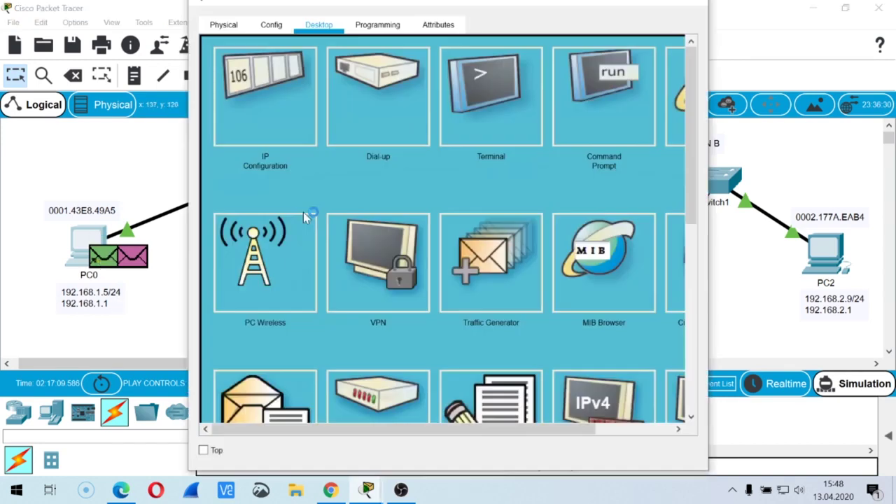
click(626, 120)
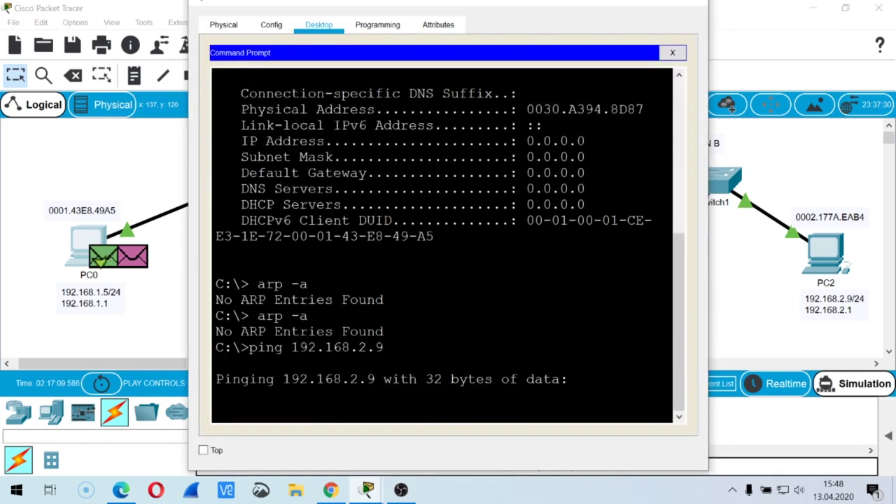
click(691, 5)
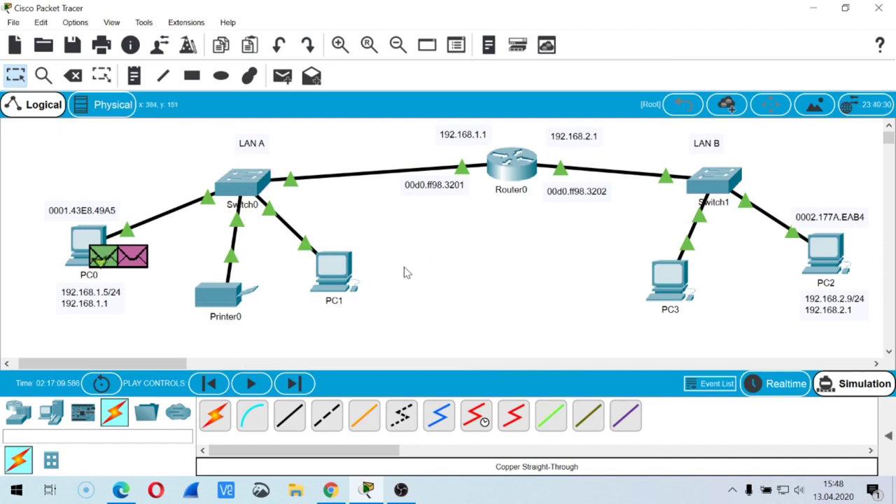
Step: Open the ping packet waiting at PC0 and show its outbound PDU details in a widened window
click(103, 257)
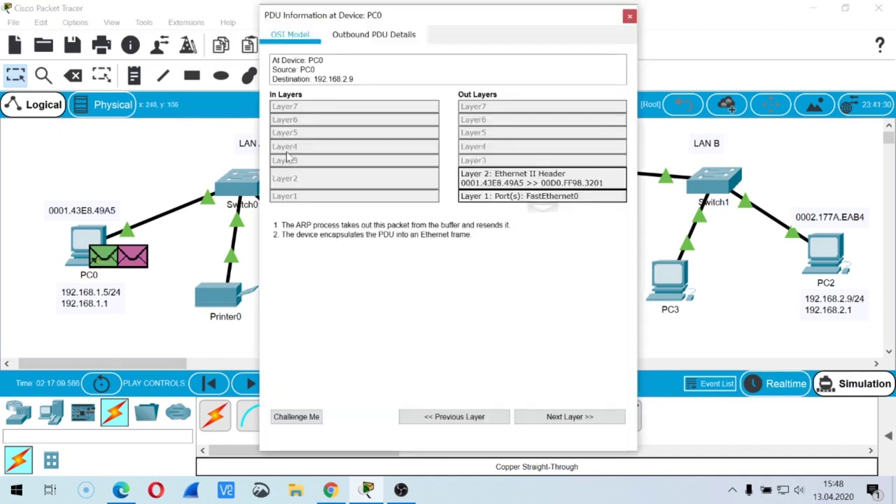
drag(260, 78, 92, 88)
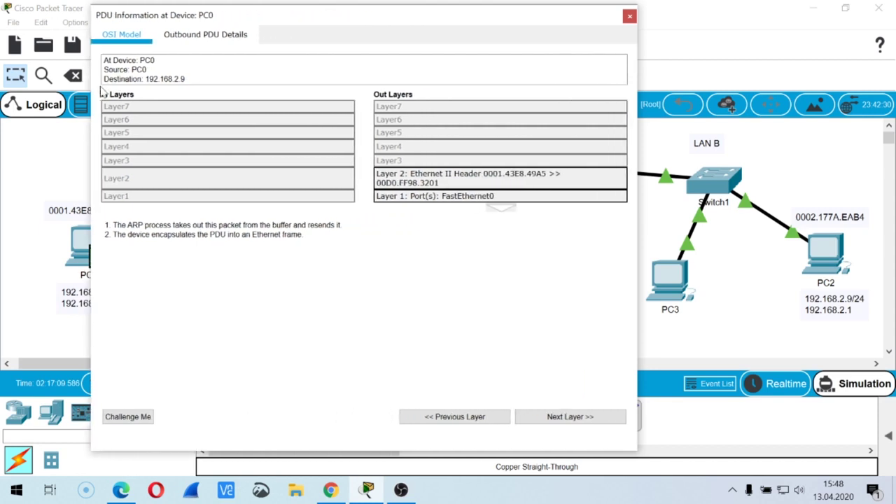
drag(637, 76, 760, 75)
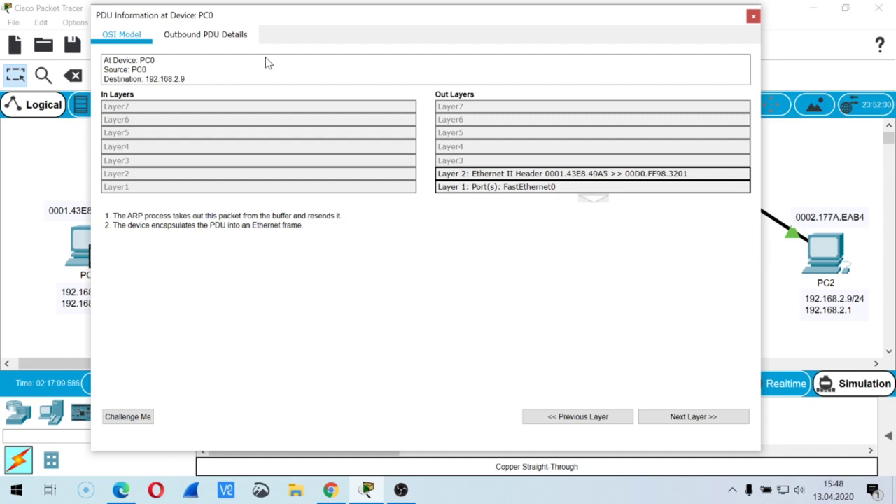
click(210, 36)
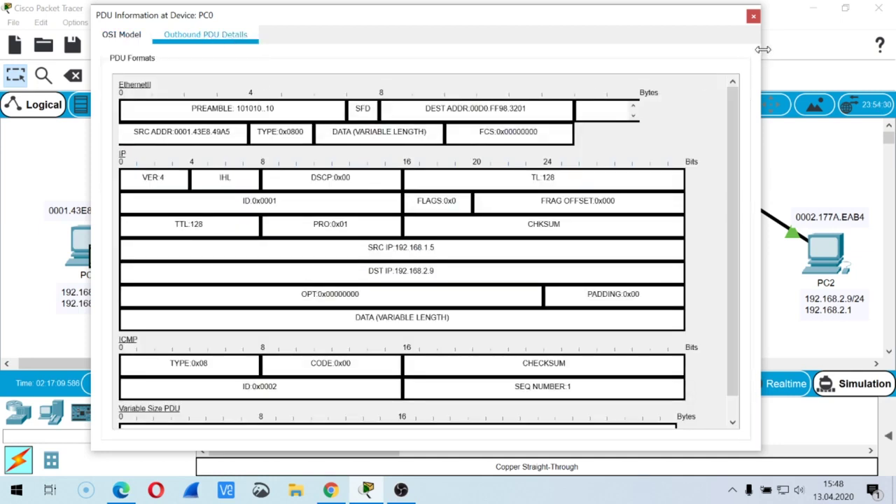
drag(760, 54, 838, 57)
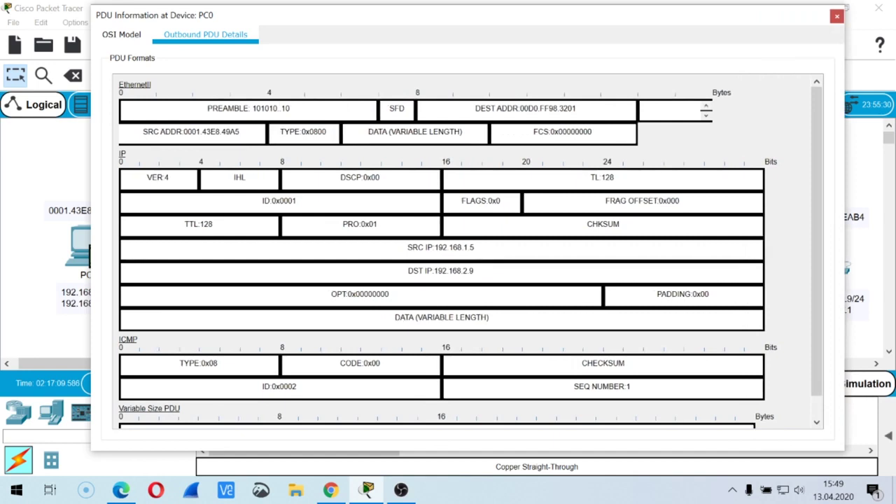
Step: Examine the source and destination MAC addresses in the Ethernet header of the outbound ping
drag(202, 132, 241, 132)
click(242, 132)
drag(475, 108, 579, 109)
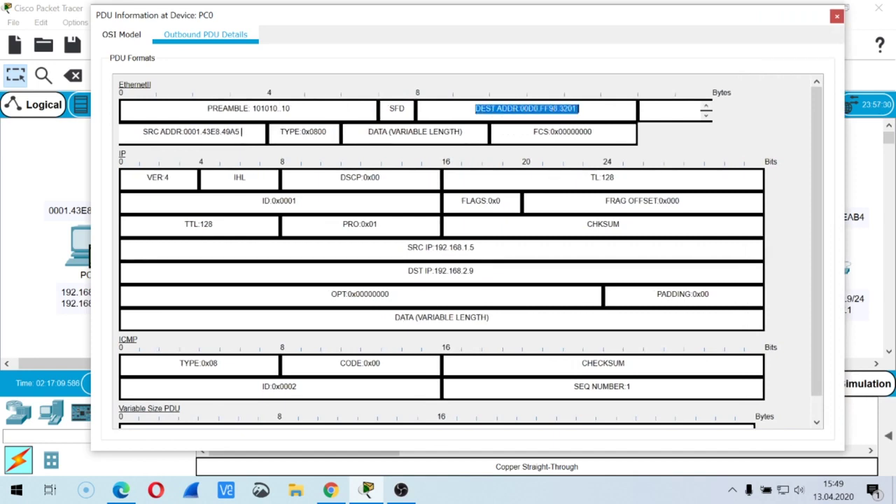
click(481, 108)
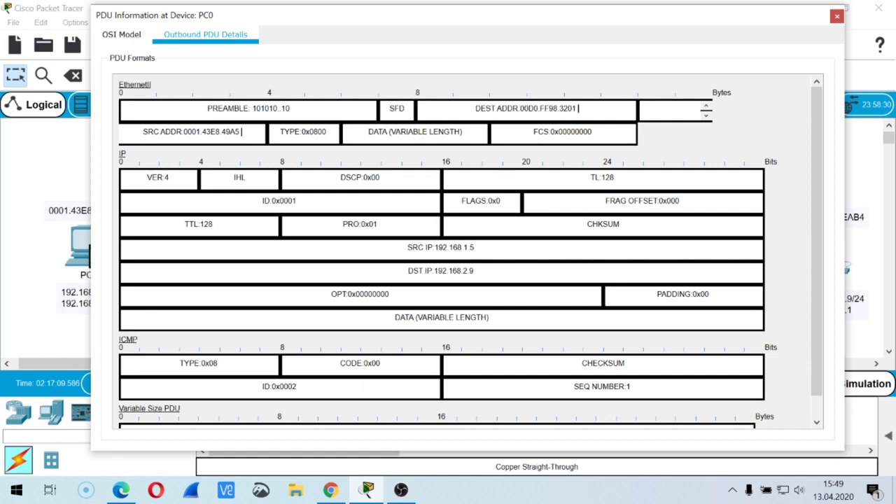
drag(481, 108, 579, 108)
click(579, 108)
Step: Examine the source IP and destination IP fields in the ping's IP header
scroll(504, 222, down, 1)
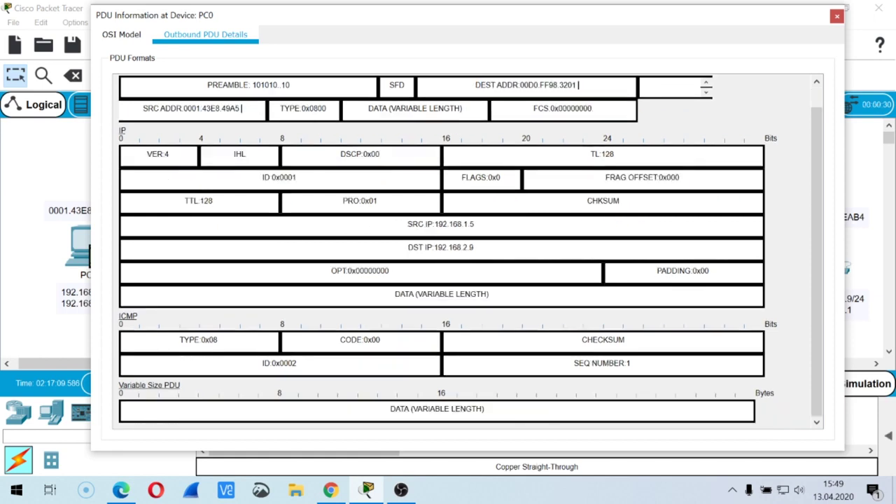
drag(407, 224, 476, 224)
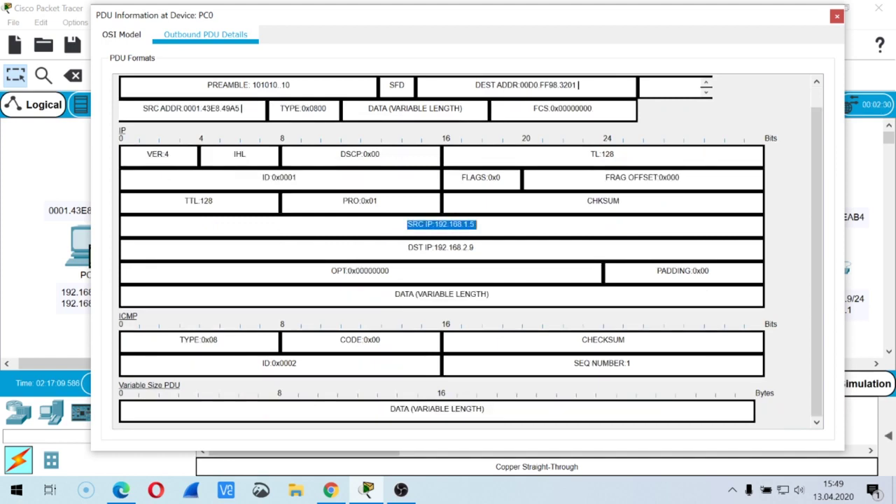
drag(406, 247, 476, 247)
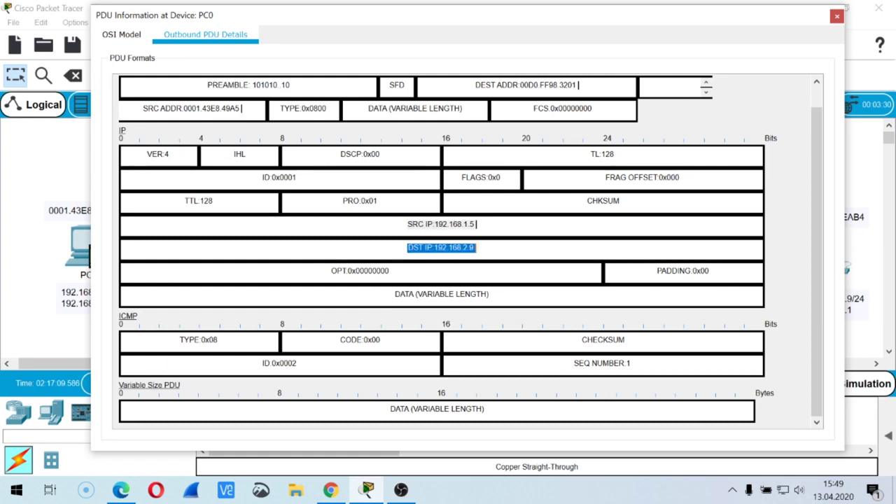
drag(476, 247, 407, 247)
mouse_move(271, 19)
mouse_down()
mouse_move(282, 22)
mouse_move(267, 20)
mouse_up()
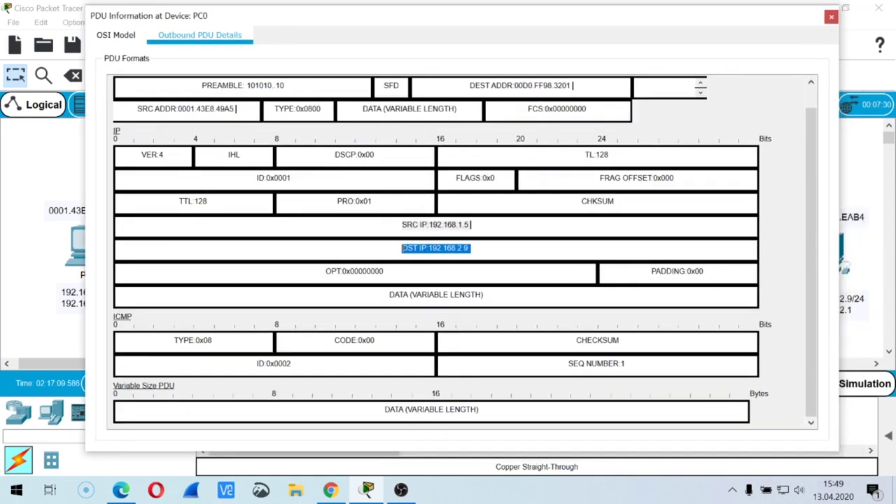
Step: Compare the ping's Ethernet source and destination addresses with the source and destination IPs in its IP header
scroll(308, 149, up, 1)
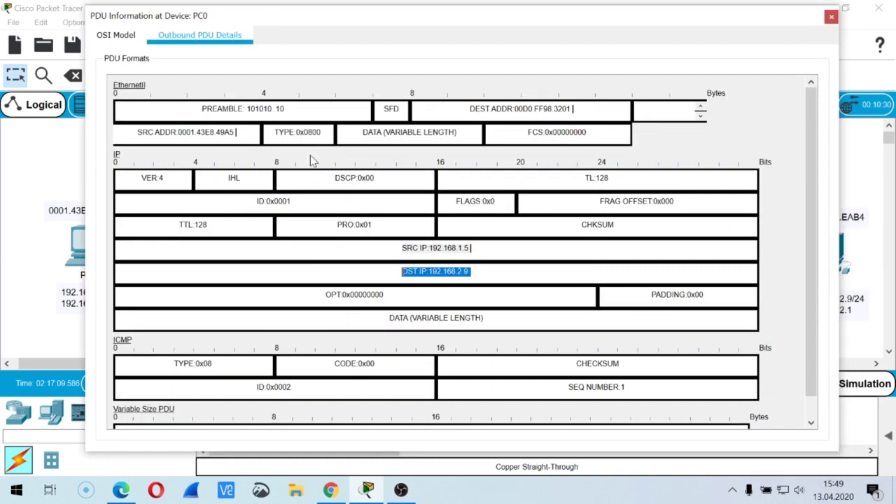
click(190, 133)
drag(190, 132, 237, 132)
click(235, 132)
drag(469, 109, 574, 108)
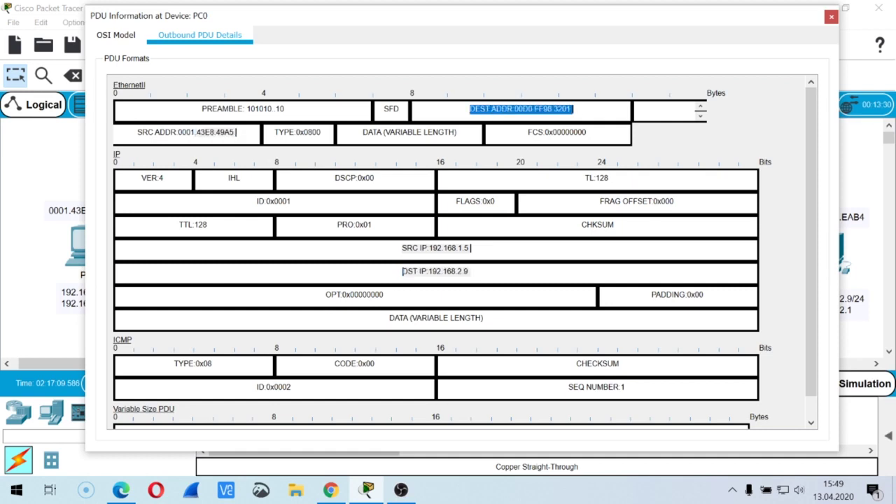
click(572, 108)
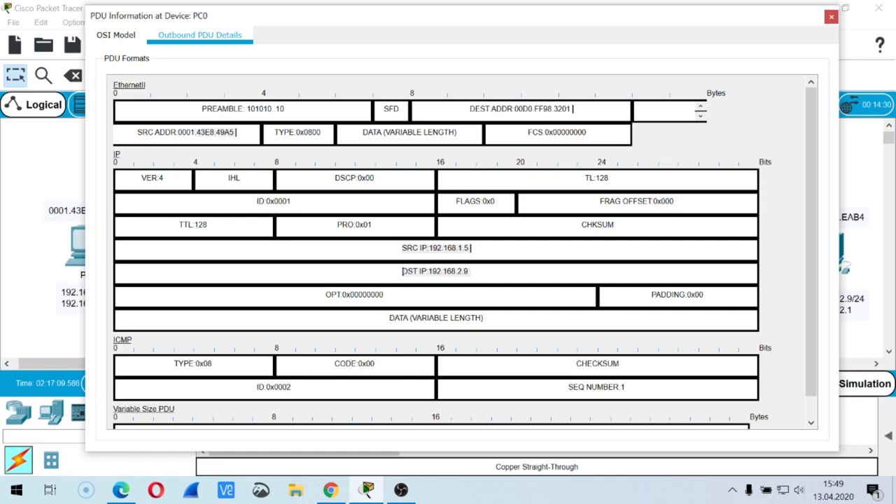
drag(403, 248, 418, 272)
scroll(418, 272, down, 1)
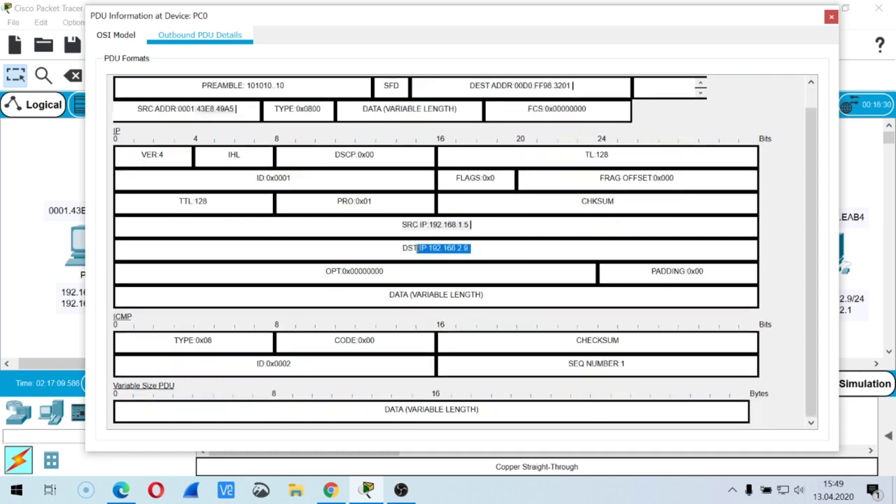
Step: Examine the type and code fields in the ping's ICMP header and close the PDU window
drag(189, 340, 214, 340)
drag(335, 340, 376, 341)
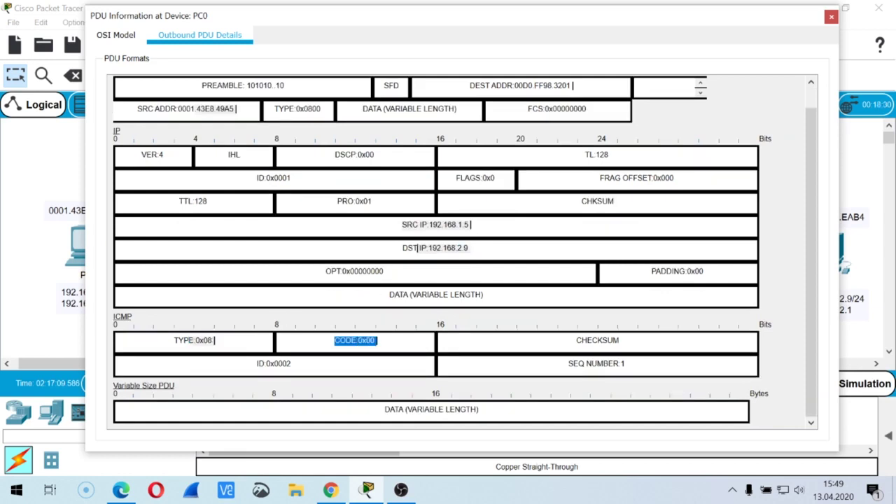
click(376, 341)
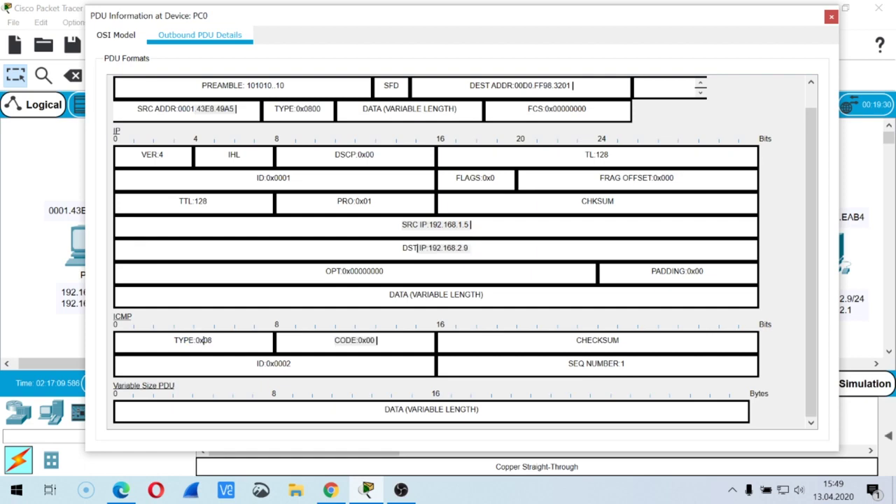
drag(214, 340, 203, 340)
click(418, 248)
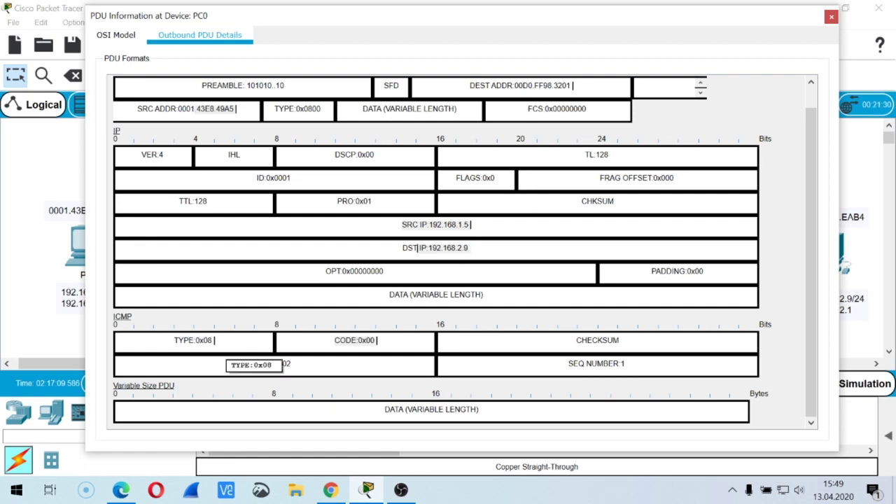
drag(214, 340, 187, 340)
click(208, 340)
click(213, 340)
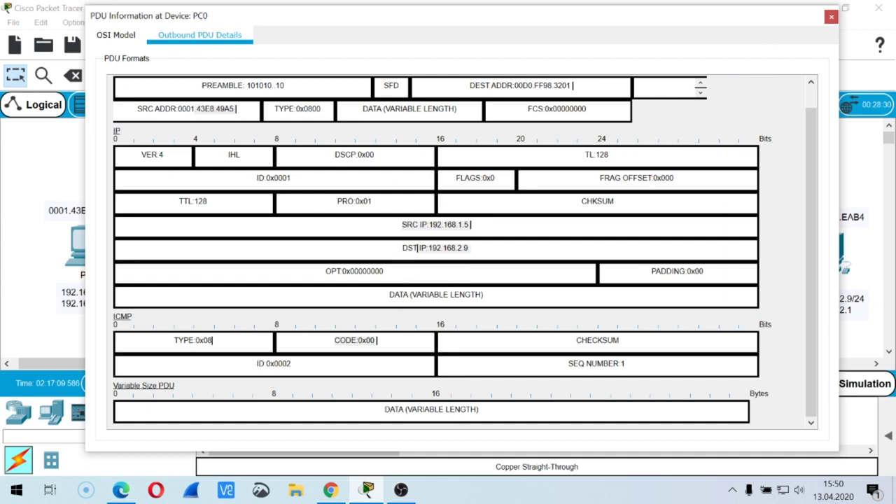
click(831, 16)
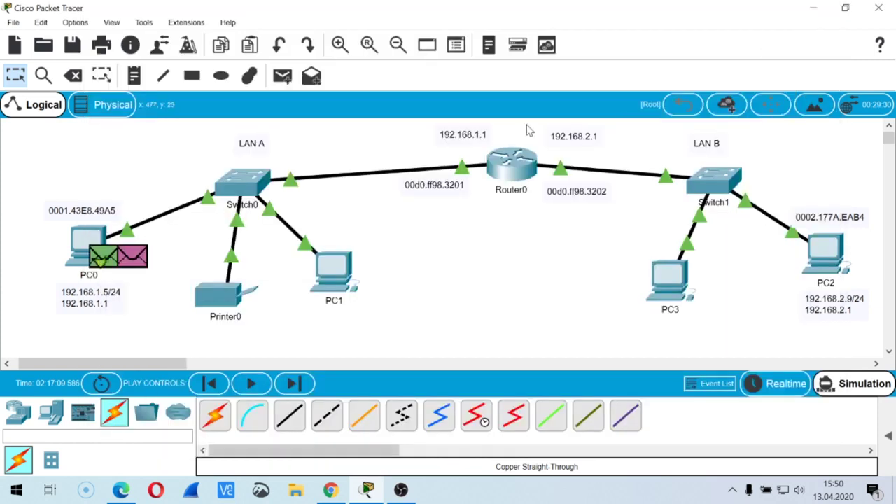
Step: Advance the simulation two events to carry the ping through Switch0 to Router0 and check the packets waiting there
click(294, 383)
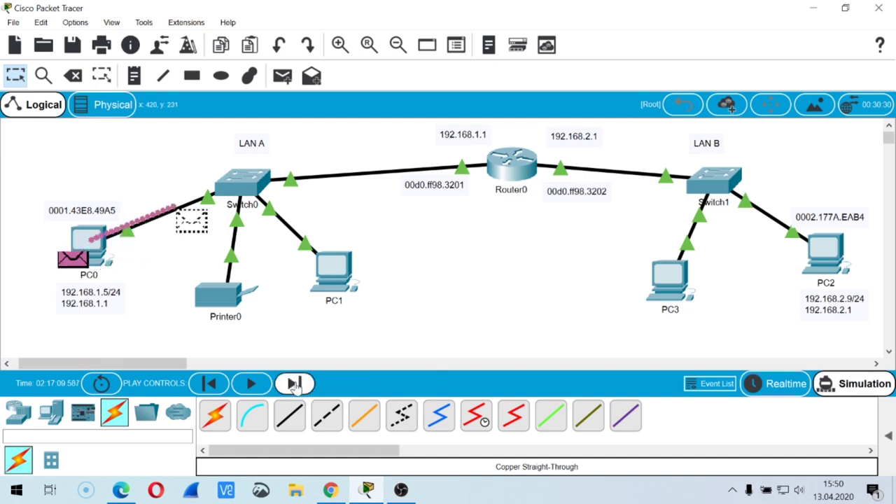
click(295, 384)
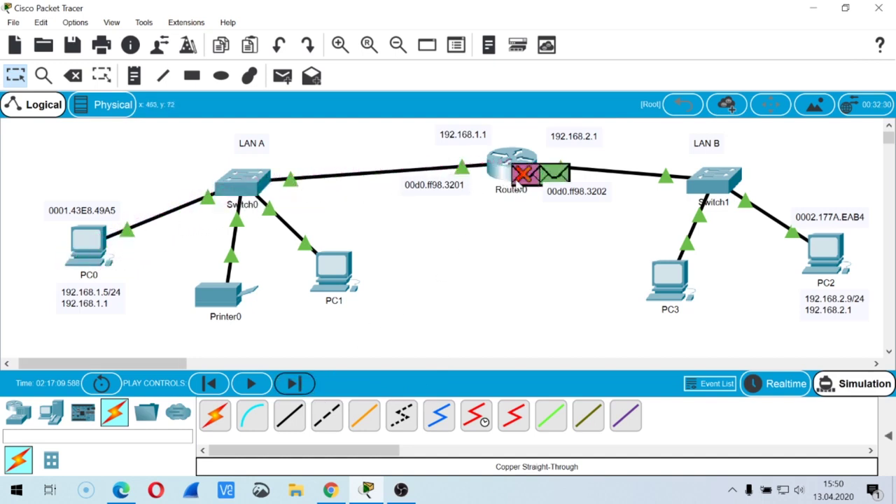
mouse_move(525, 193)
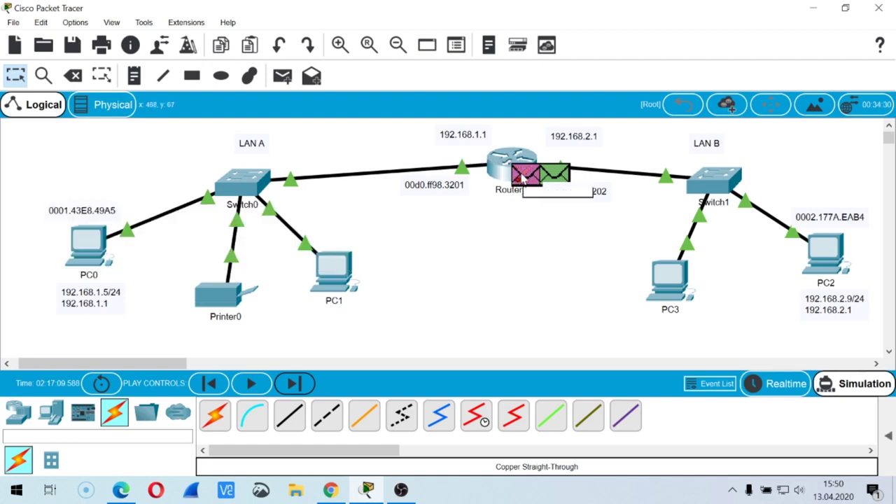
mouse_move(522, 178)
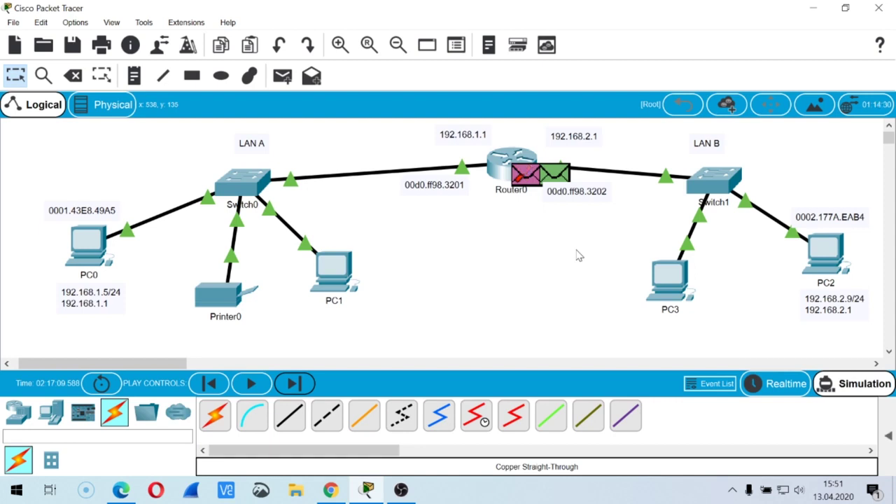
Step: Examine the outbound PDU details of the ARP request at Router0 in a widened window and close it
click(555, 180)
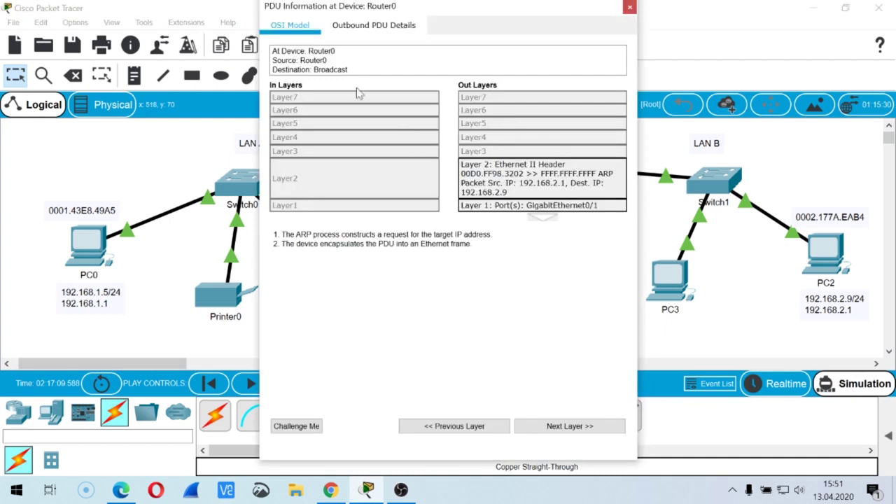
click(372, 25)
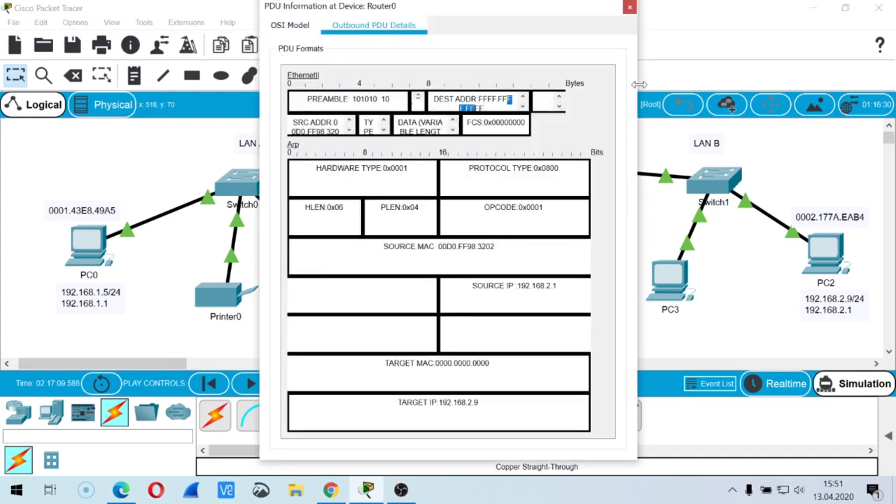
drag(640, 77, 870, 73)
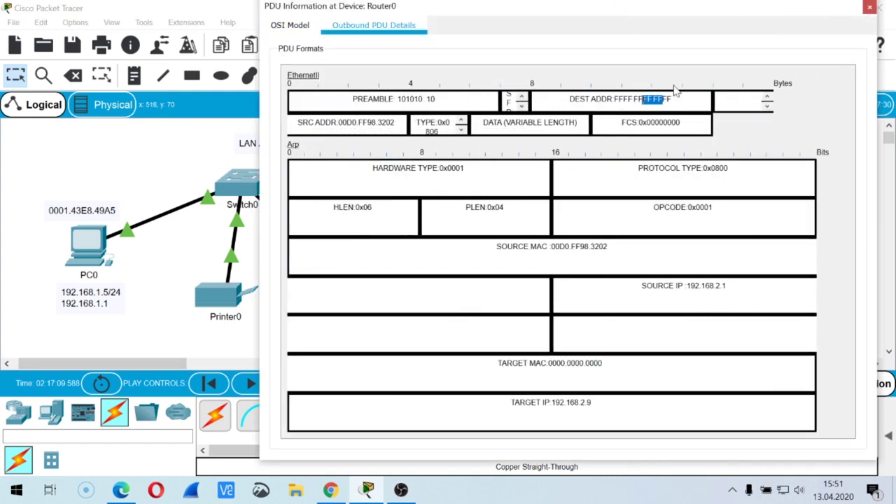
click(869, 7)
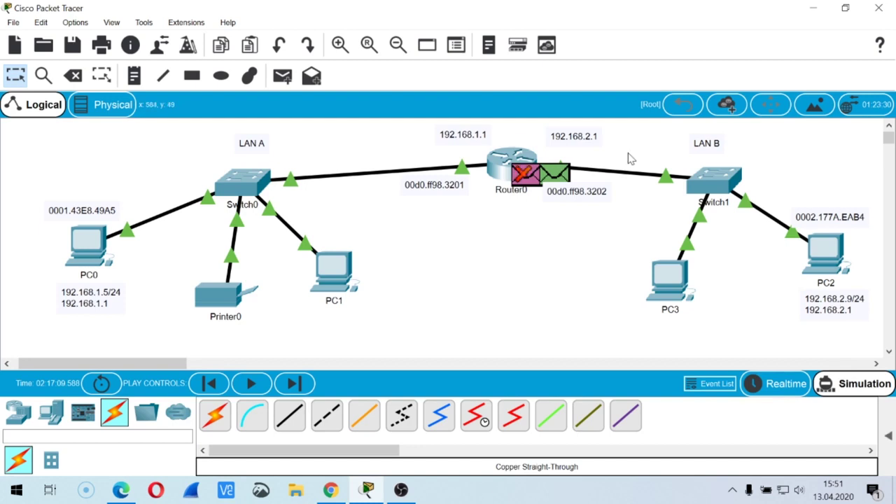
Step: Advance the simulation four events to deliver Router0's ARP request to LAN B and return PC2's reply to Router0
click(293, 385)
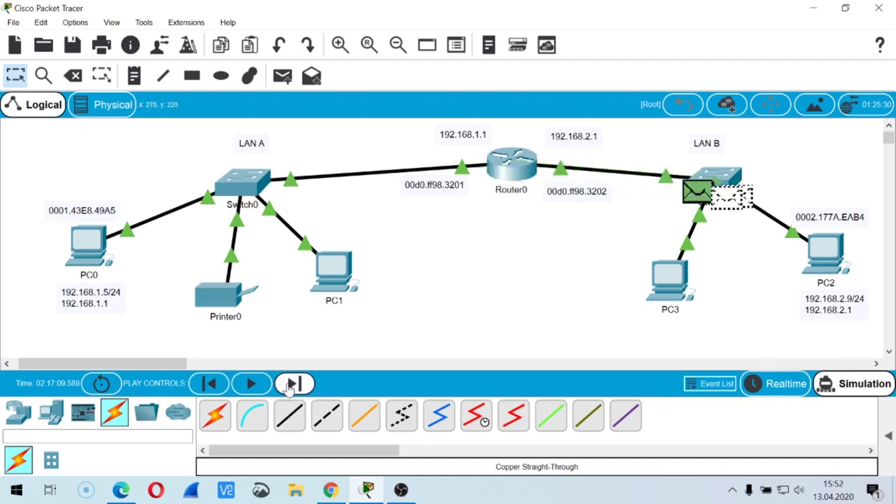
click(293, 385)
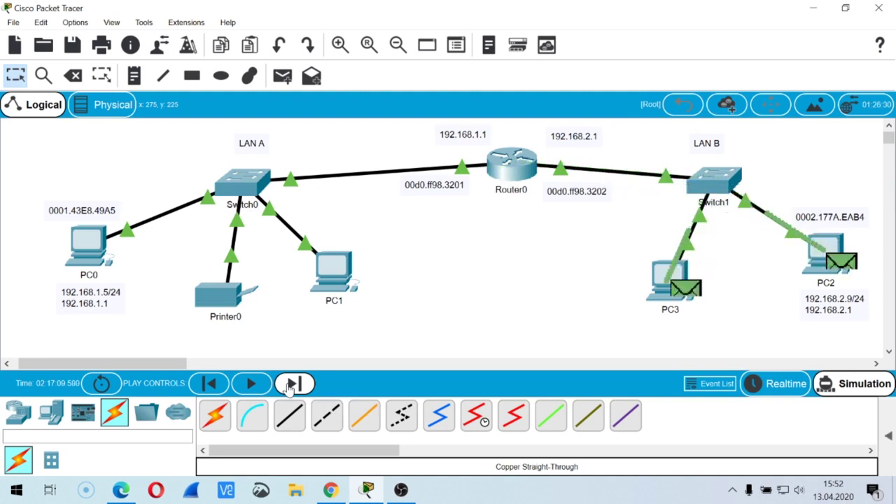
click(293, 385)
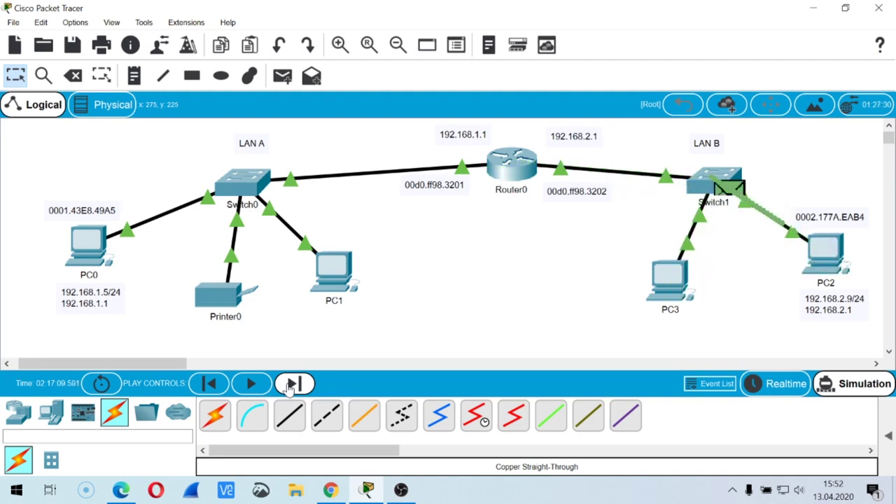
click(293, 385)
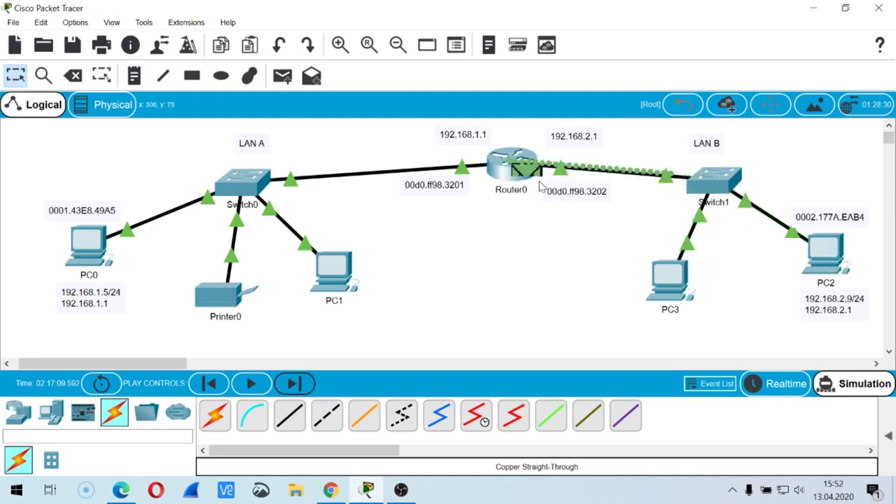
Step: Examine the inbound PDU details of PC2's ARP reply at Router0 in a widened window and close it
click(531, 168)
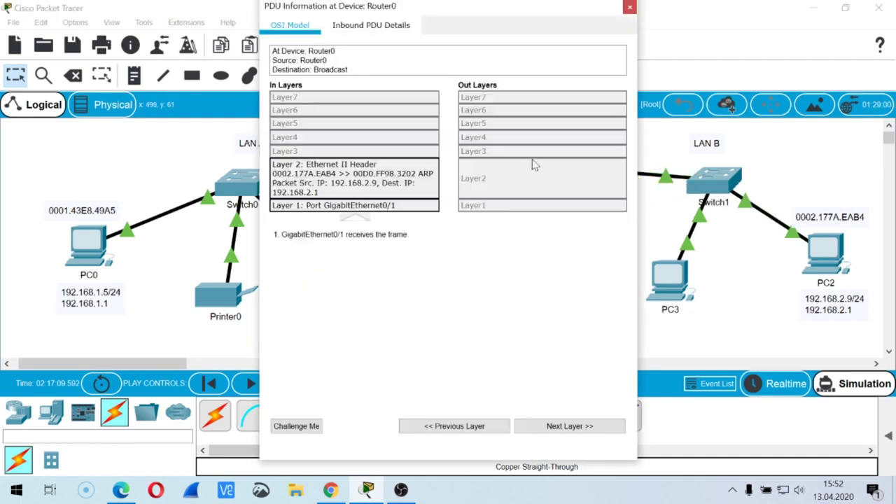
click(350, 25)
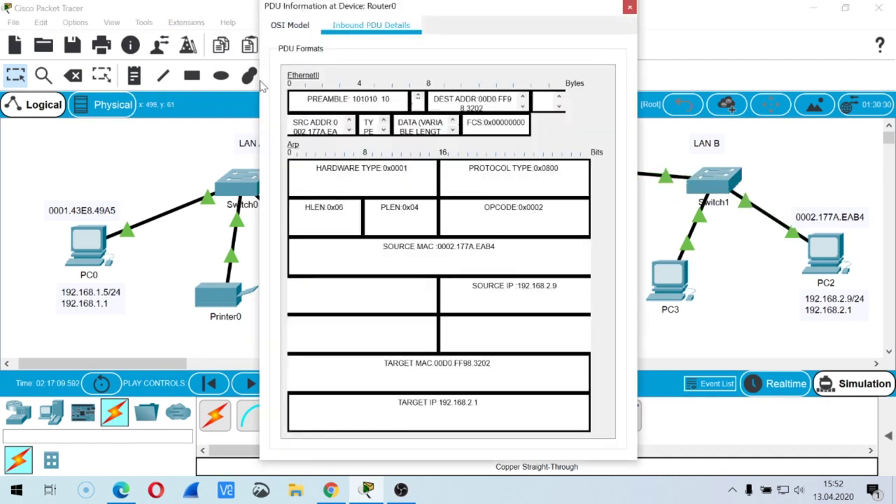
drag(263, 85, 76, 88)
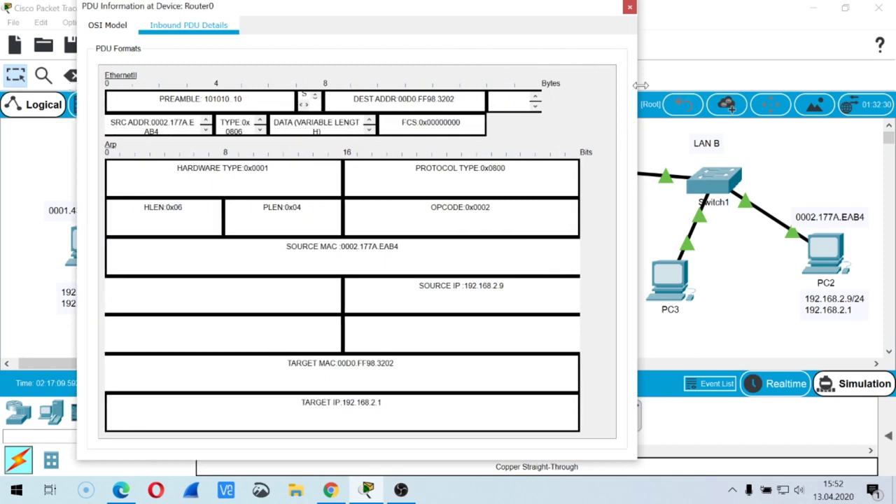
drag(637, 86, 714, 86)
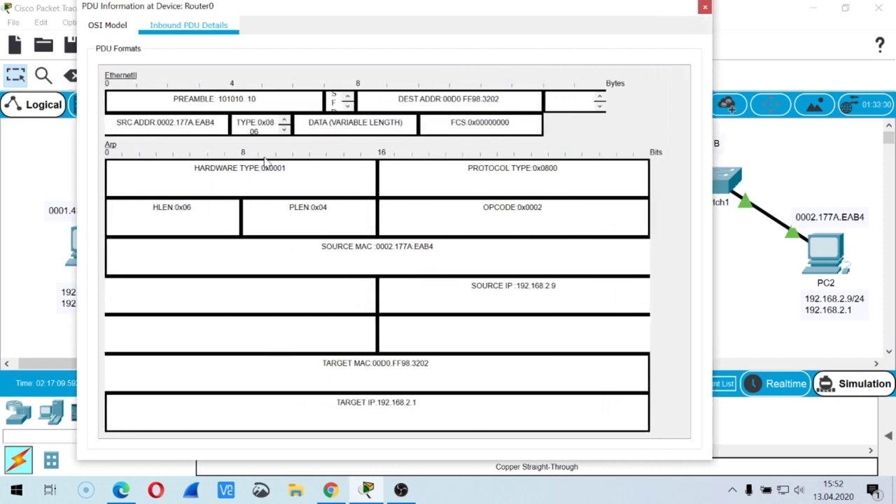
double_click(205, 122)
click(501, 99)
click(705, 6)
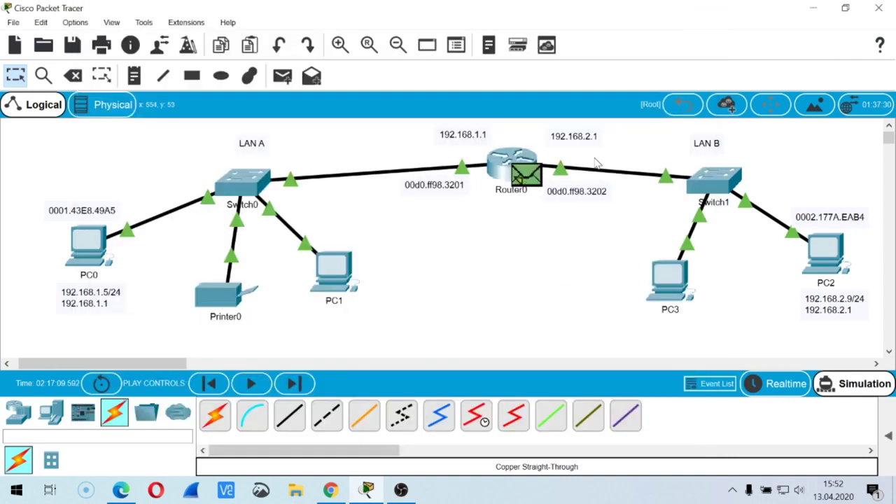
Step: Advance the simulation to send PC0's next ping through Switch0 and Router0 to Switch1
click(292, 385)
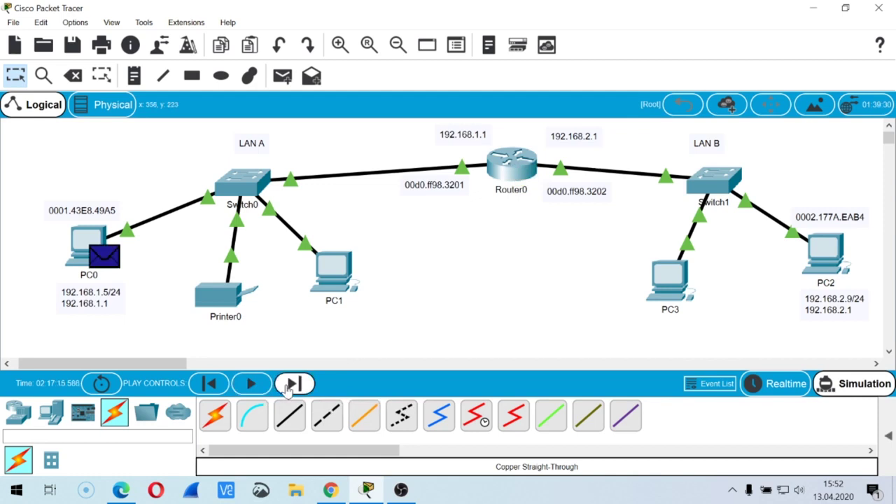
click(289, 387)
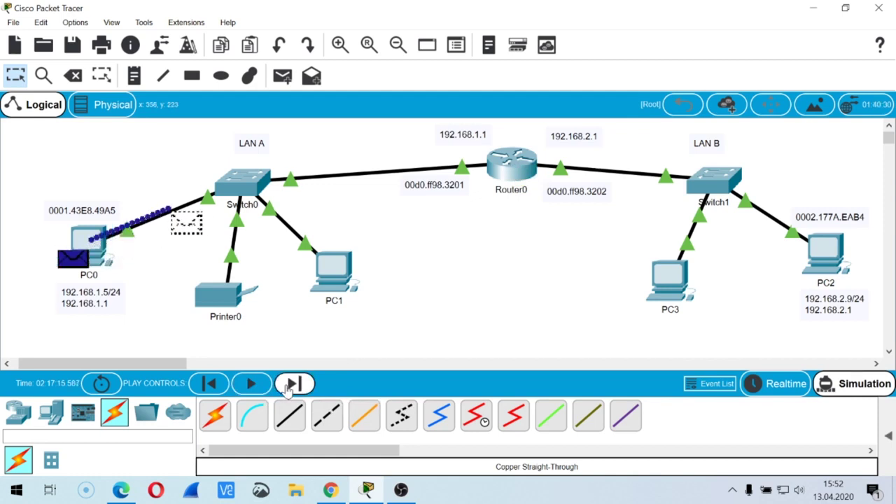
click(289, 388)
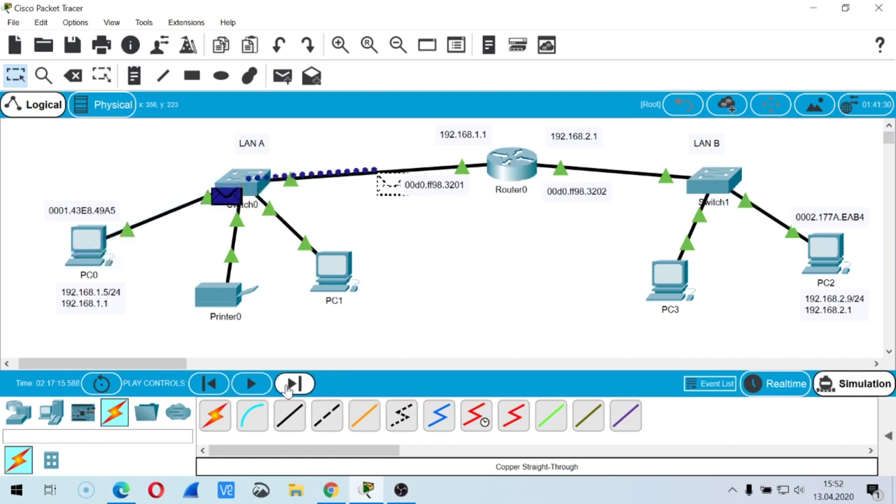
click(289, 387)
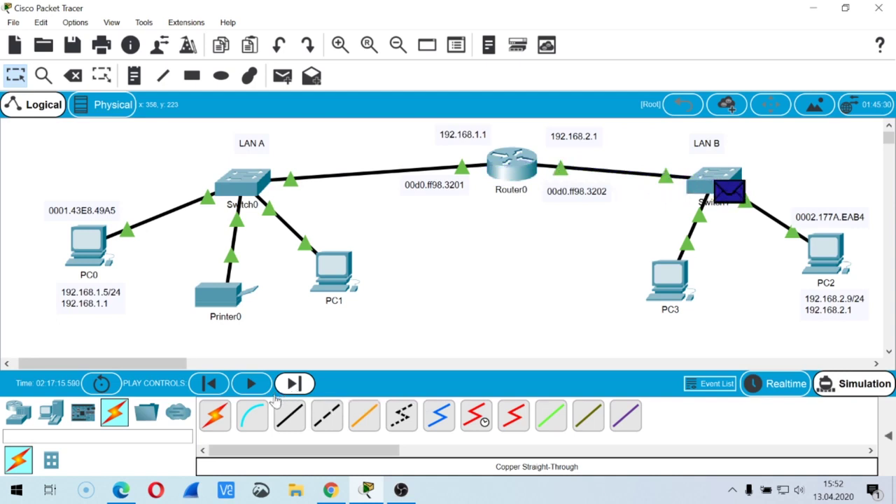
click(288, 389)
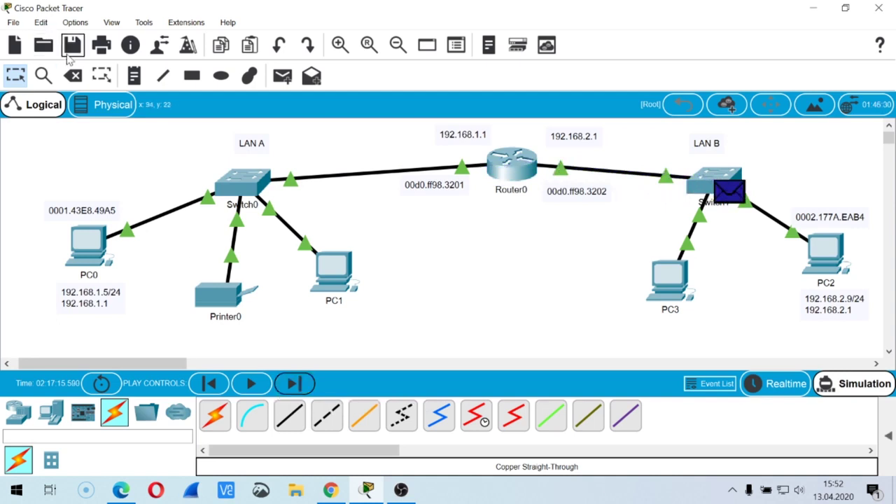
Step: Save the network as a Packet Tracer Activity File named birpaket in the saves folder
click(72, 46)
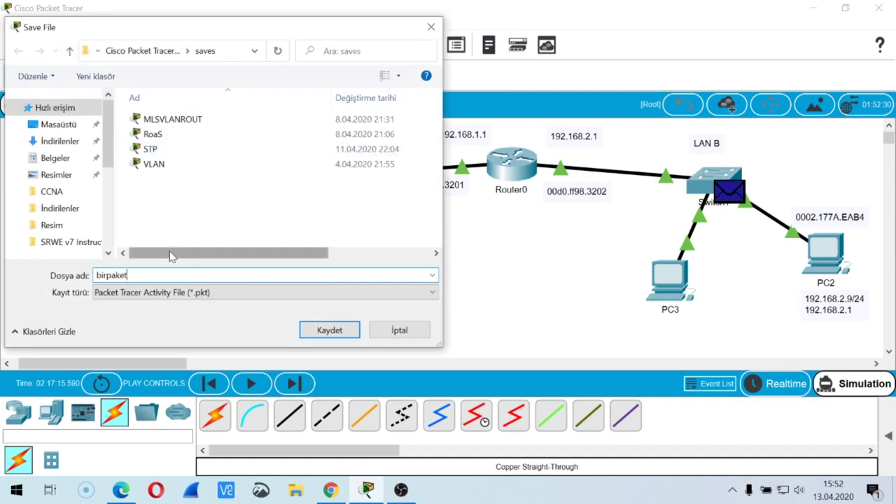
click(327, 331)
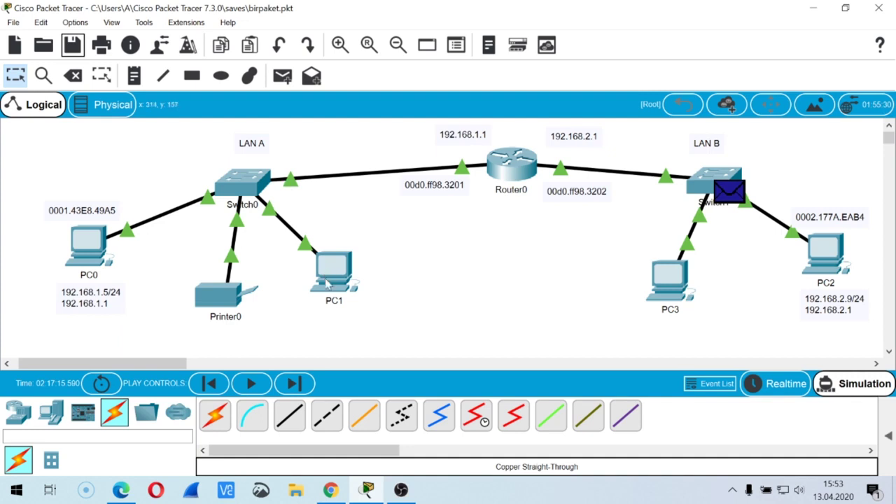
Step: Advance the simulation two events to bring PC2's echo reply to Switch1 and examine its inbound PDU details in a widened window
click(295, 394)
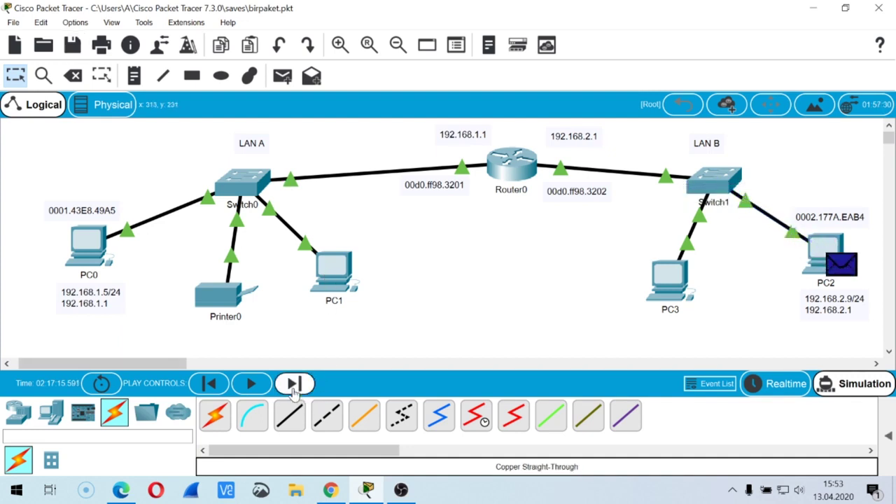
click(295, 394)
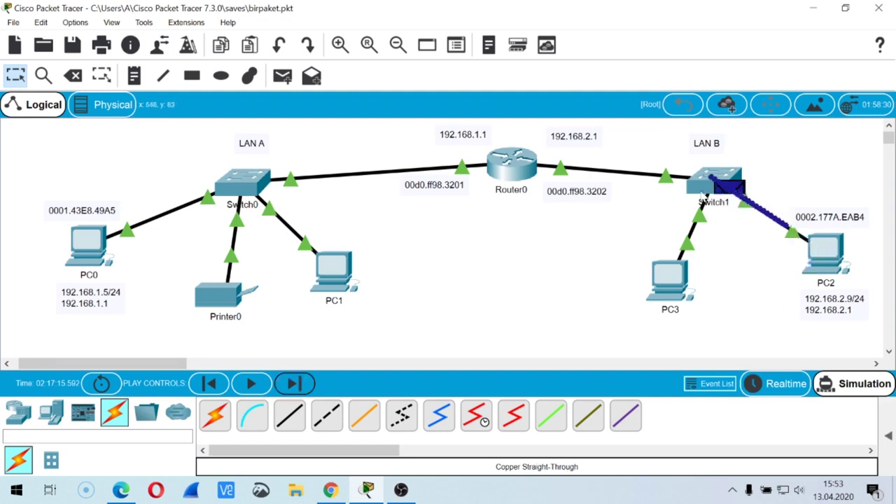
click(726, 191)
click(371, 31)
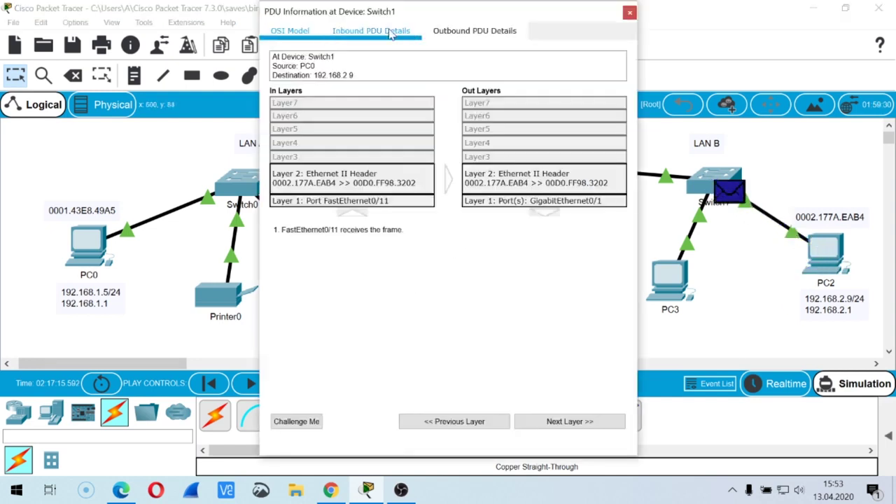
drag(257, 124, 70, 125)
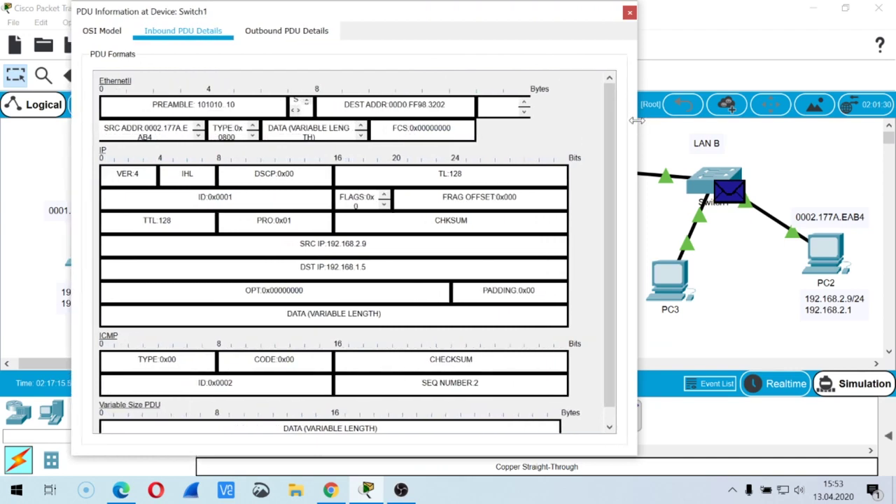
drag(637, 123, 887, 122)
scroll(481, 252, down, 1)
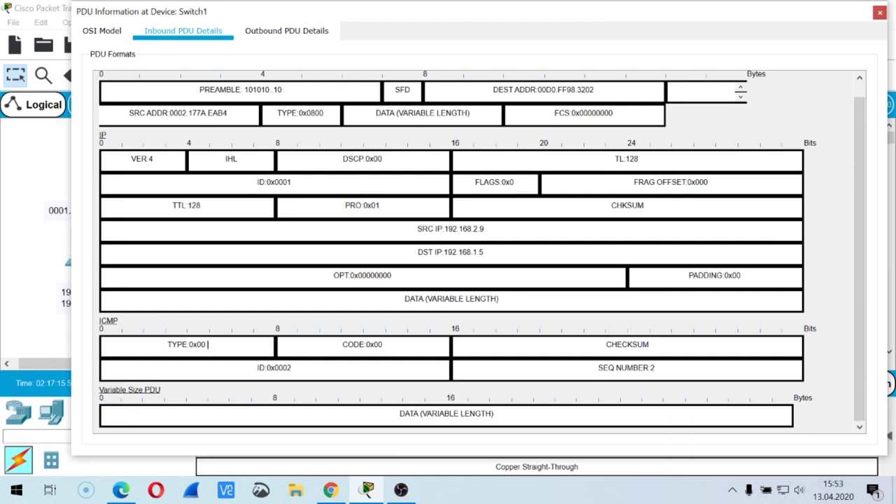
click(880, 12)
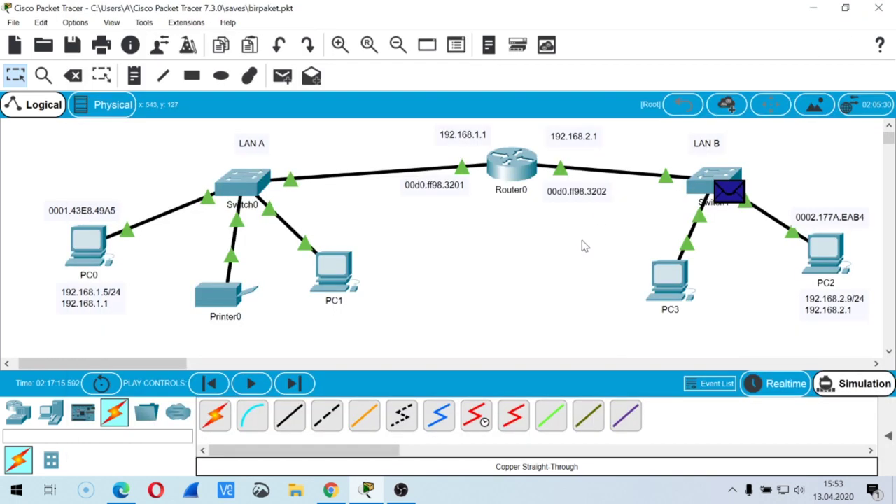
Step: Advance the simulation four events to carry the echo reply through Router0 and Switch0 back to PC0
click(292, 385)
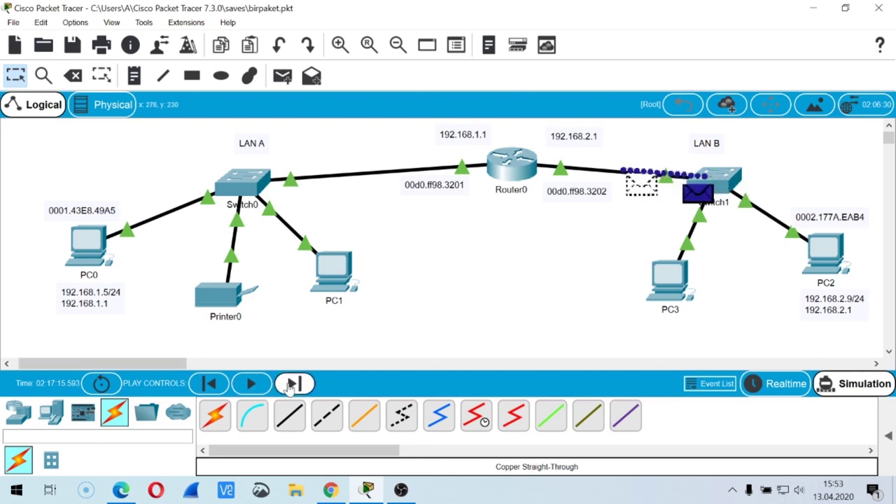
click(292, 385)
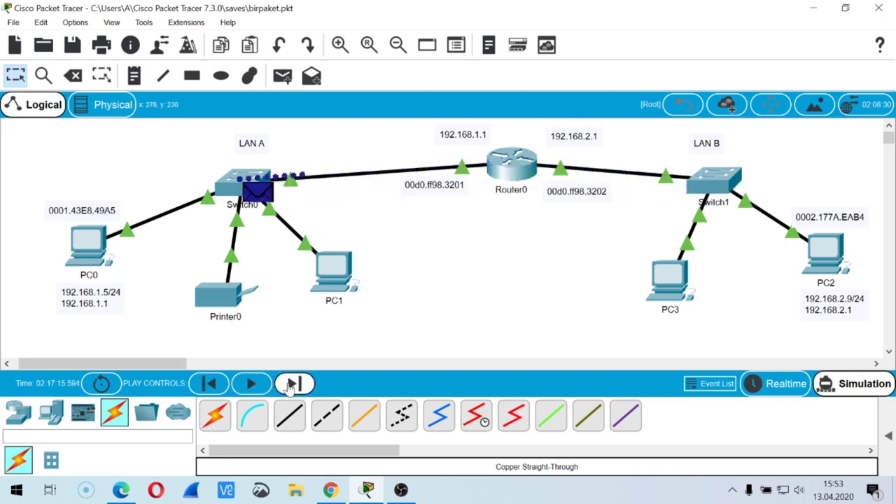
click(292, 385)
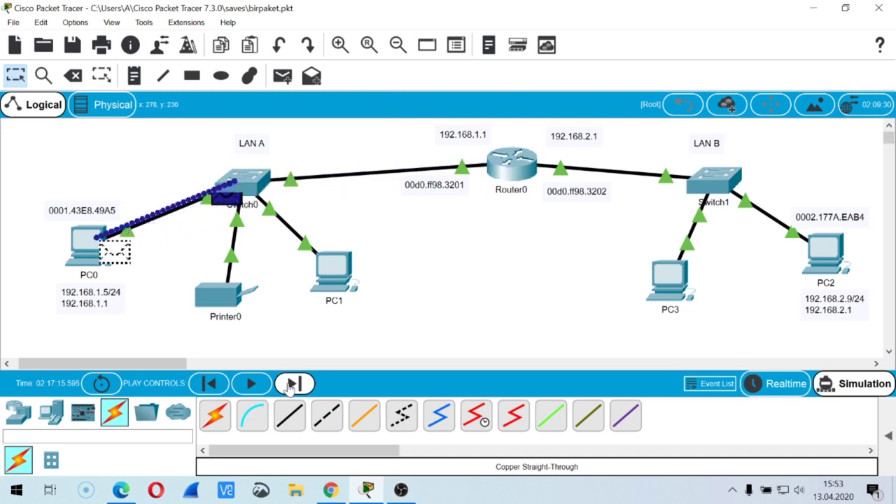
click(292, 385)
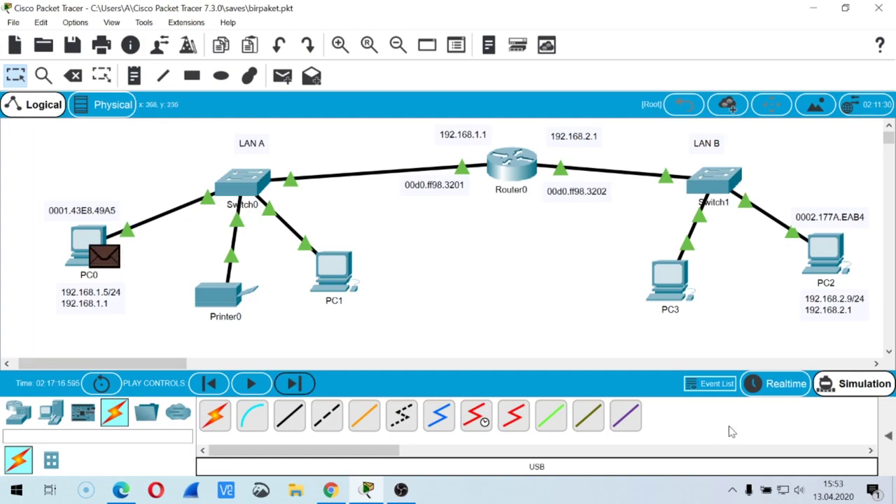
Step: Switch to Realtime mode and run arp -a in PC0's Command Prompt
click(776, 386)
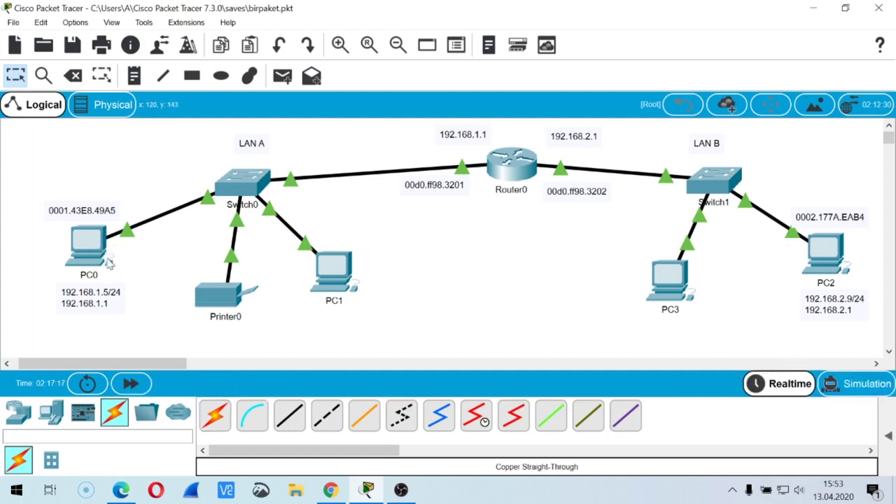
click(105, 260)
click(603, 98)
scroll(490, 245, down, 7)
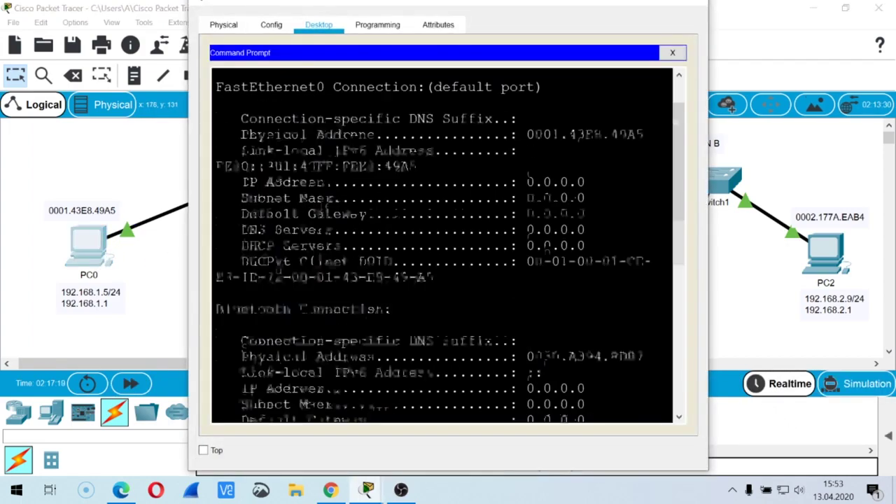
key(Up)
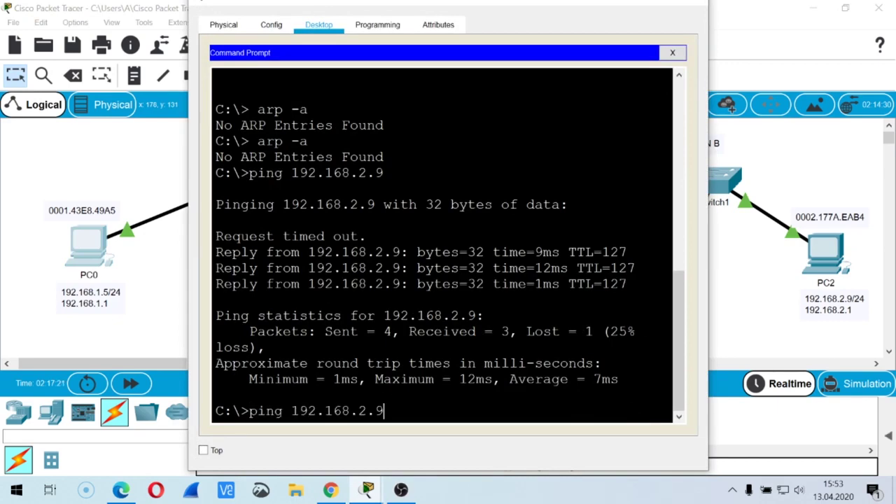
key(Up)
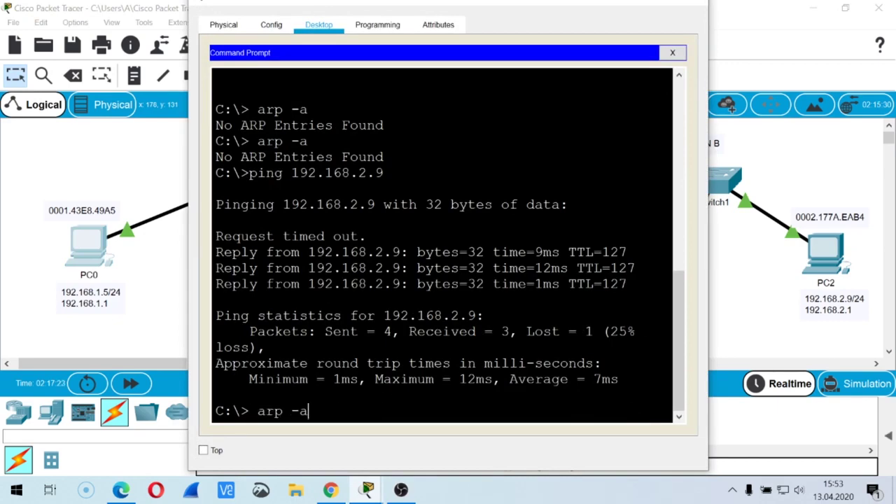
key(Return)
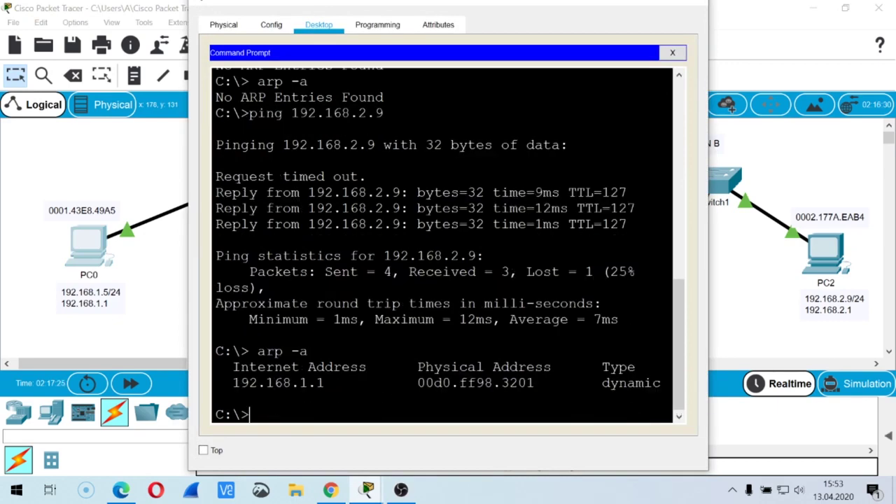
Step: Examine the internet and physical addresses of the entry in PC0's ARP table and close the PC0 window
drag(282, 383, 324, 383)
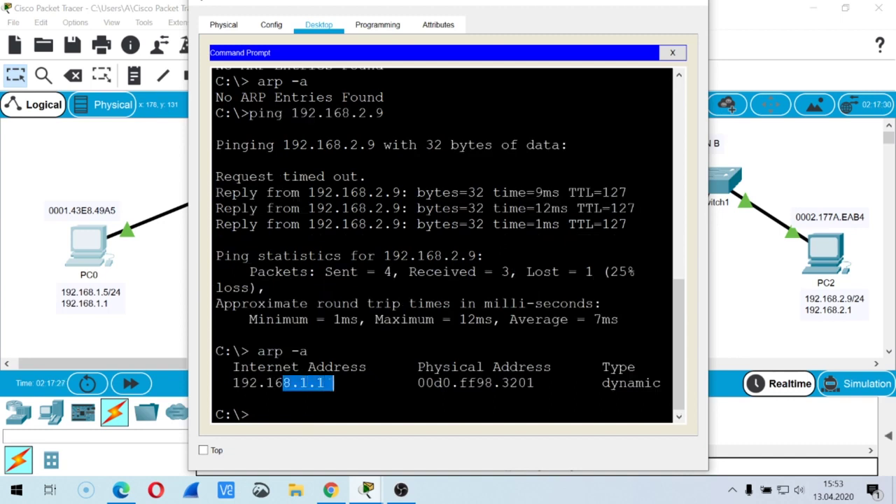
drag(409, 382, 552, 383)
click(550, 383)
drag(442, 383, 551, 383)
click(409, 383)
click(551, 383)
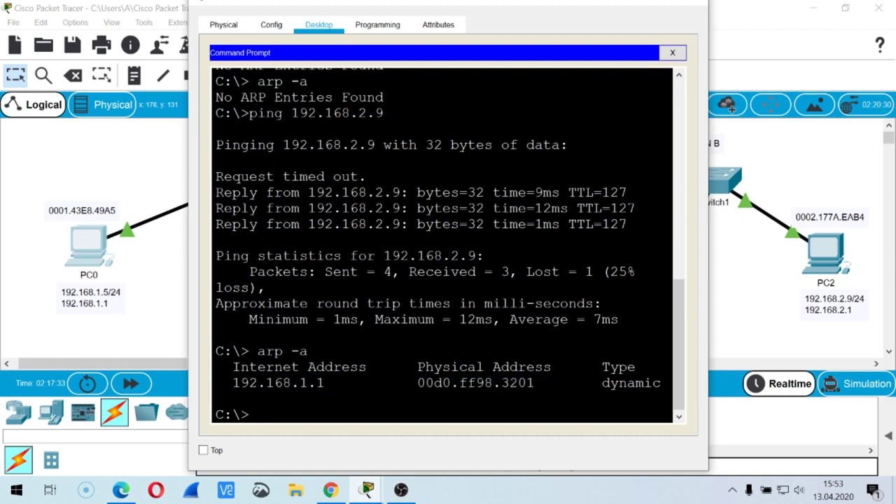
mouse_move(551, 367)
mouse_down()
mouse_move(437, 383)
mouse_move(544, 383)
mouse_up()
click(545, 383)
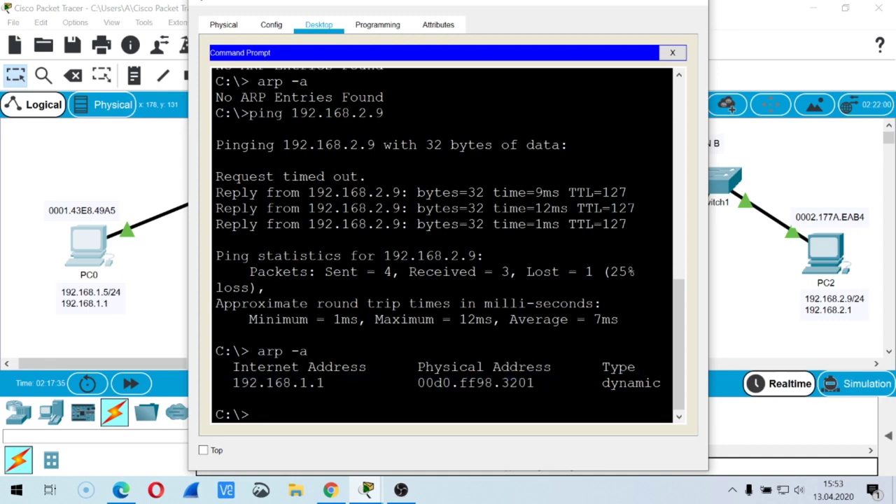
click(693, 6)
Step: Enter Simulation mode, close the Simulation Panel, and reopen it by switching to Realtime and back to Simulation mode
mouse_move(337, 255)
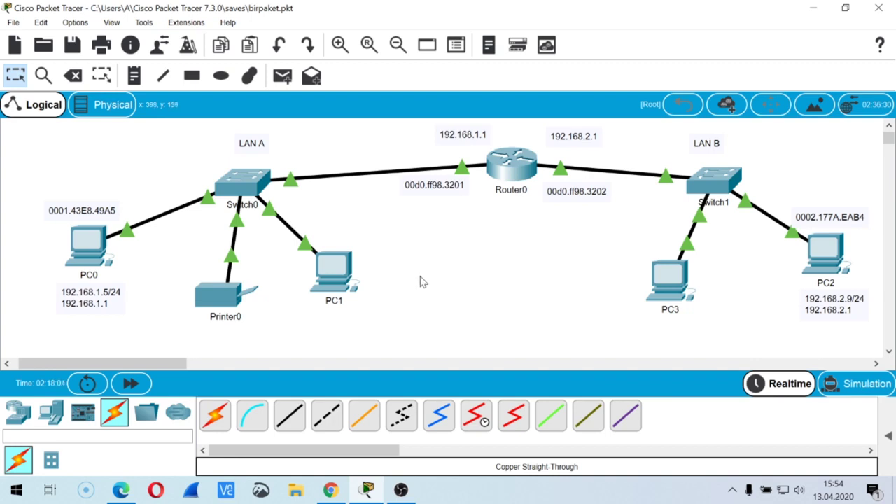
click(823, 385)
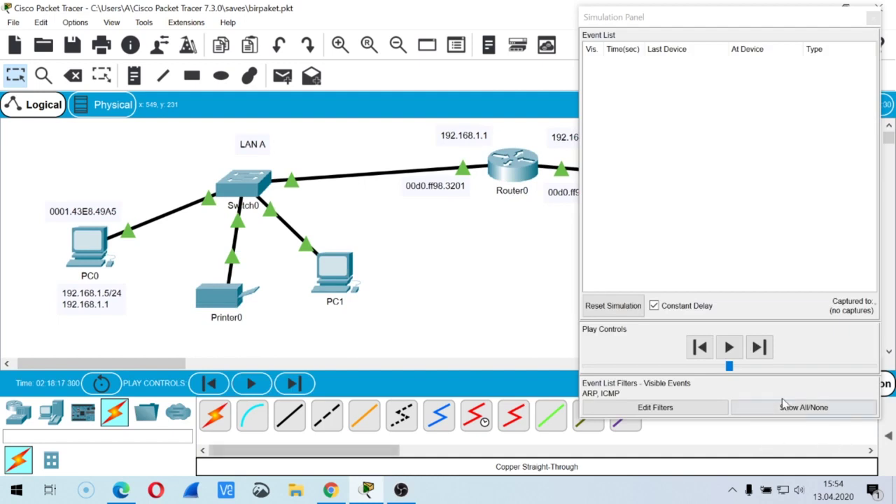
click(875, 16)
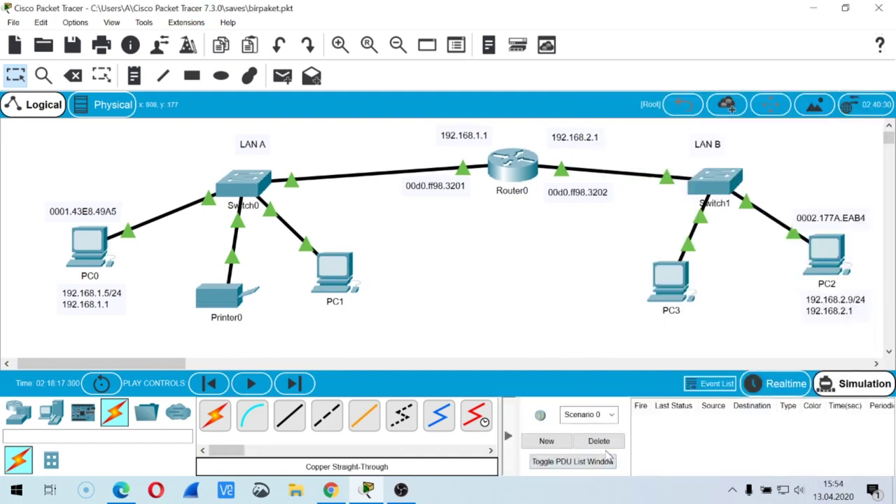
click(792, 395)
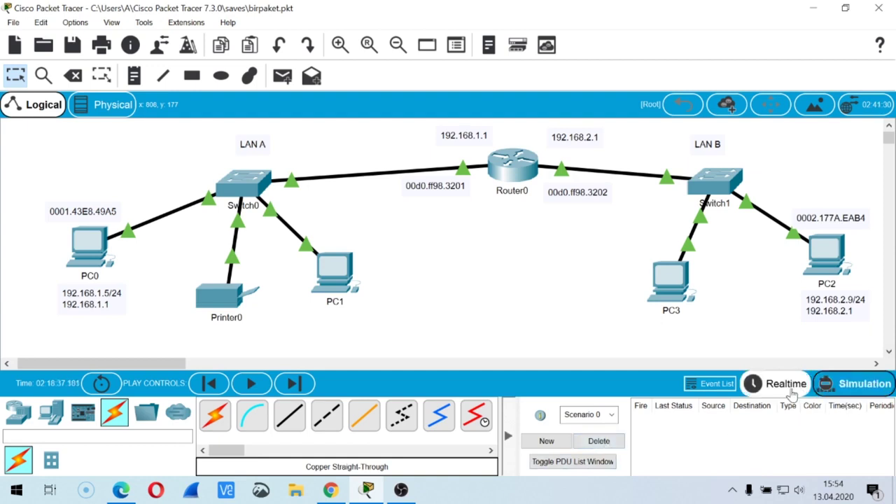
click(856, 385)
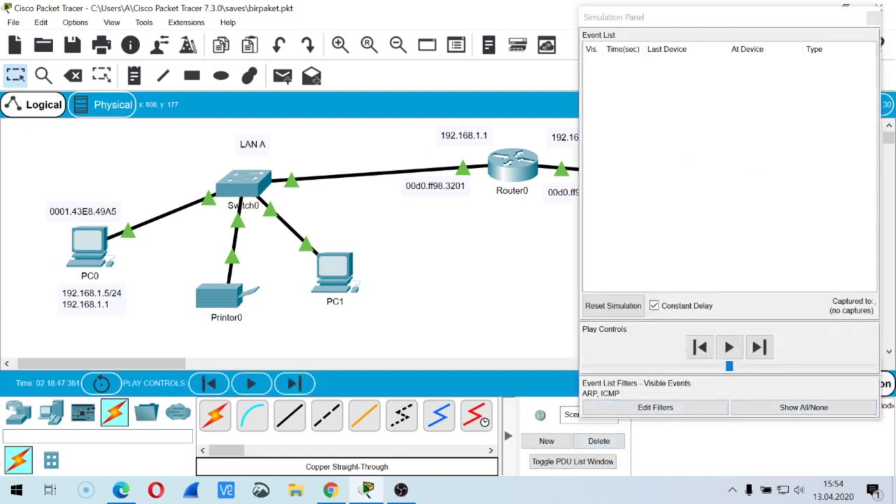
Step: Close the Simulation Panel and hide the PDU list window
click(875, 16)
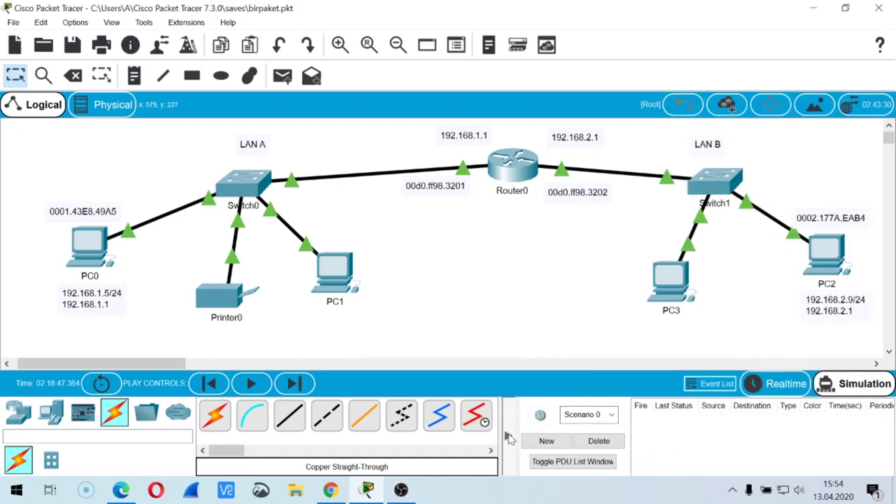
click(572, 461)
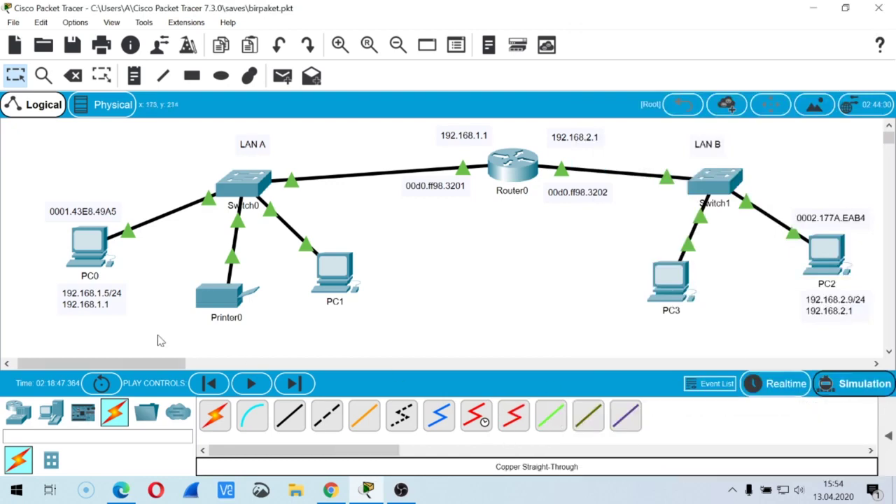
Step: Ping 192.168.2.9 from PC0's Command Prompt and close the PC0 window
click(87, 248)
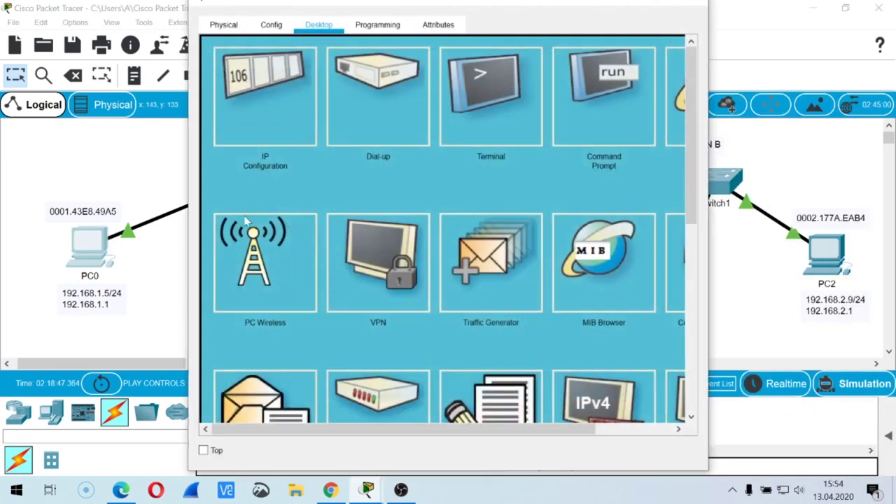
click(590, 108)
scroll(441, 245, down, 10)
scroll(448, 245, down, 1)
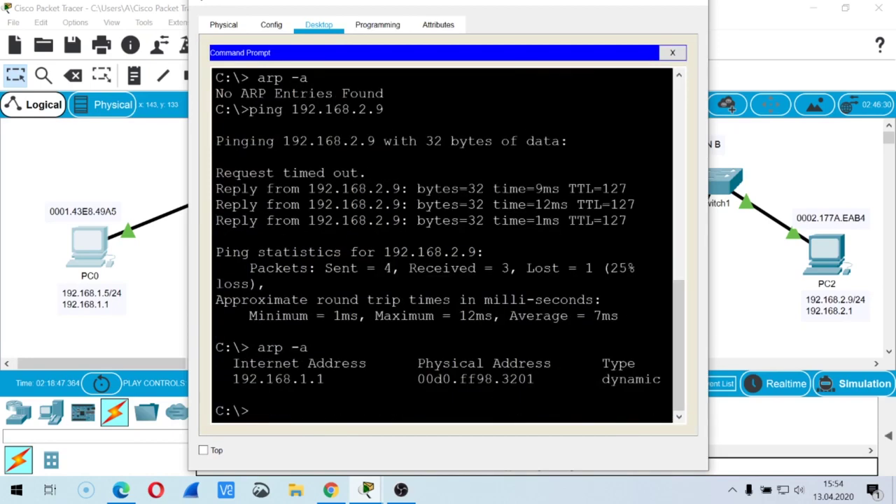
key(Up)
key(Up)
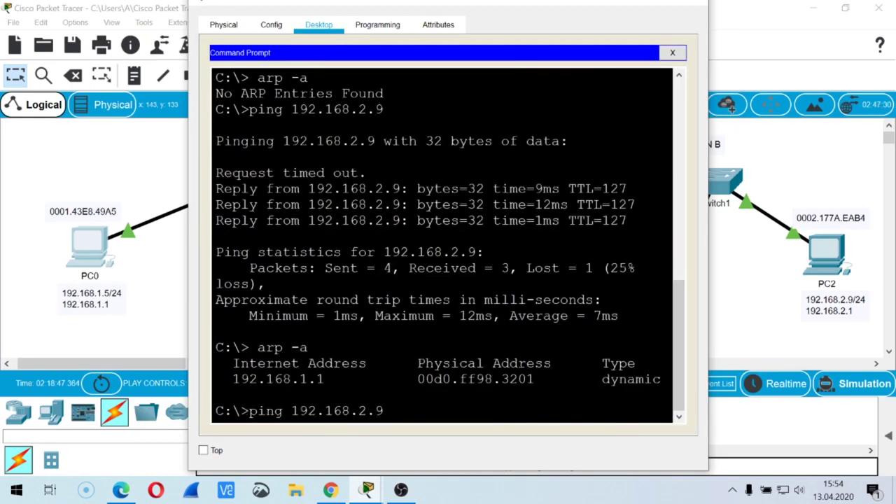
key(Return)
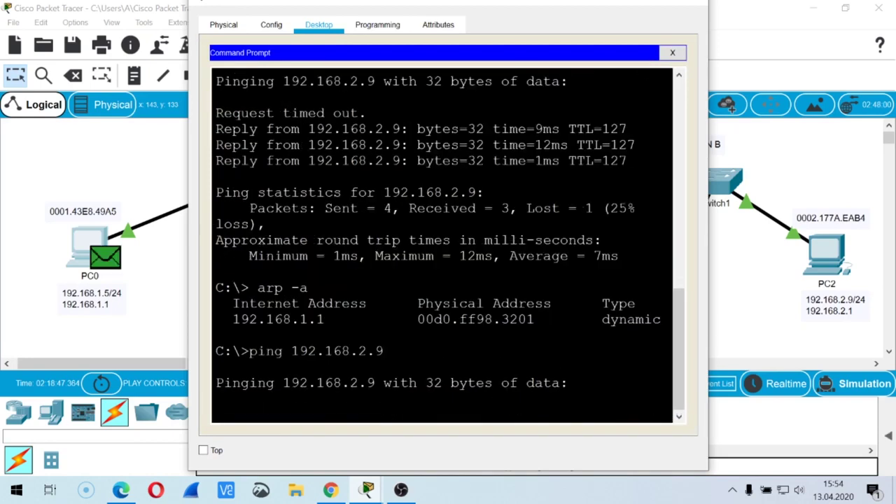
click(693, 6)
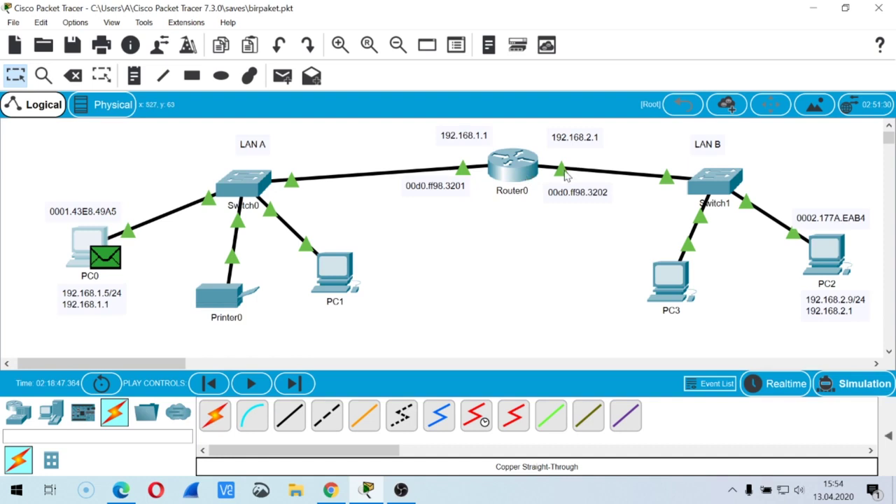
Step: Advance the simulation one event and open the inbound PDU details of the packet at Switch0 in an undocked, widened window
click(291, 384)
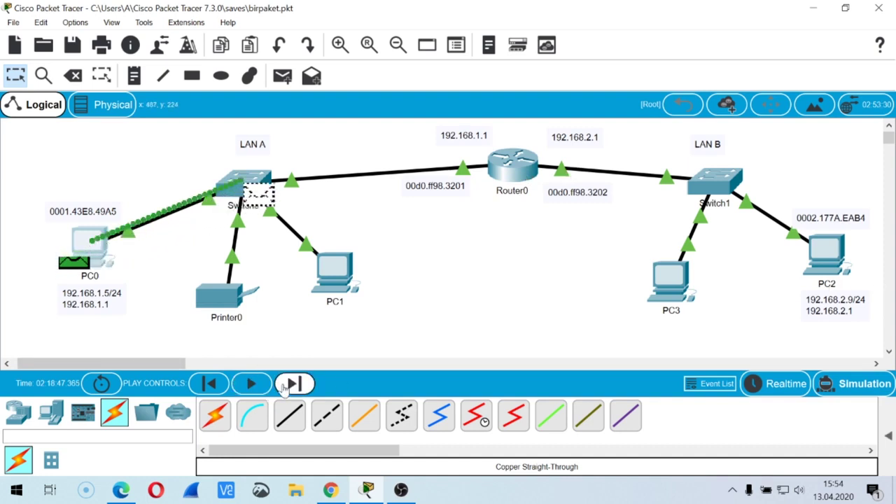
click(258, 192)
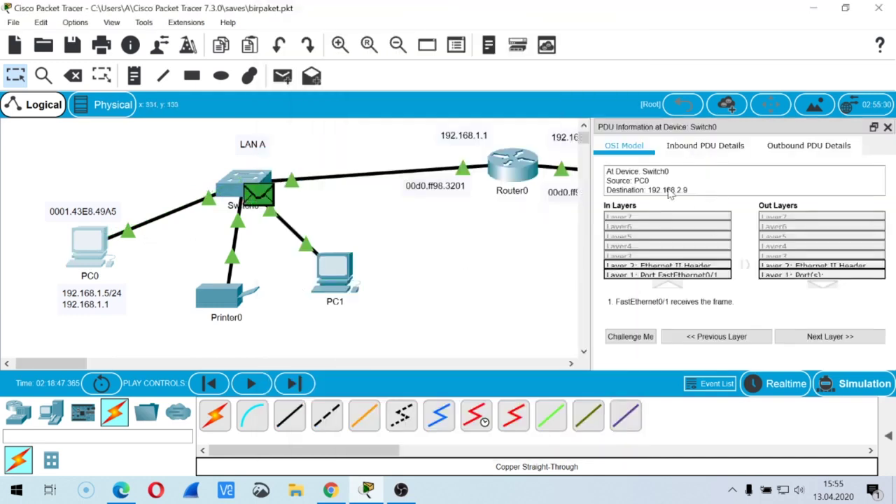
double_click(680, 126)
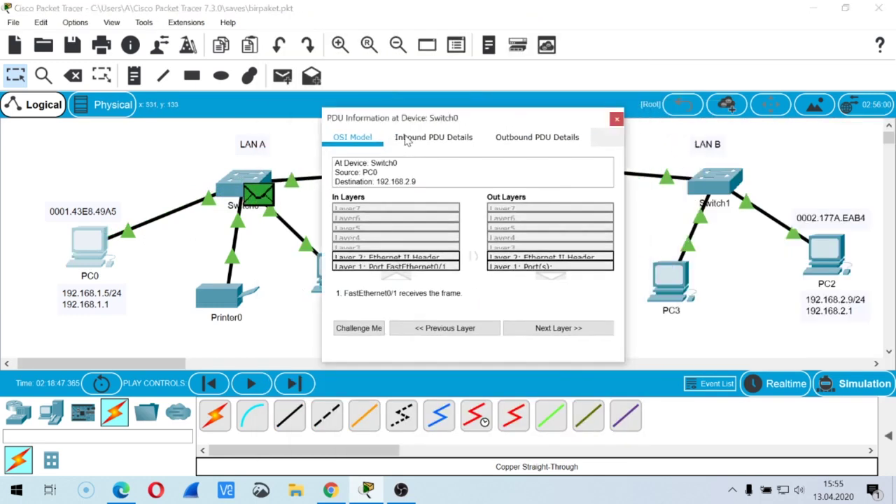
double_click(481, 120)
drag(628, 140, 215, 143)
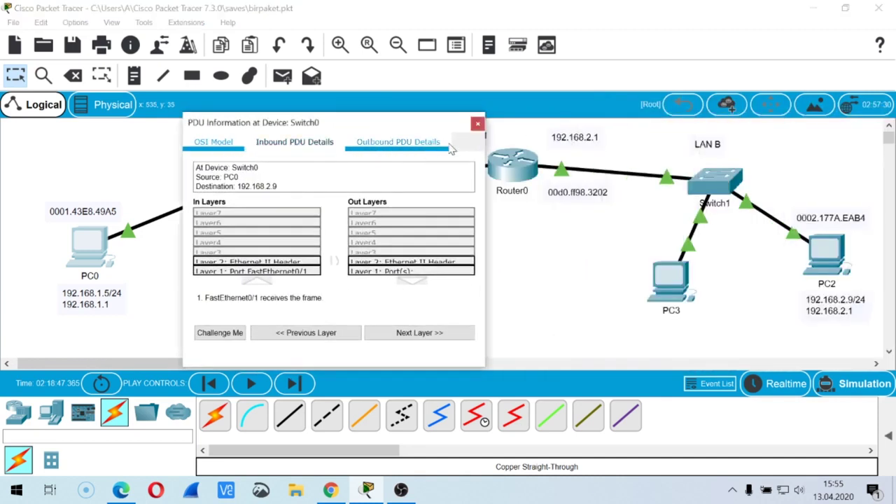
drag(484, 137, 750, 137)
drag(459, 112, 458, 66)
click(294, 95)
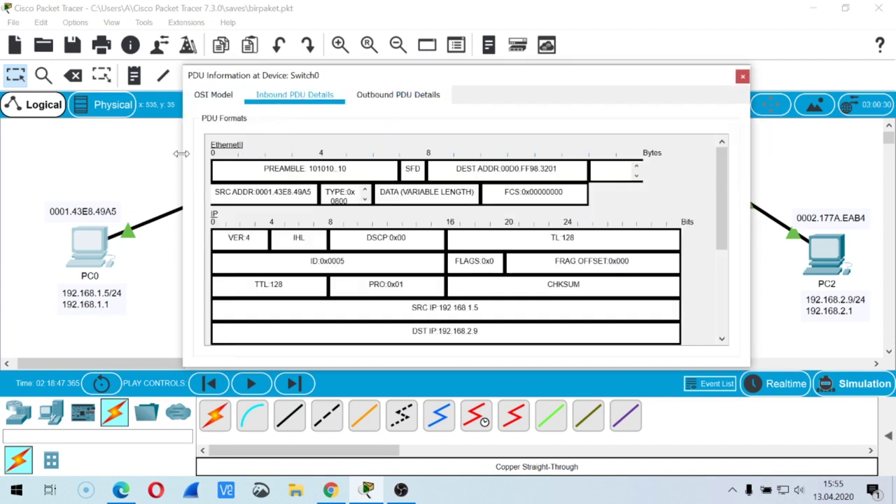
Step: Examine the source and destination MAC addresses of the inbound frame at Switch0 and close the PDU information
drag(181, 154, 137, 154)
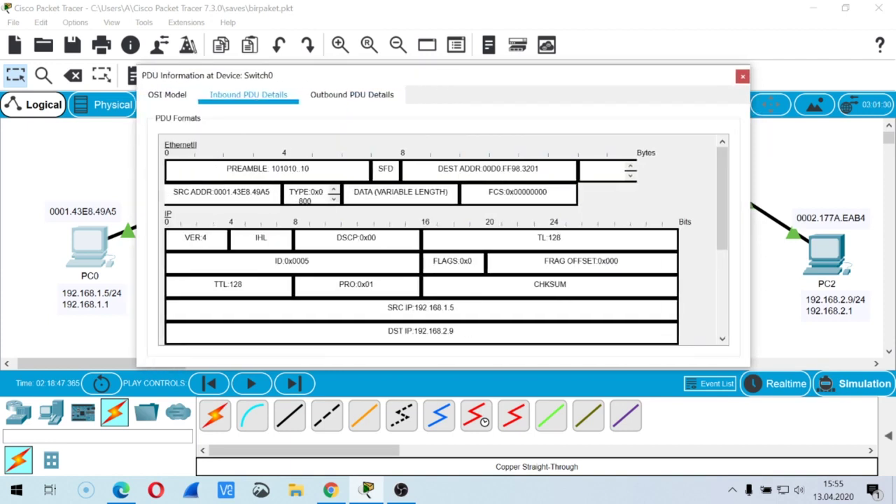
drag(173, 192, 272, 192)
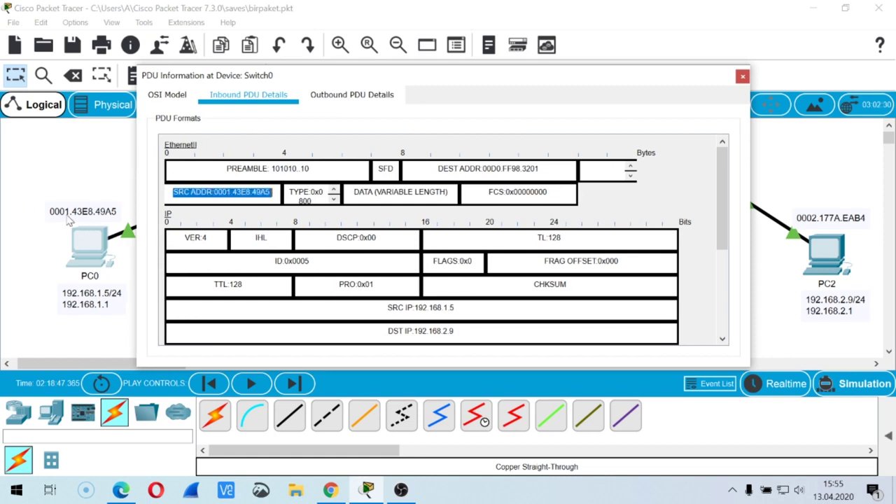
drag(539, 168, 470, 169)
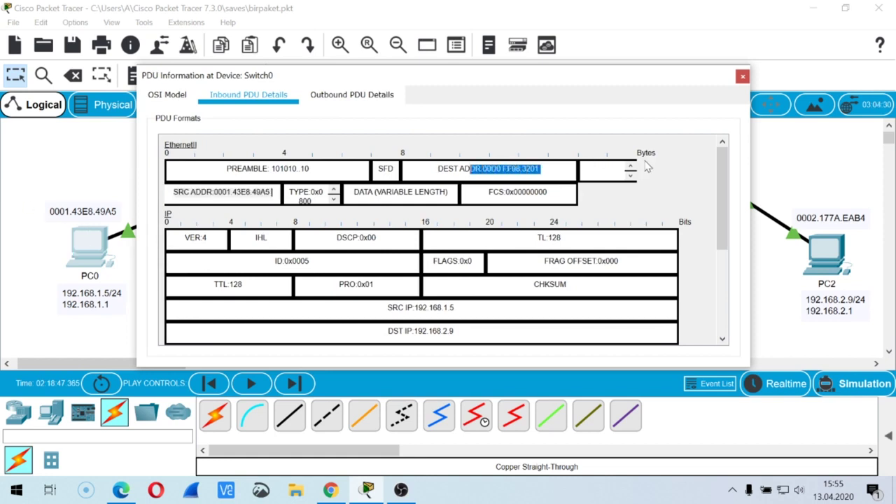
click(742, 76)
Step: Advance the packet to Router0, view its outbound PDU details in a widened window, and close it
click(294, 383)
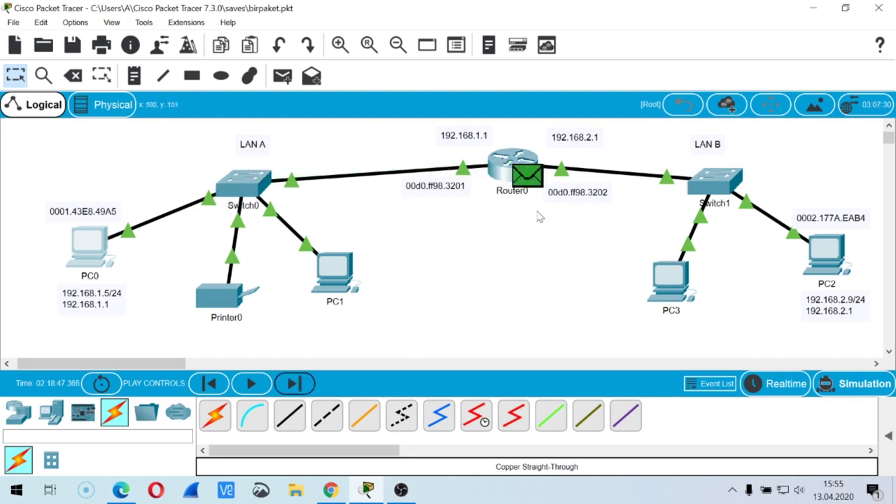
click(526, 178)
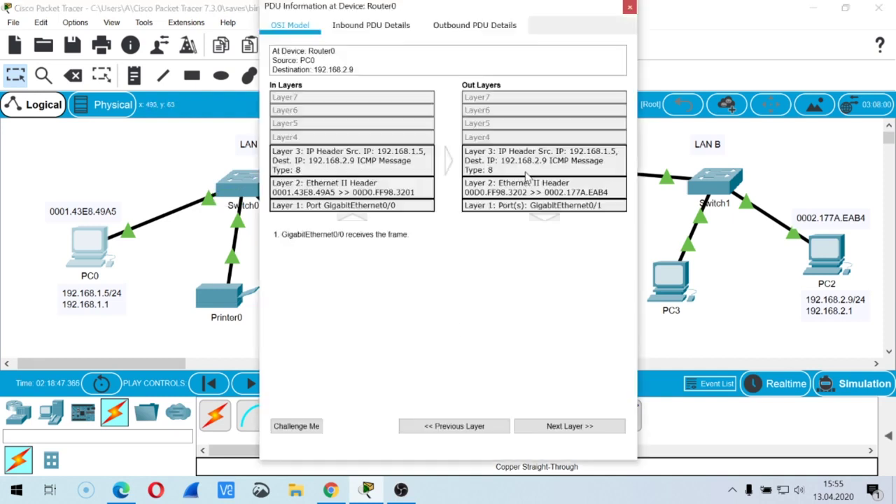
click(474, 25)
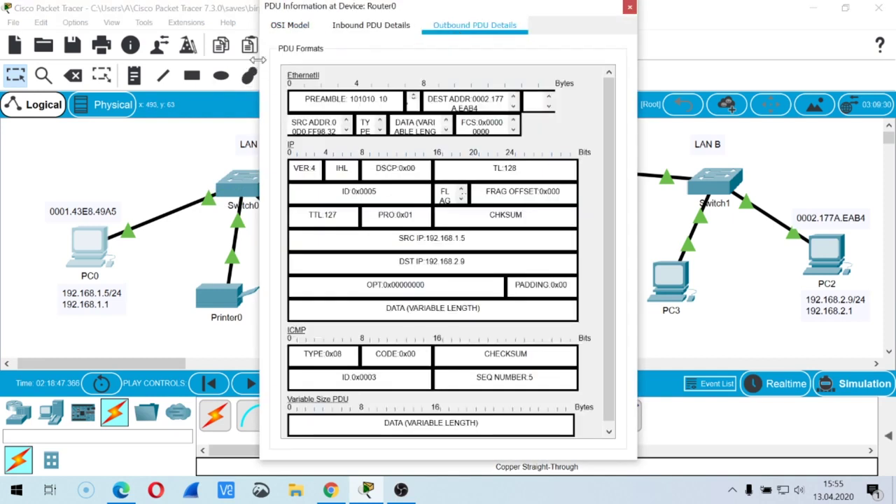
drag(258, 61, 62, 60)
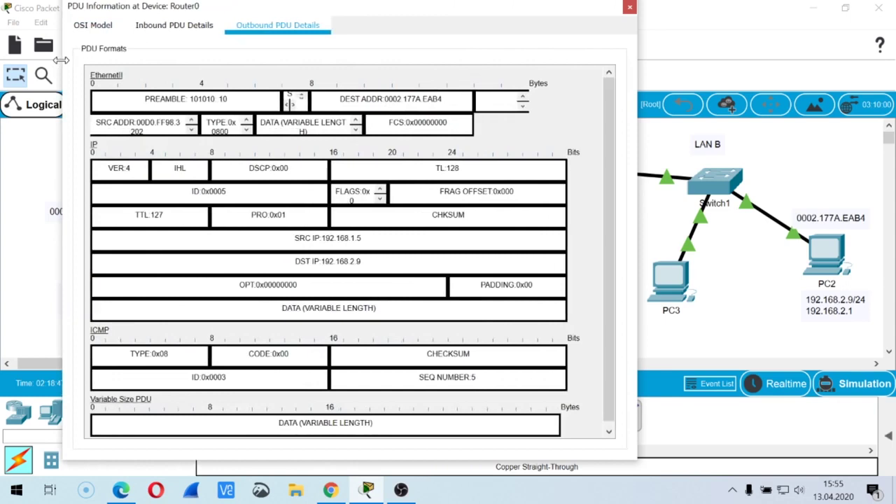
click(630, 7)
Step: Reopen the Router0 packet and examine the source and destination MAC addresses in its inbound PDU details
click(524, 178)
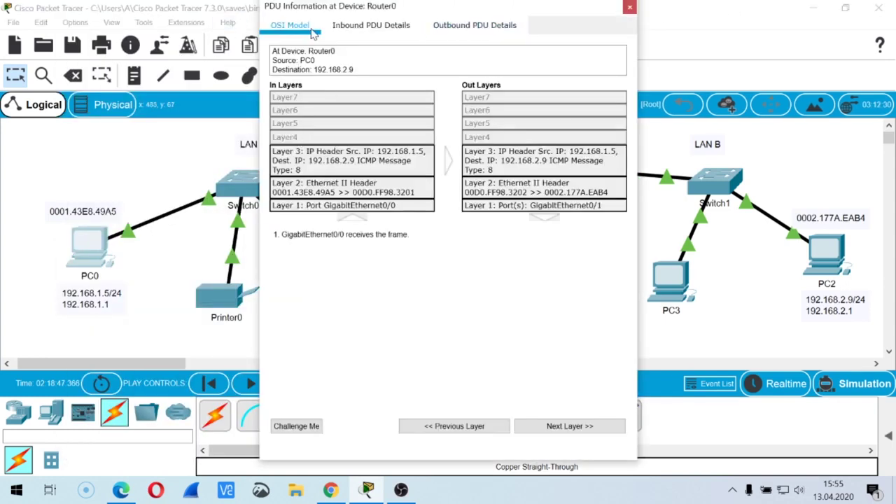
click(343, 26)
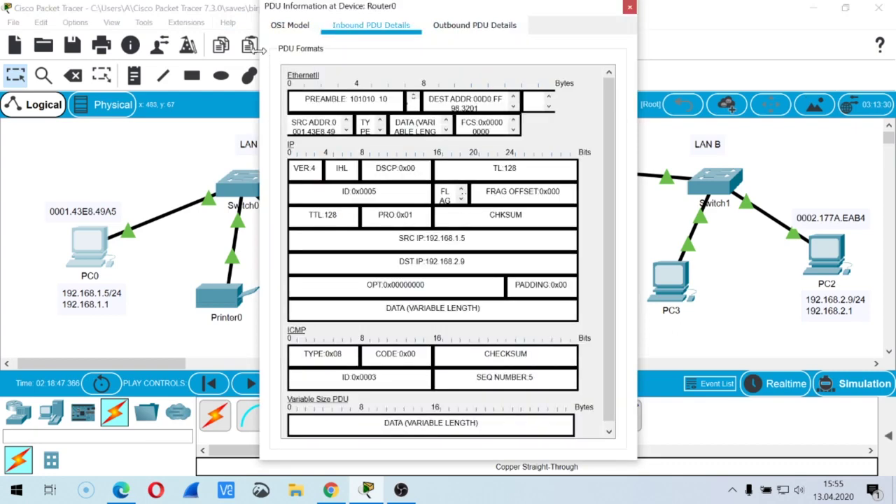
drag(259, 55, 89, 55)
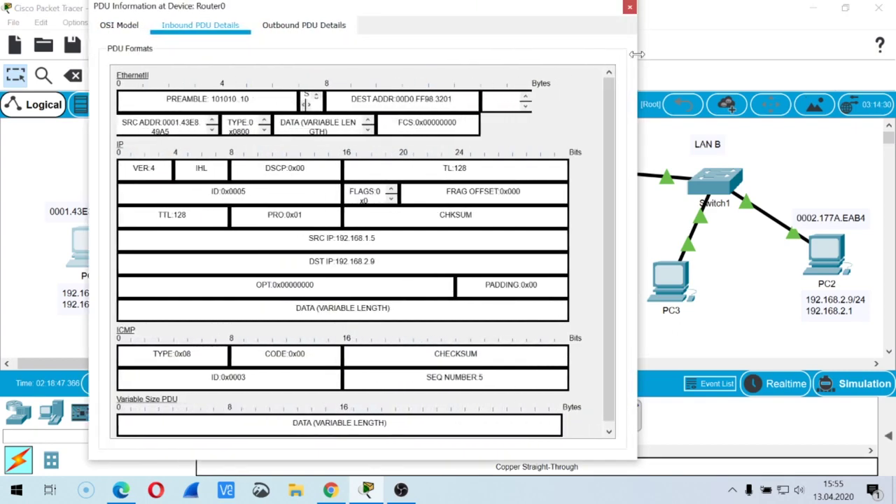
drag(636, 54, 657, 54)
drag(418, 14, 446, 7)
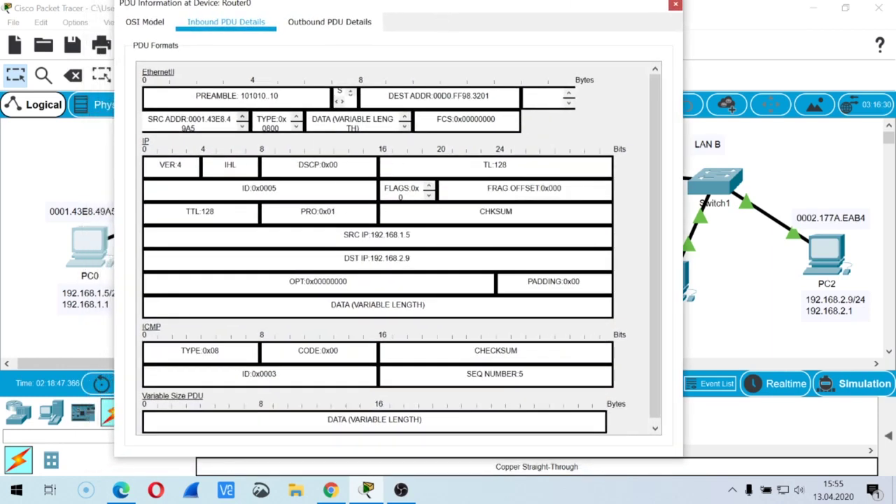
double_click(189, 127)
drag(465, 96, 492, 96)
Step: Examine the source and destination MAC addresses in the Router0 packet's outbound PDU details and close the window
click(349, 24)
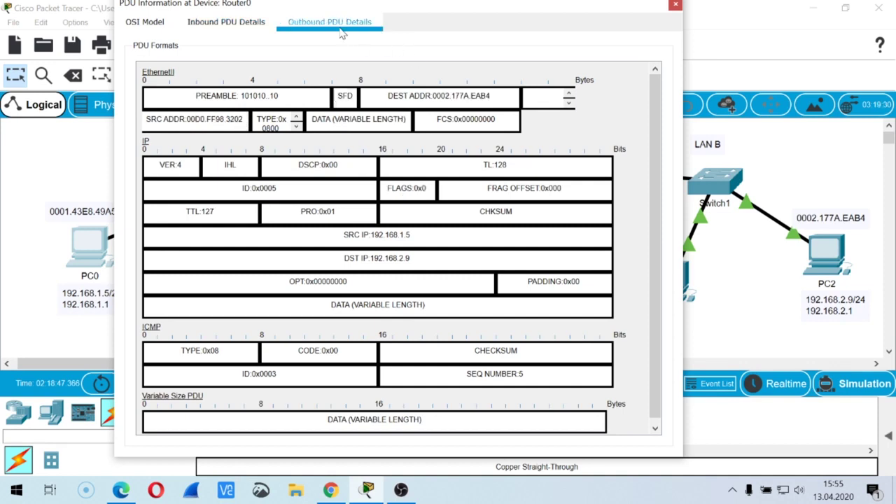
drag(219, 119, 244, 119)
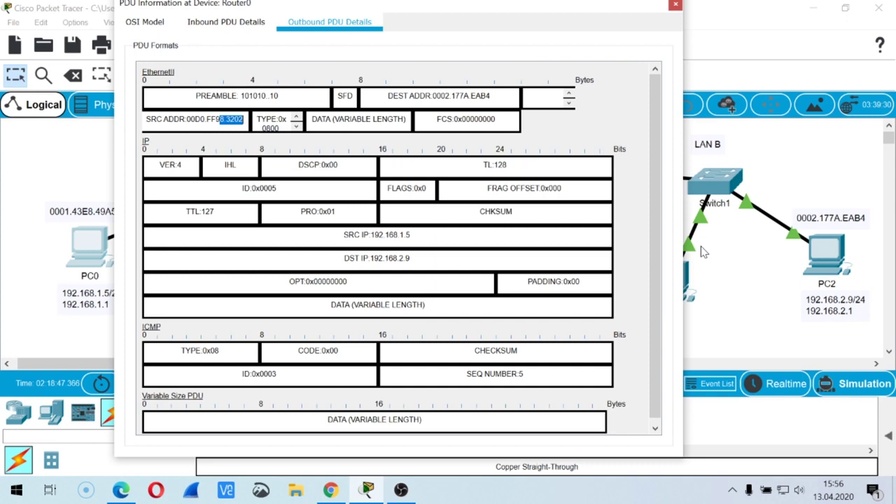
drag(246, 120, 230, 119)
drag(470, 96, 492, 96)
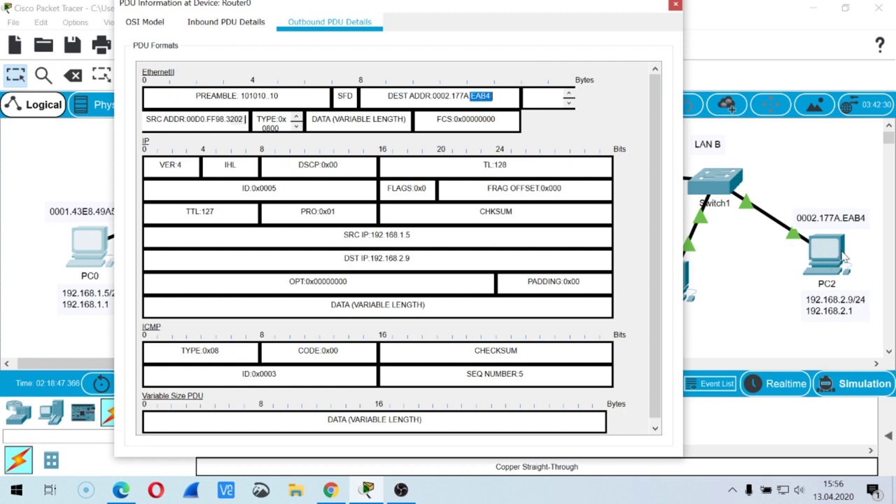
click(676, 5)
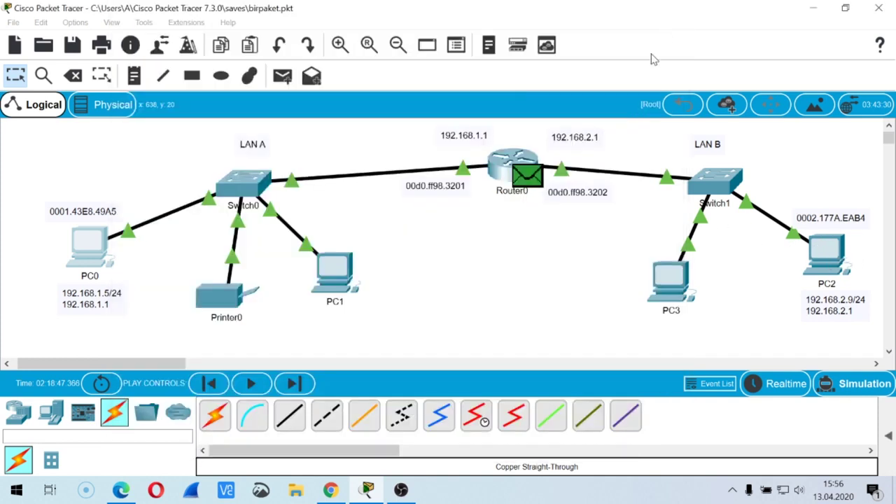
Step: Advance the packet to Switch1 and examine the destination IP in its inbound PDU details
click(294, 383)
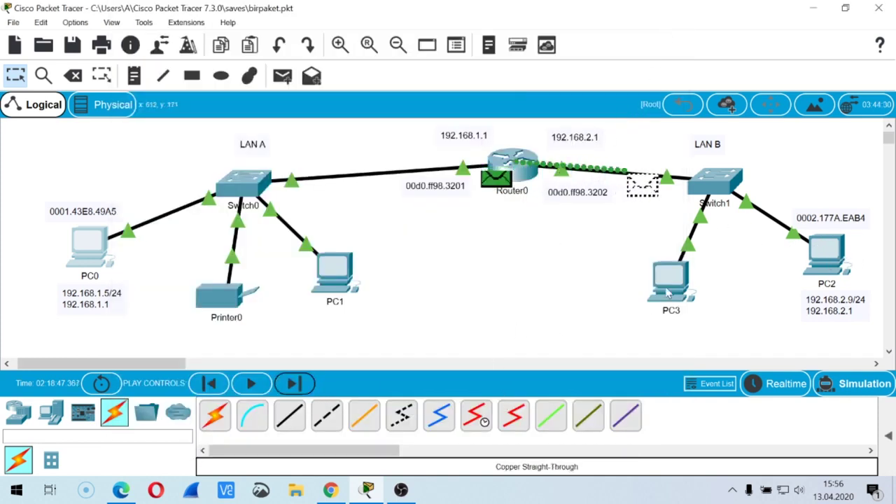
click(730, 189)
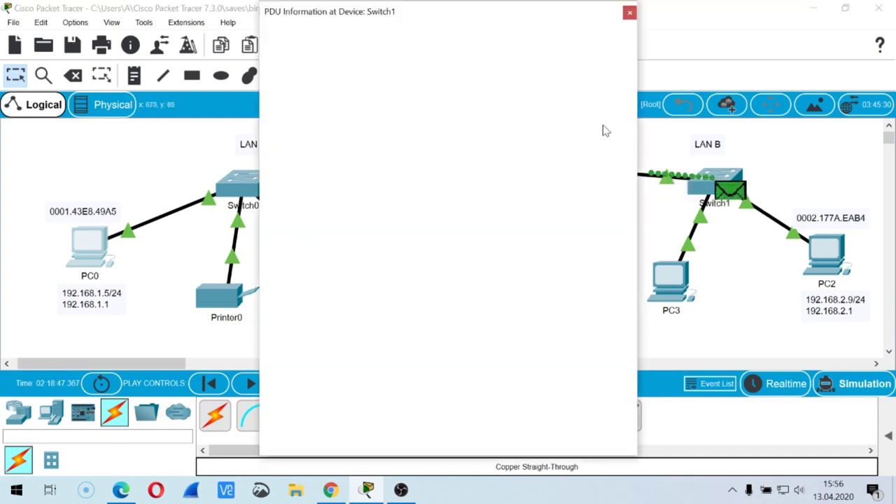
click(371, 31)
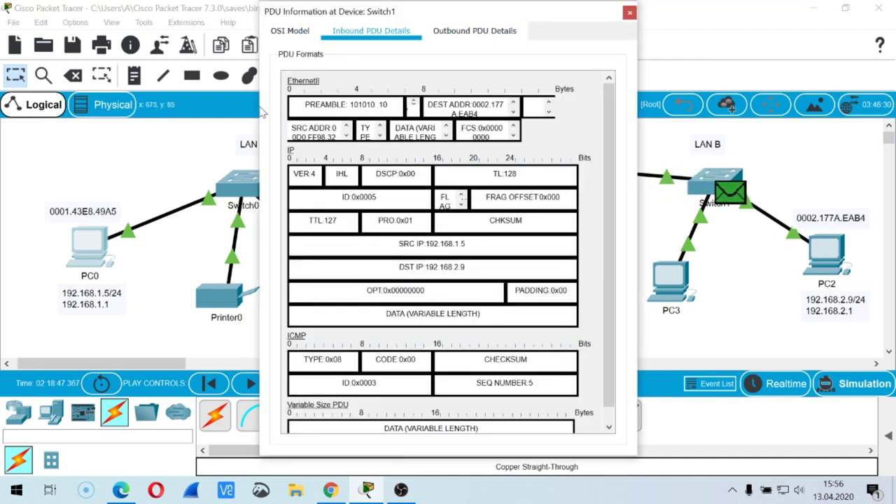
drag(260, 112, 54, 112)
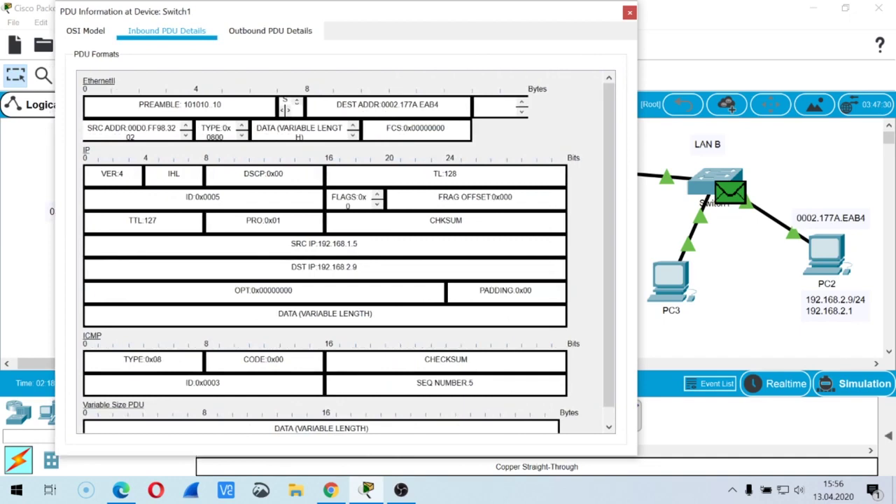
drag(360, 267, 331, 267)
click(630, 12)
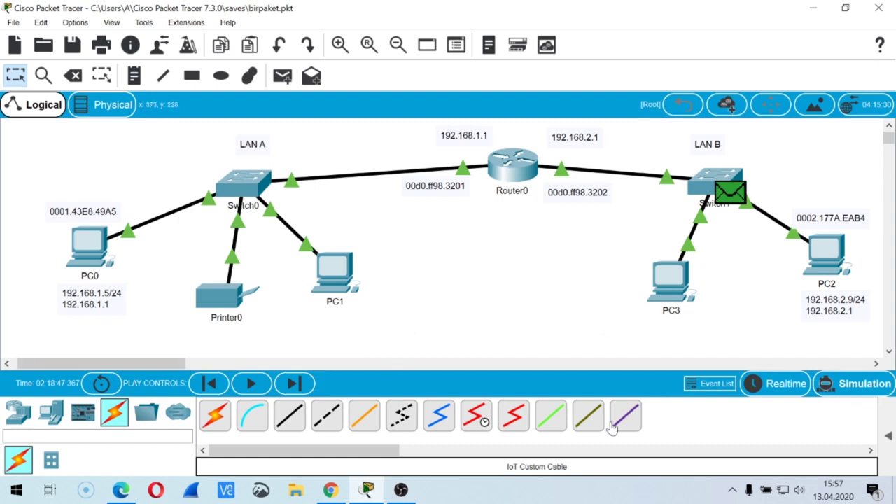
Step: Return the network to Realtime mode and switch to OBS
click(759, 395)
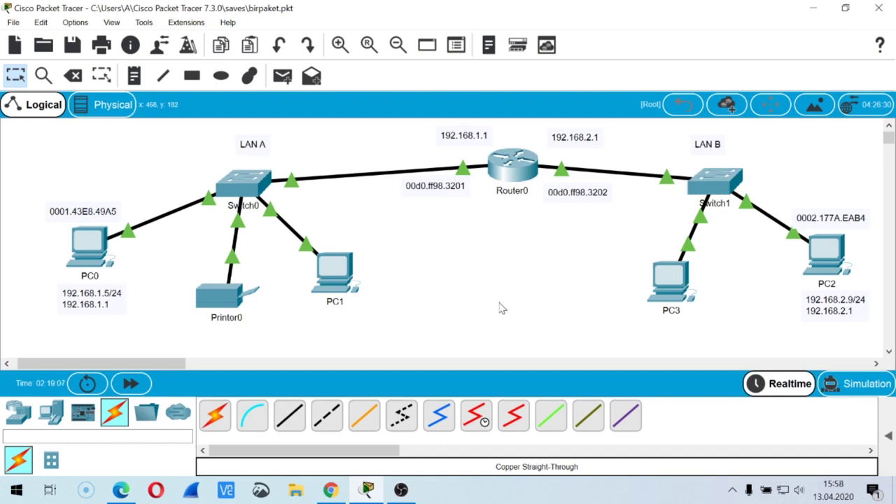
click(400, 489)
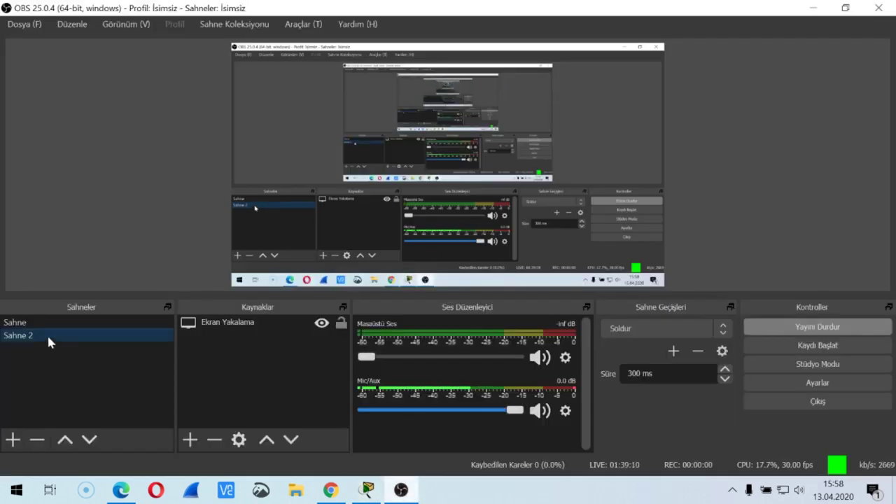
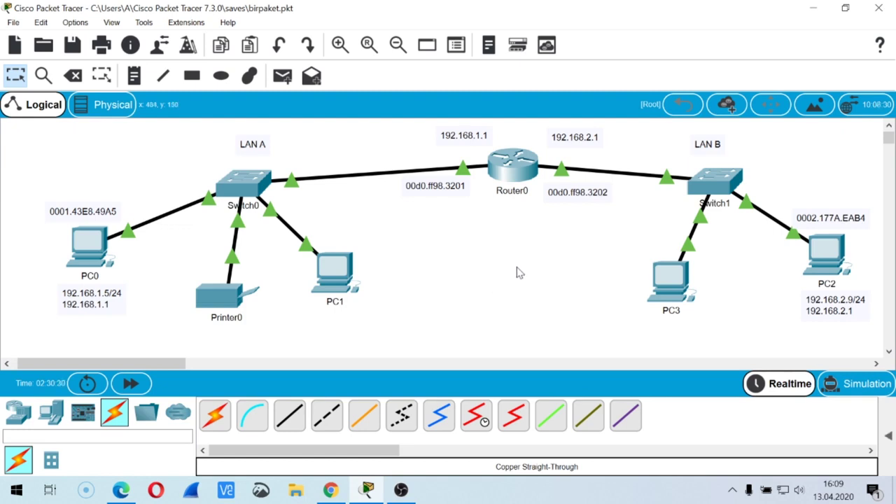
Step: Place a server between PC1 and Router0 and connect it to Switch0 with a copper straight-through cable
click(50, 412)
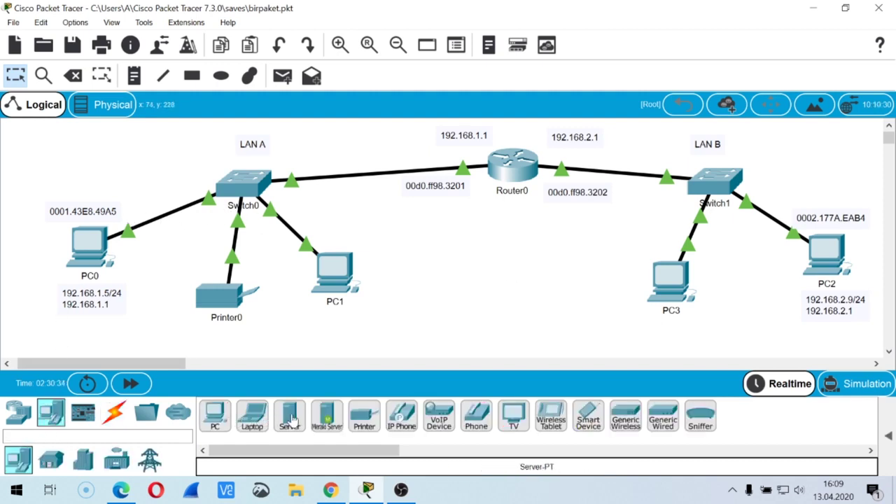
drag(289, 416, 423, 240)
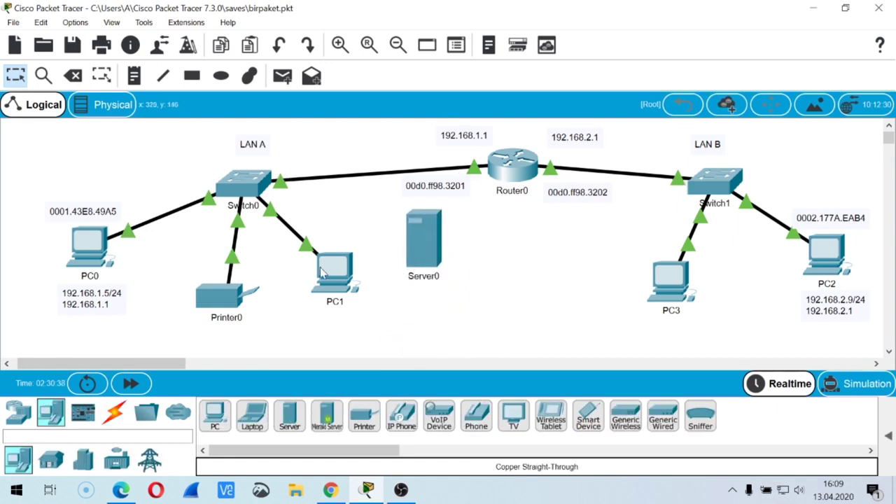
click(114, 412)
click(289, 416)
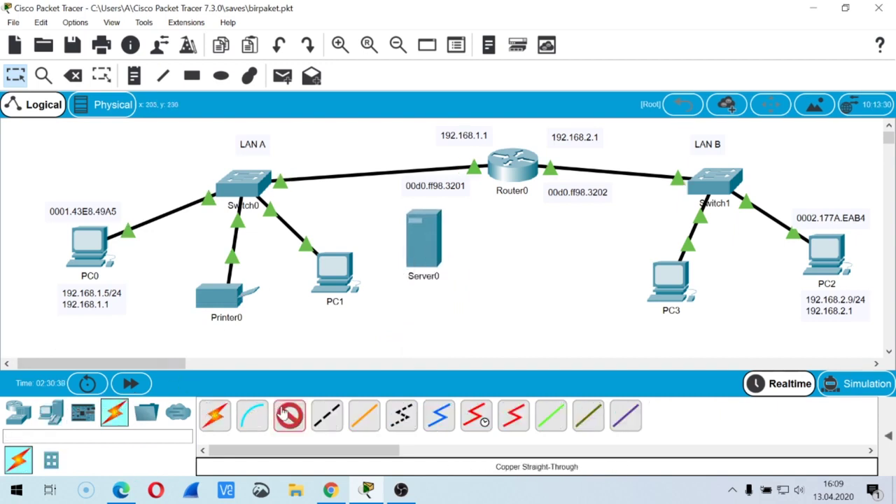
click(417, 245)
click(441, 240)
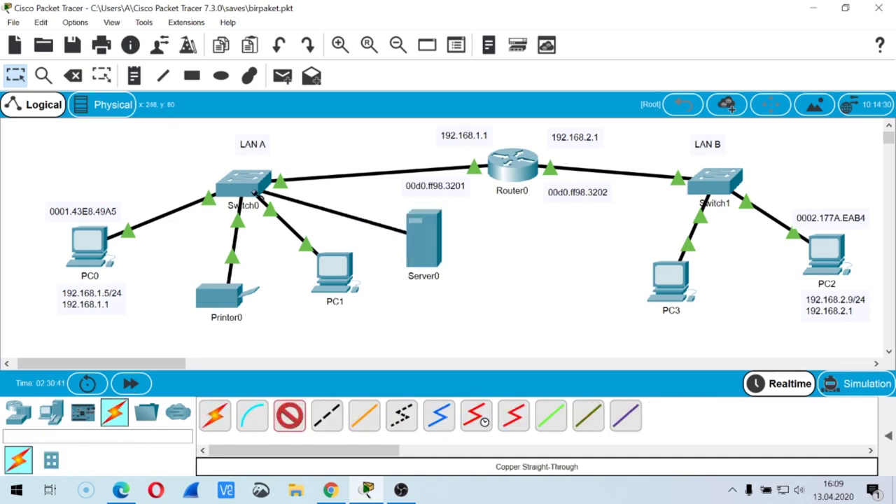
click(251, 186)
click(302, 189)
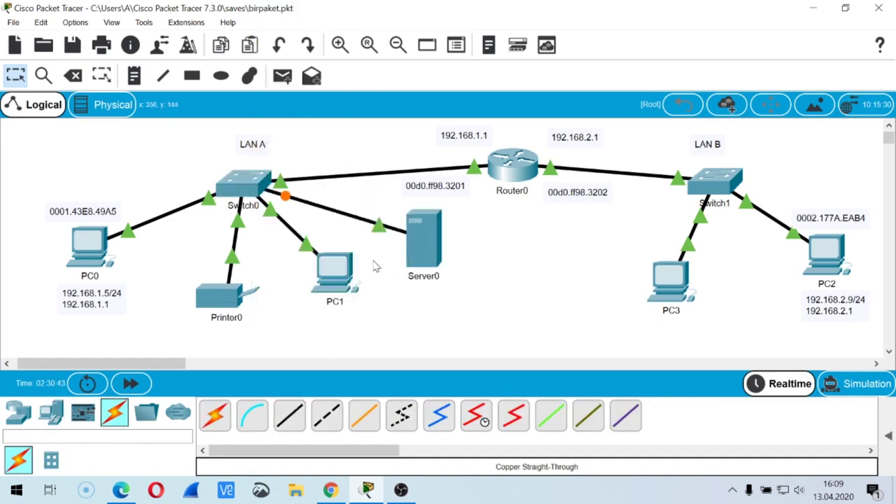
drag(422, 258, 451, 273)
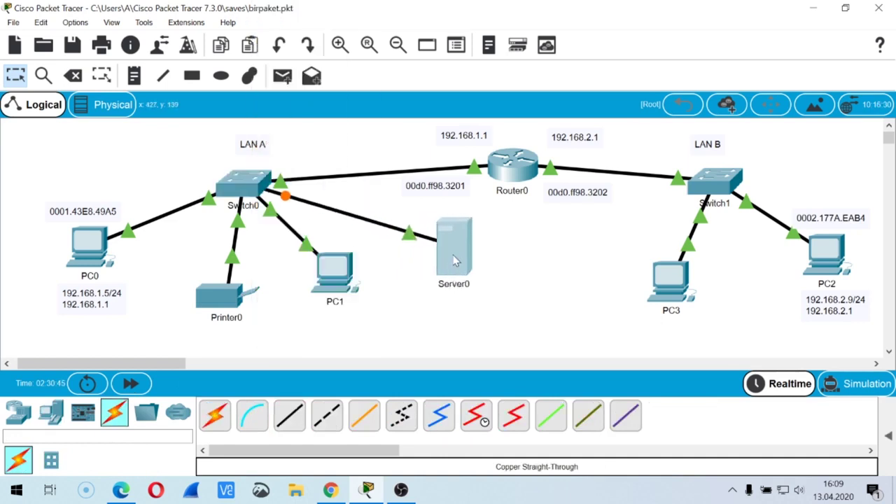
Step: Examine the HTTP and DHCP service settings of Server0 and close its window
click(457, 257)
click(319, 25)
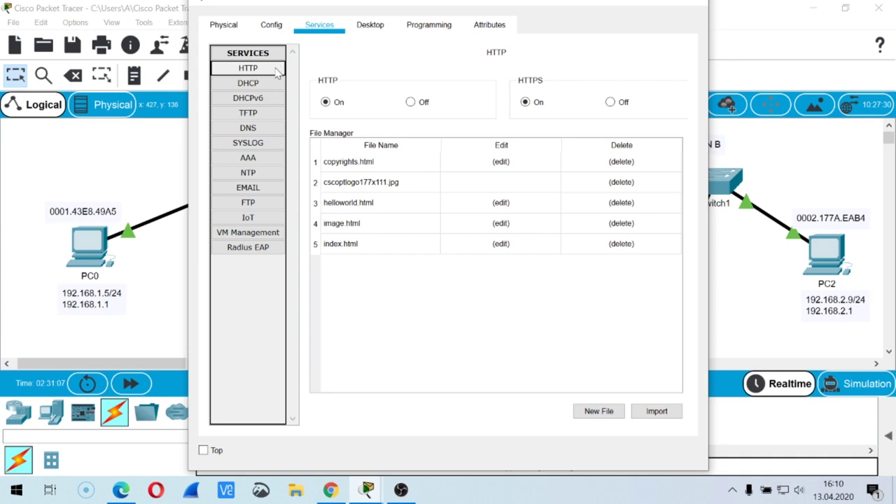
click(249, 84)
drag(702, 83, 818, 82)
drag(619, 17, 639, 21)
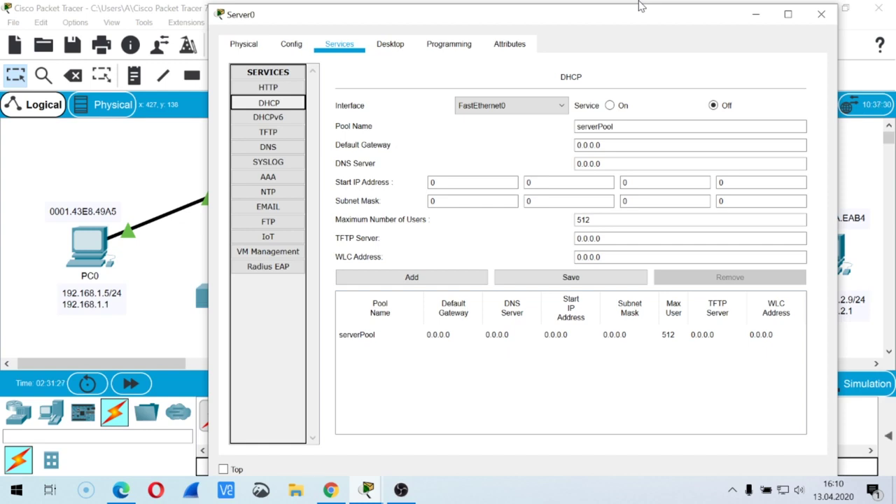
click(820, 14)
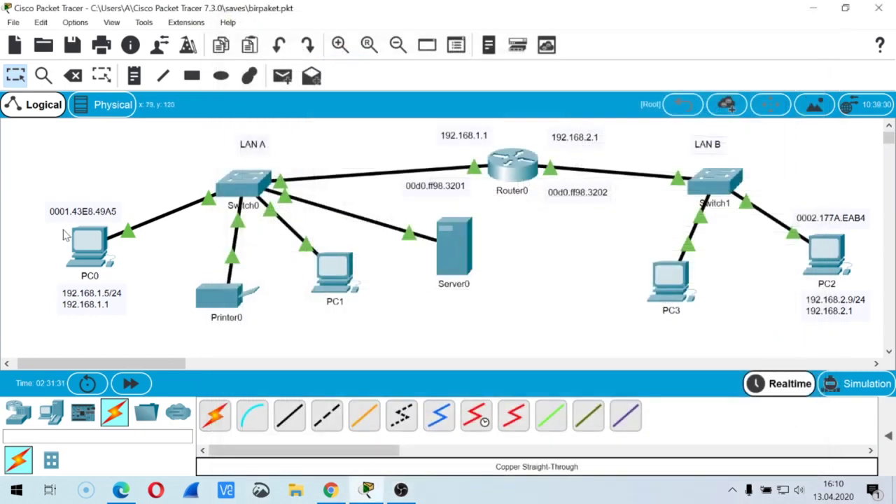
Step: Give Server0 the static IP address 10.10.10.100 with subnet mask 255.255.255.0
click(452, 260)
click(370, 25)
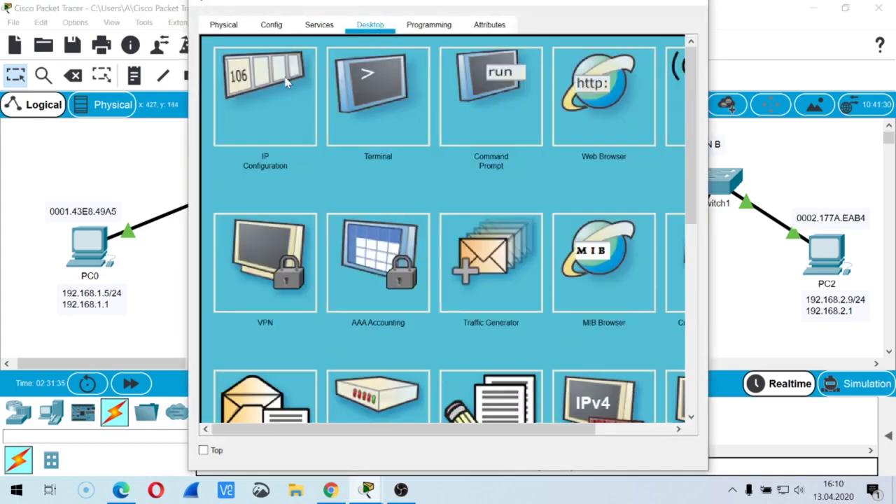
click(280, 105)
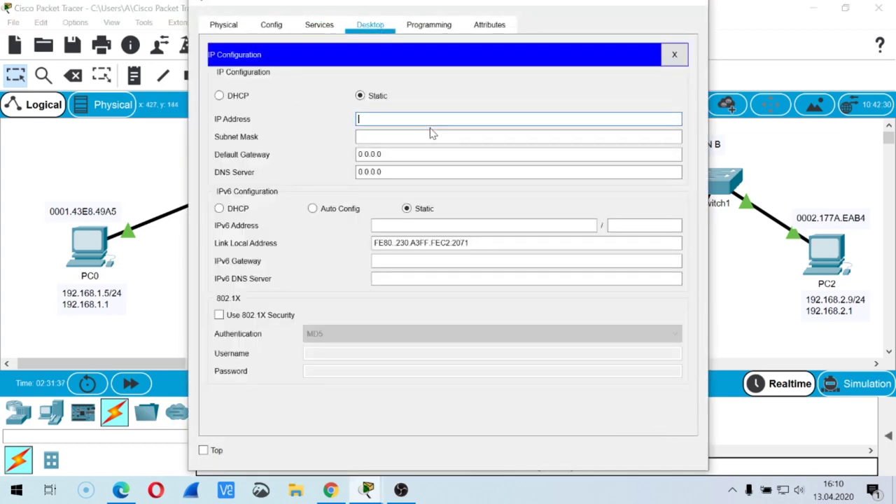
text(10.10.10.100)
key(Tab)
key(BackSpace)
key(BackSpace)
key(BackSpace)
key(BackSpace)
key(BackSpace)
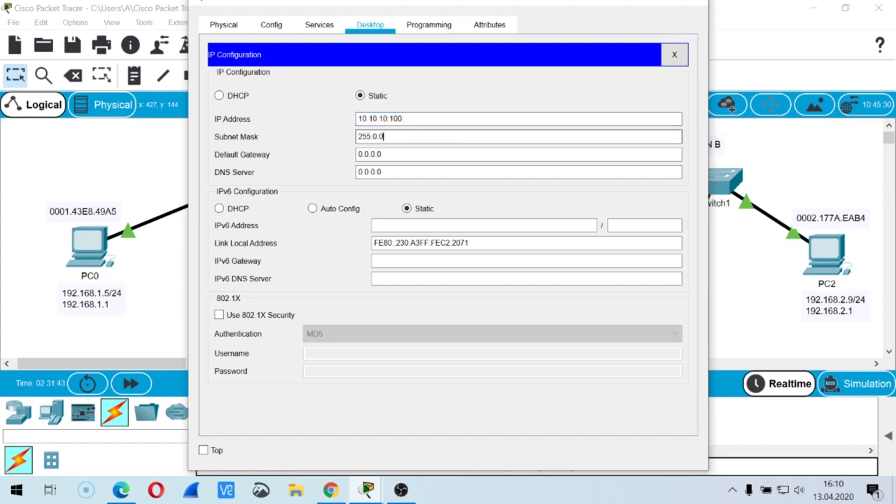
text(255.255.0)
key(Tab)
key(Tab)
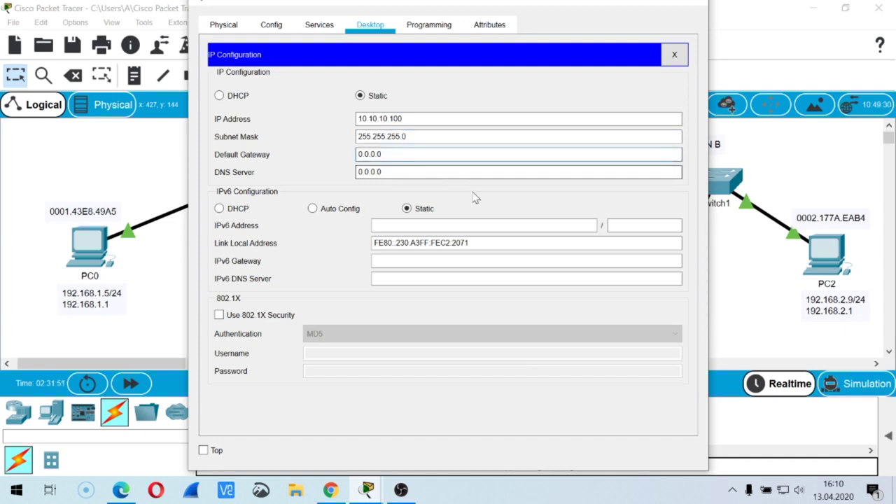
Step: Review the IP address, subnet mask and default gateway fields of Server0 and close its window
key(shift+Tab)
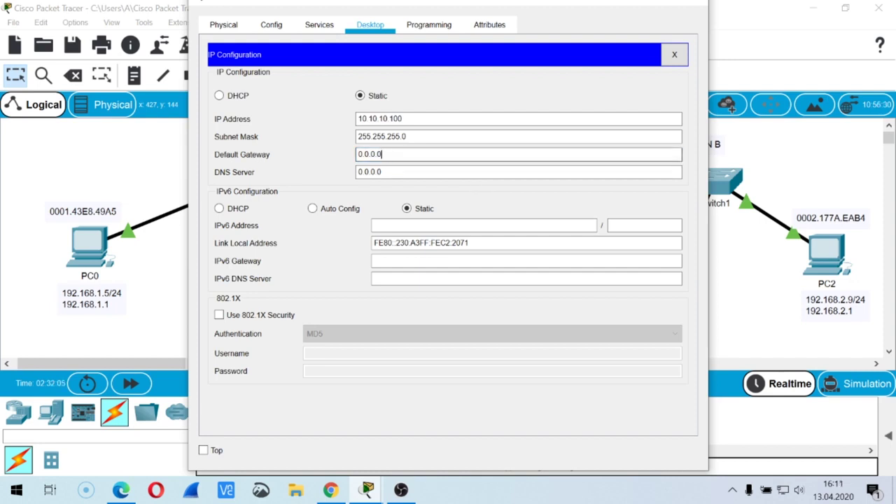
click(407, 136)
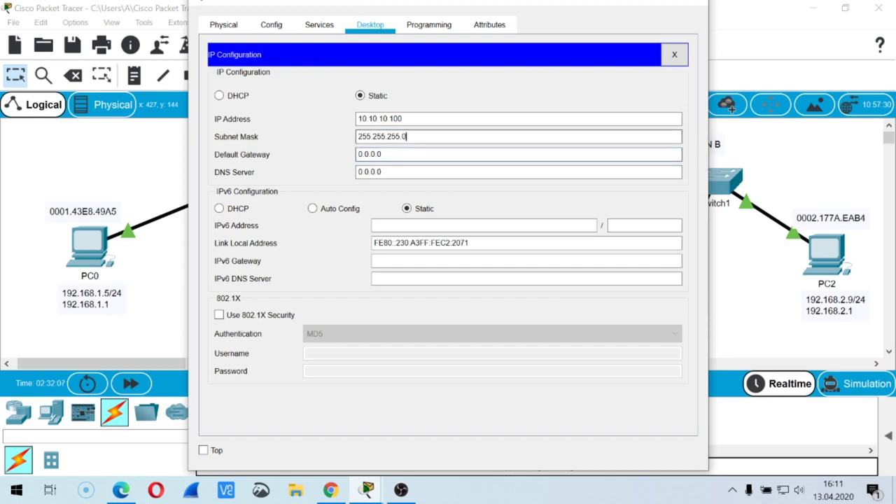
double_click(450, 136)
double_click(450, 136)
click(450, 136)
double_click(451, 136)
click(450, 135)
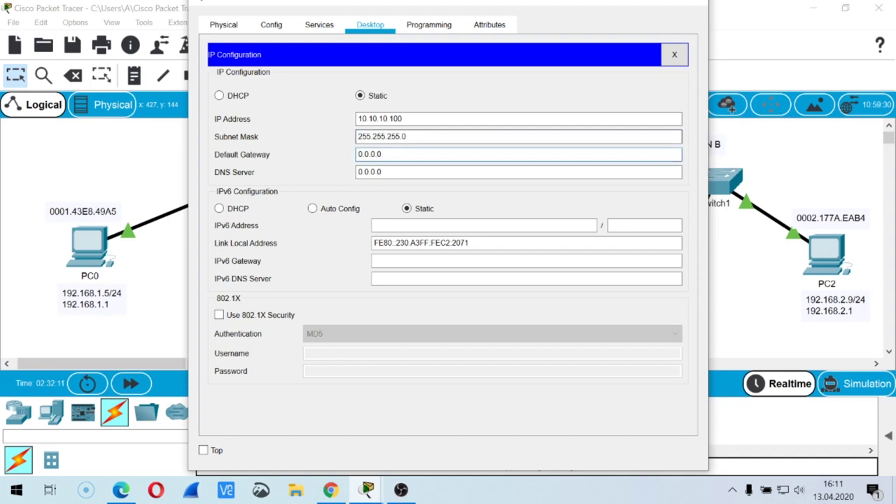
double_click(450, 136)
click(450, 135)
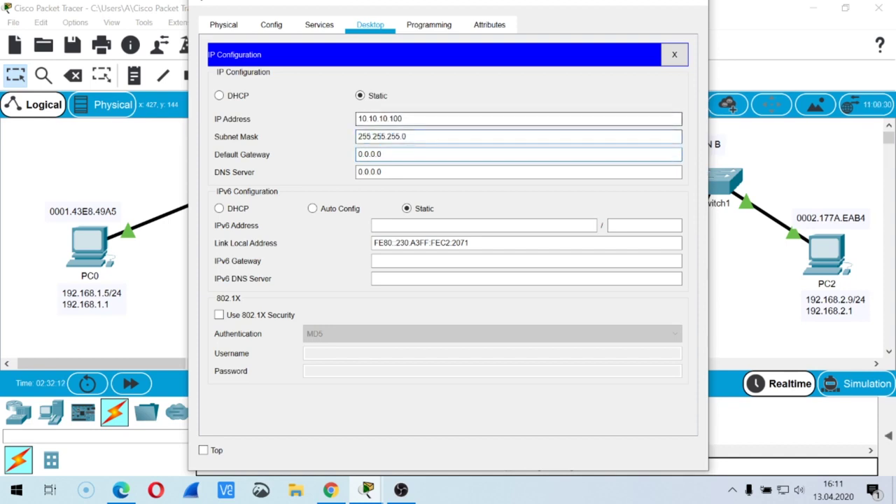
click(403, 118)
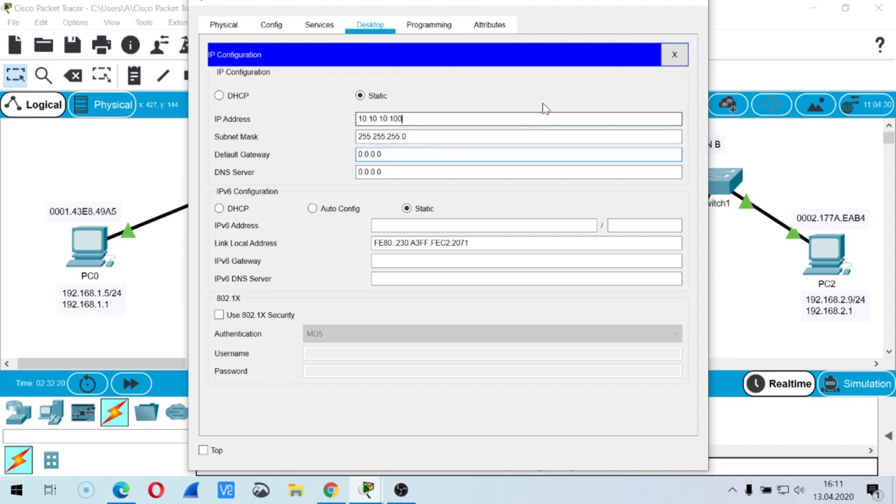
key(Tab)
key(Right)
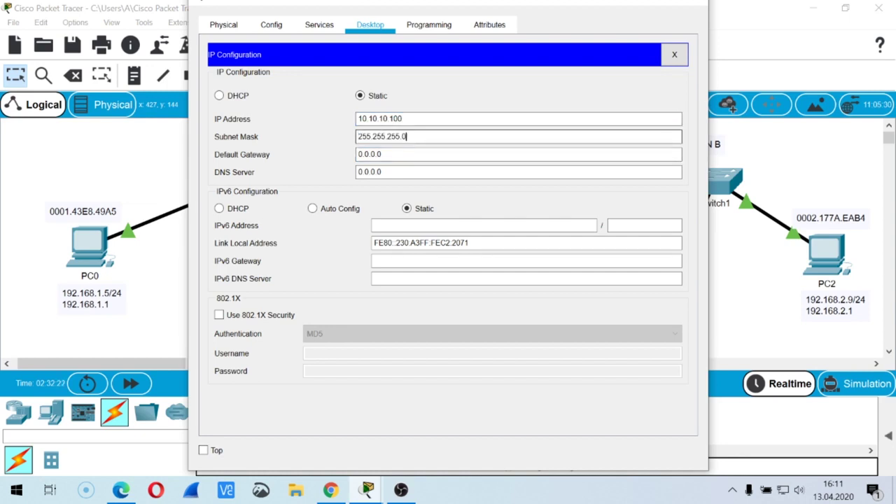
click(406, 154)
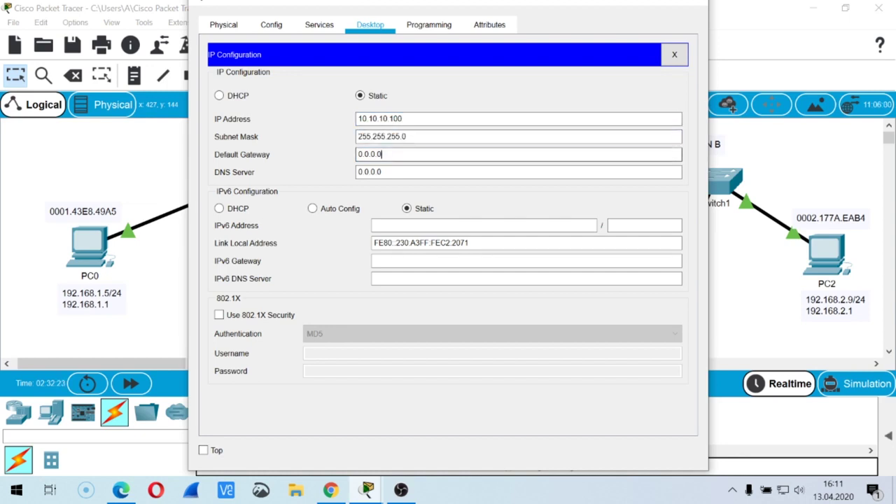
click(693, 5)
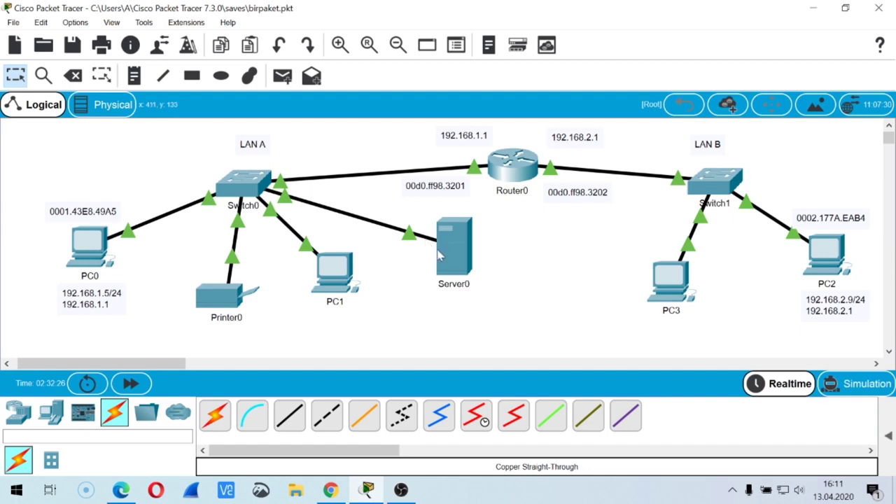
Step: Add a note reading 10.10.10.100 directly below Server0 on the workspace
click(136, 78)
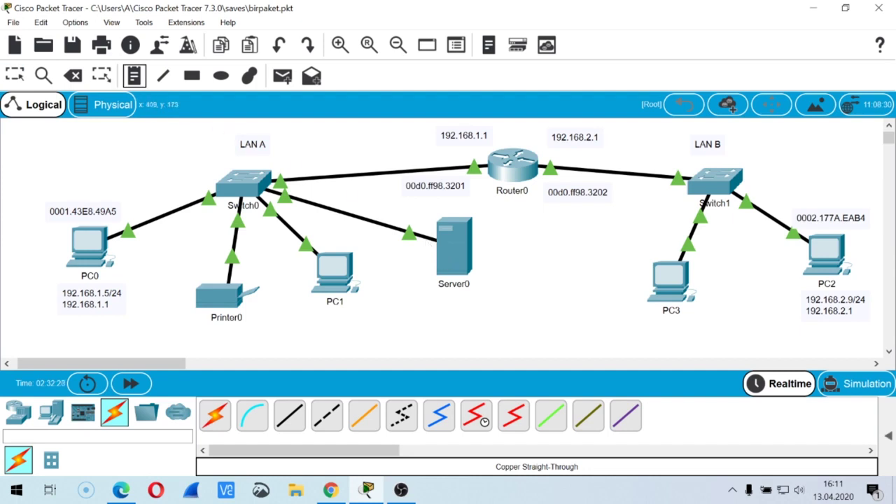
click(430, 292)
text(10.10.10.100)
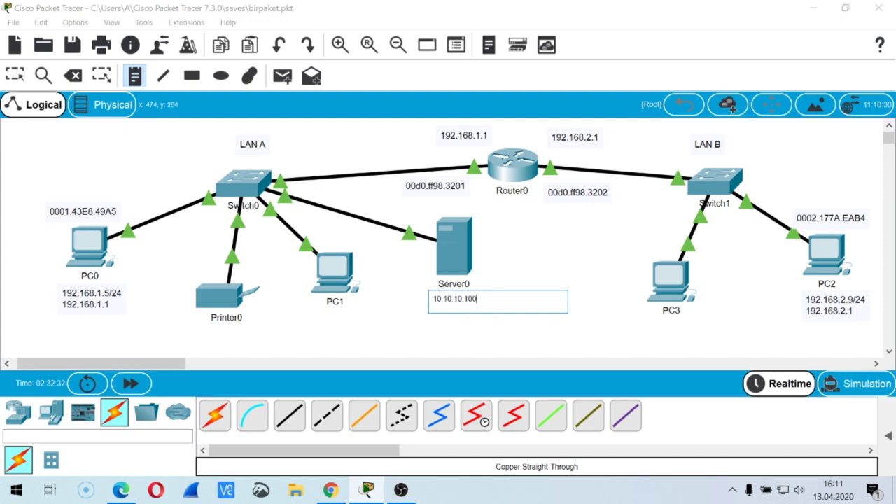
click(503, 329)
key(Escape)
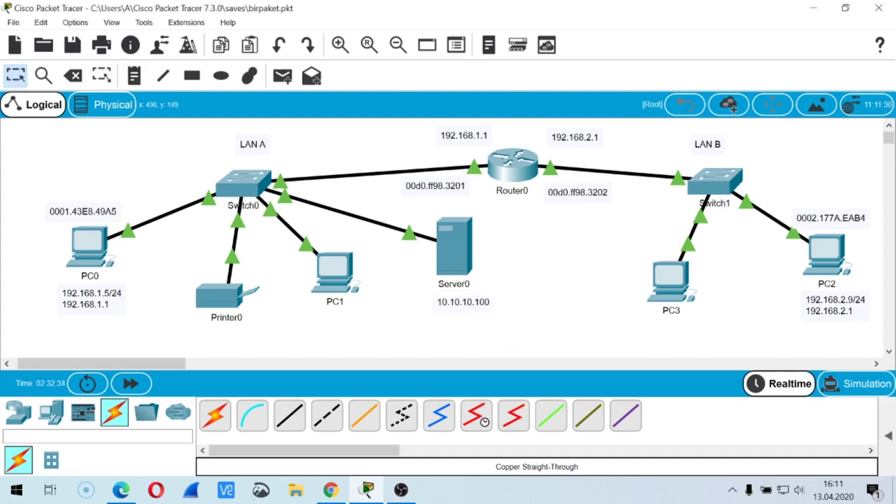
Step: Run ipconfig in the Command Prompt of Server0 and examine its IP address and subnet mask
click(454, 249)
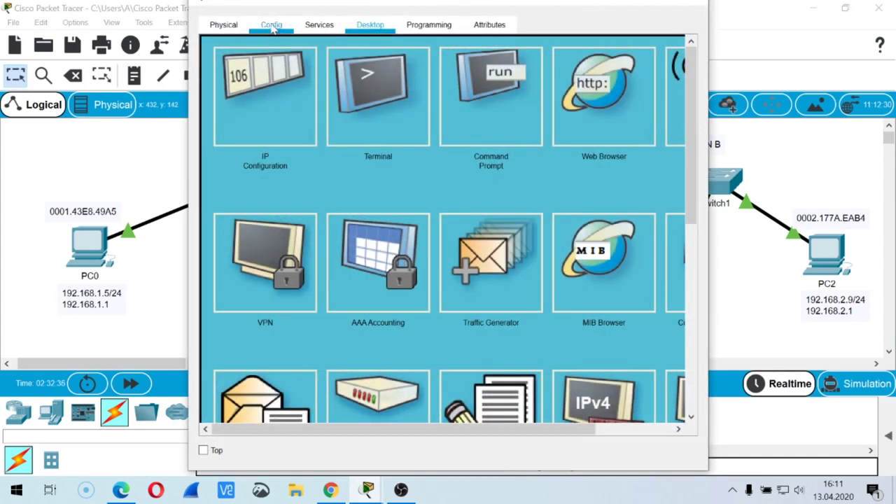
click(410, 90)
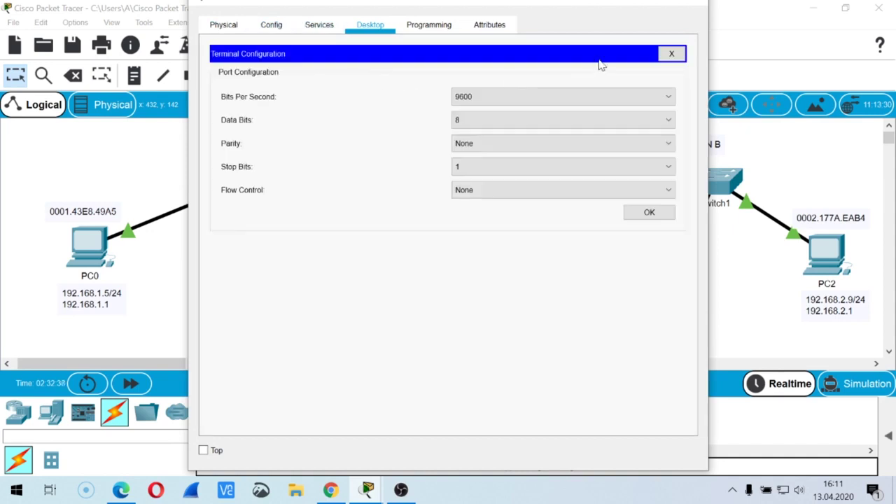
click(673, 53)
click(494, 105)
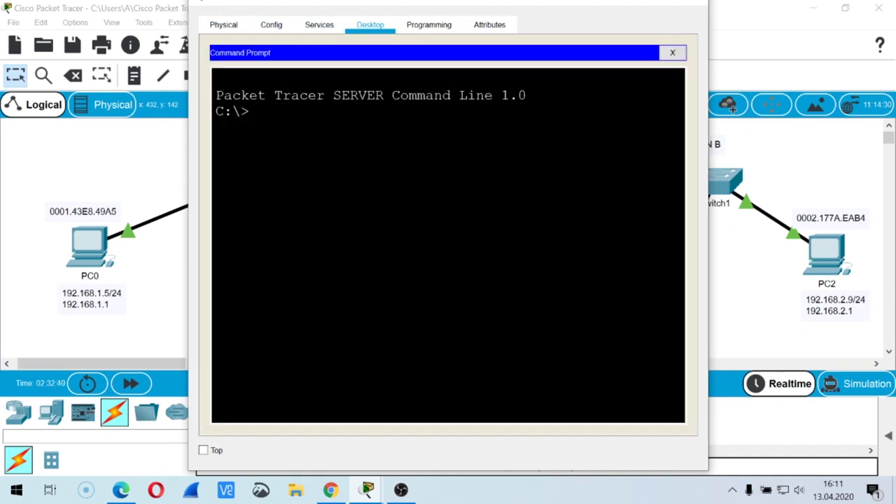
text(ipconfig)
key(Return)
drag(510, 206, 636, 222)
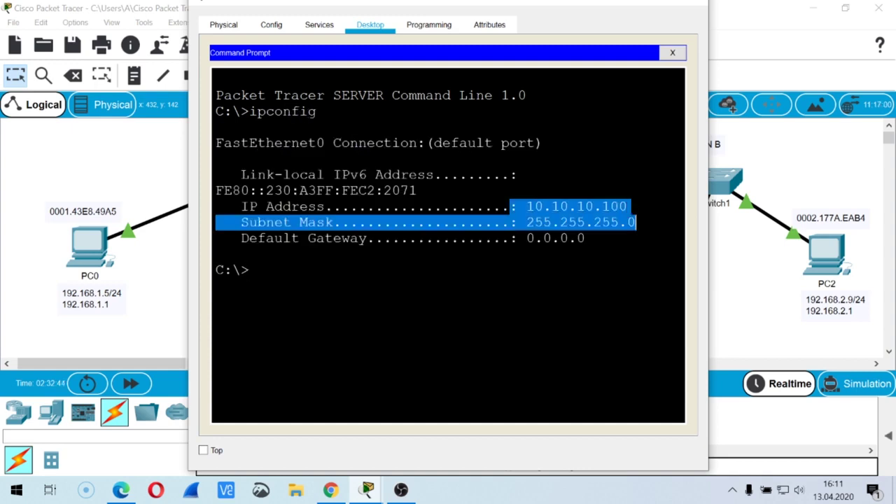
Step: Show the DHCP service of Server0 in a maximized window and set the default gateway of serverPool to 10.10.10.1
click(319, 24)
click(243, 86)
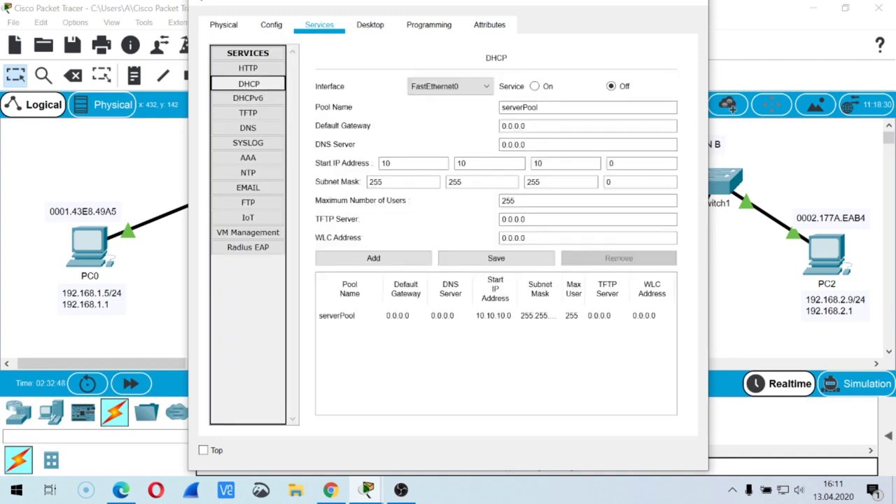
drag(708, 99, 787, 99)
drag(583, 12, 560, 28)
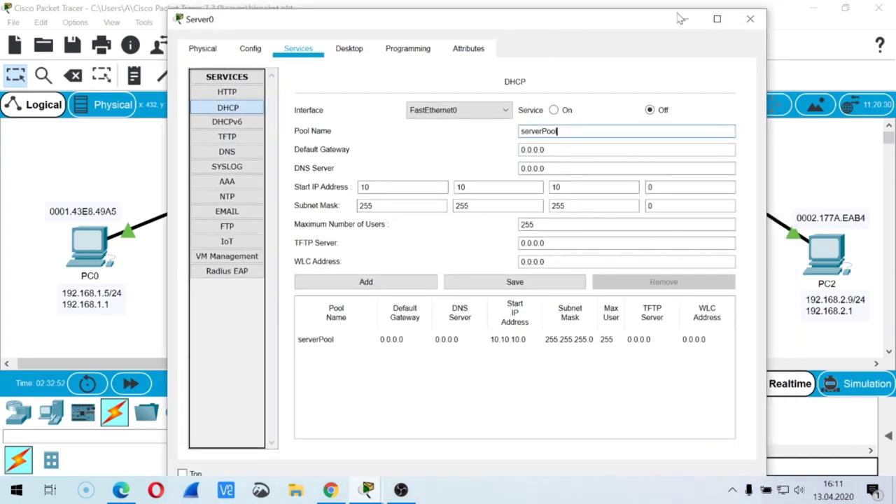
click(717, 20)
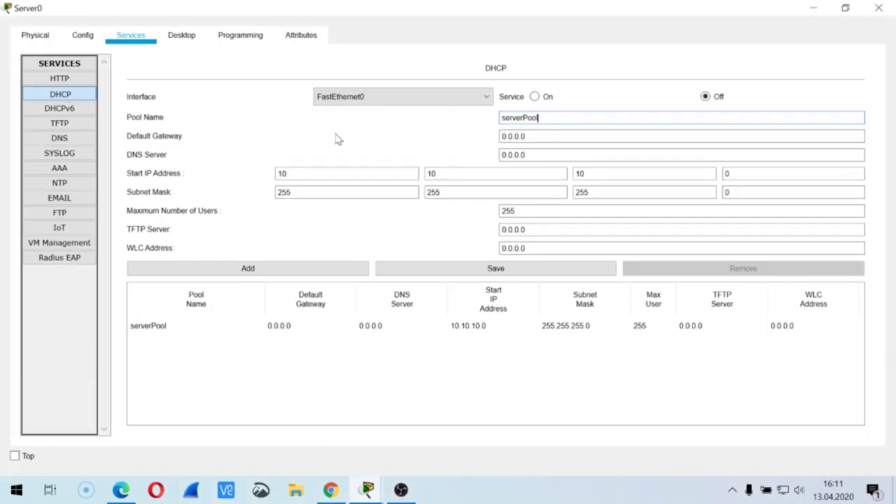
key(Tab)
text(192)
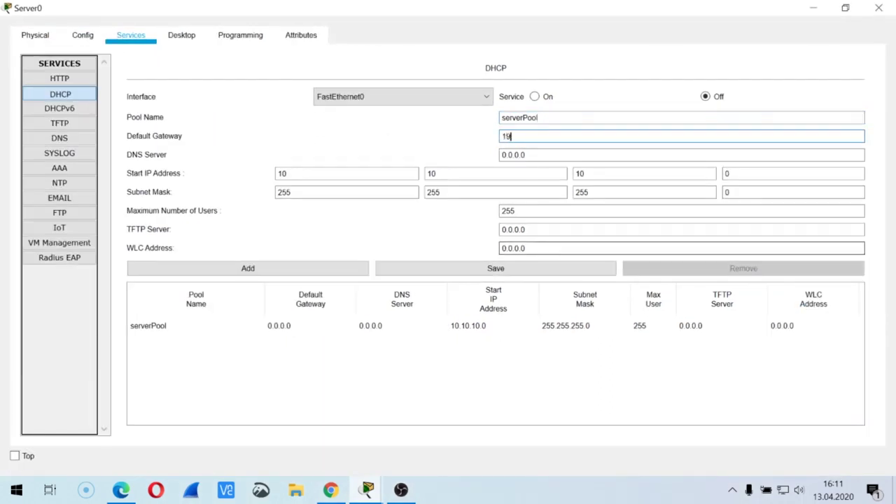
key(BackSpace)
key(BackSpace)
key(BackSpace)
text(10.10.10.1)
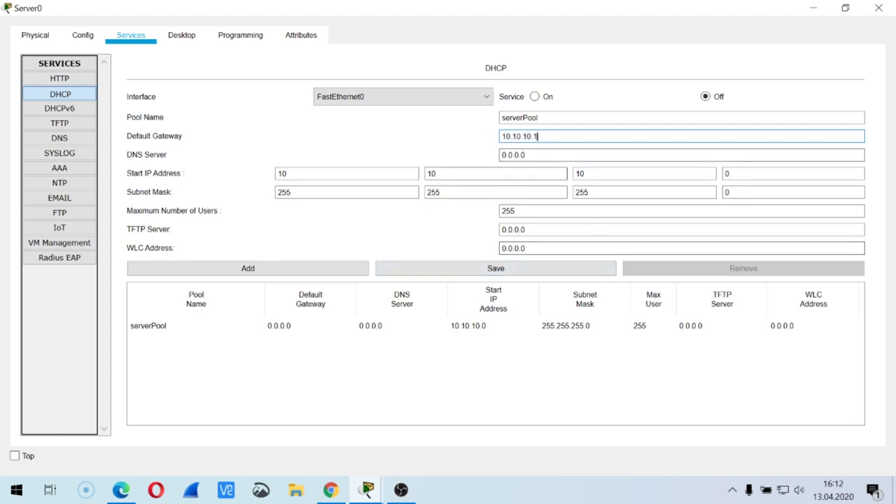
Step: Set the DNS server of the DHCP pool serverPool to 1.1.1.1
key(Tab)
text(8.8.8)
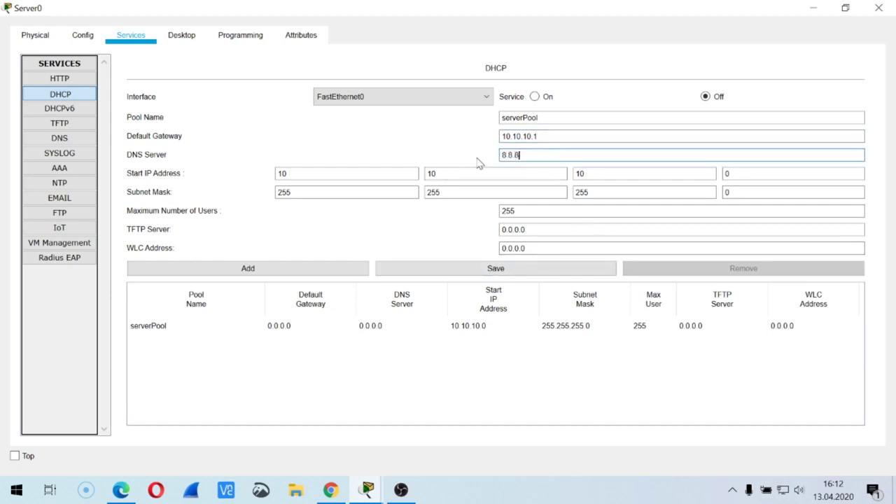
key(BackSpace)
key(BackSpace)
key(BackSpace)
key(BackSpace)
text(.8.)
key(BackSpace)
key(BackSpace)
key(BackSpace)
key(BackSpace)
text(1.1.1.1)
click(412, 173)
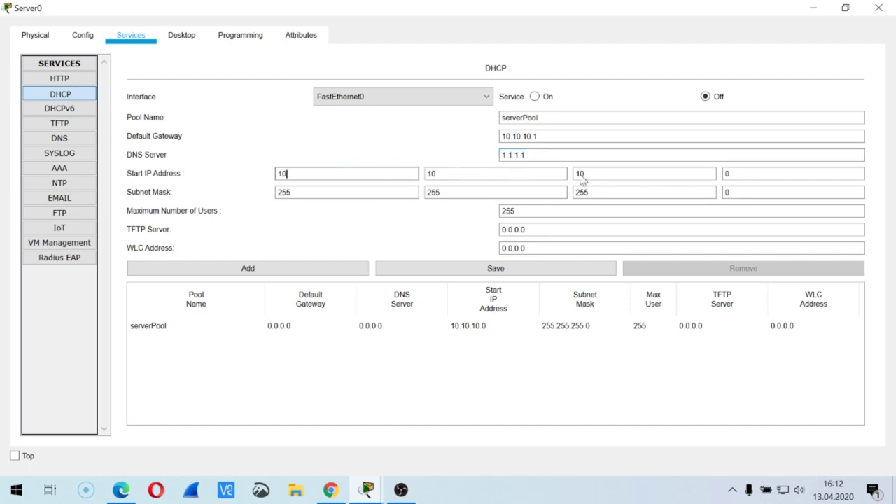
Step: Set the start IP address of the DHCP pool serverPool to 10.10.10.50 and save the pool
click(730, 173)
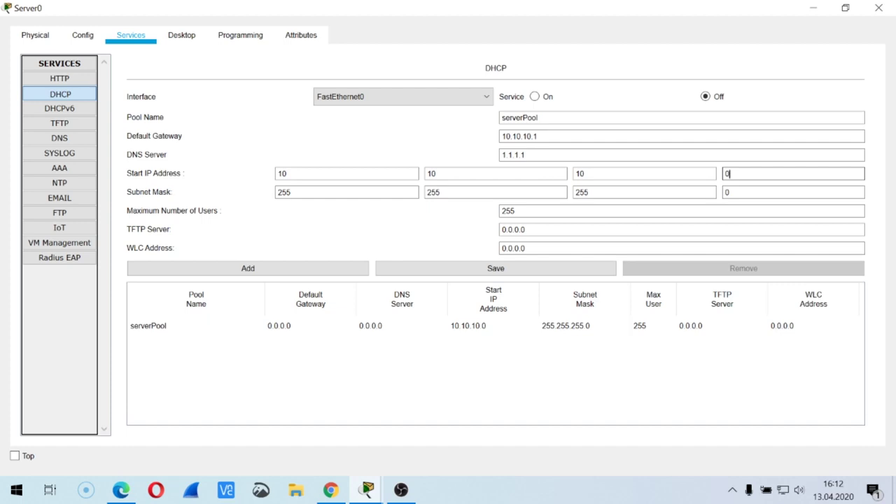
key(shift+Home)
text(50)
click(728, 192)
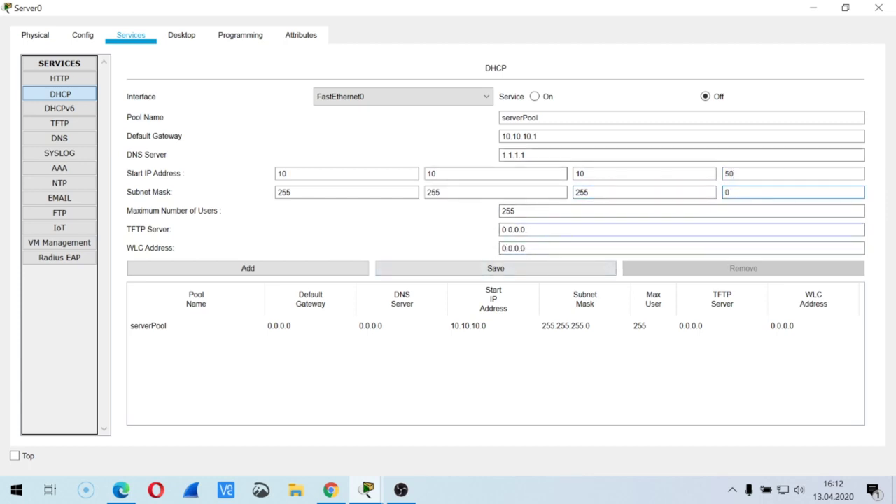
click(496, 270)
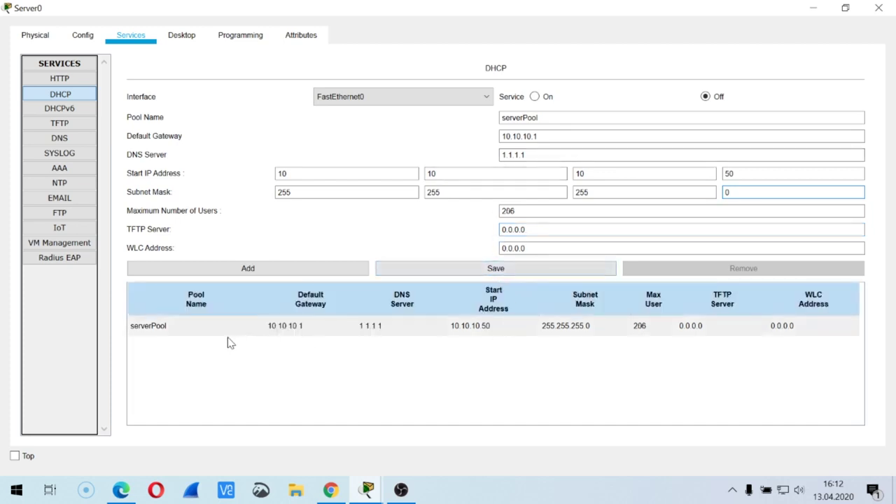
click(174, 334)
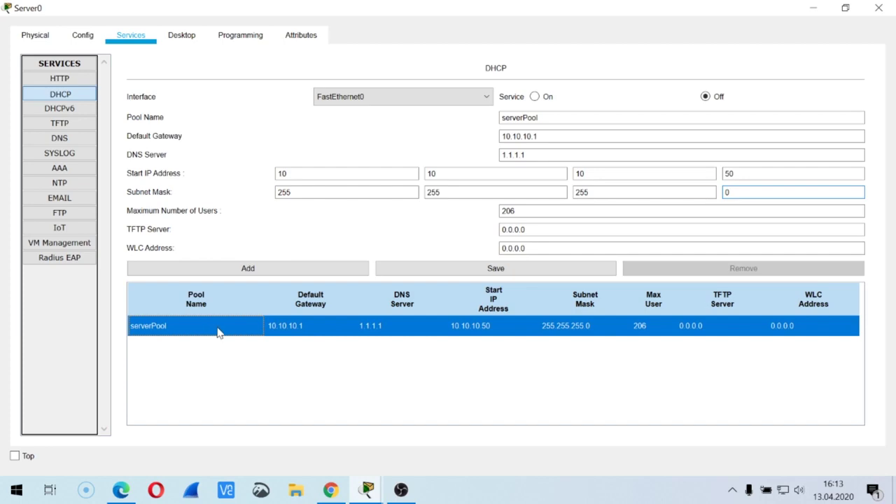
click(302, 331)
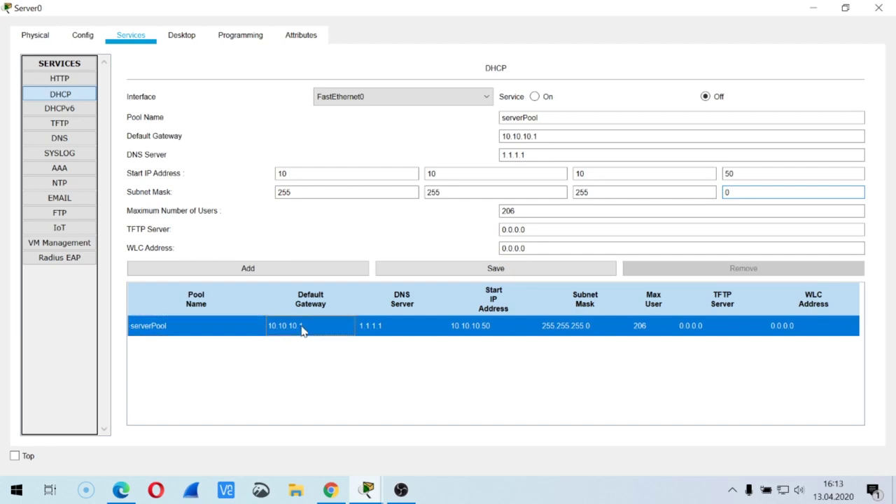
Step: Turn on the DHCP service of Server0 on FastEthernet0 and save the serverPool settings
click(813, 8)
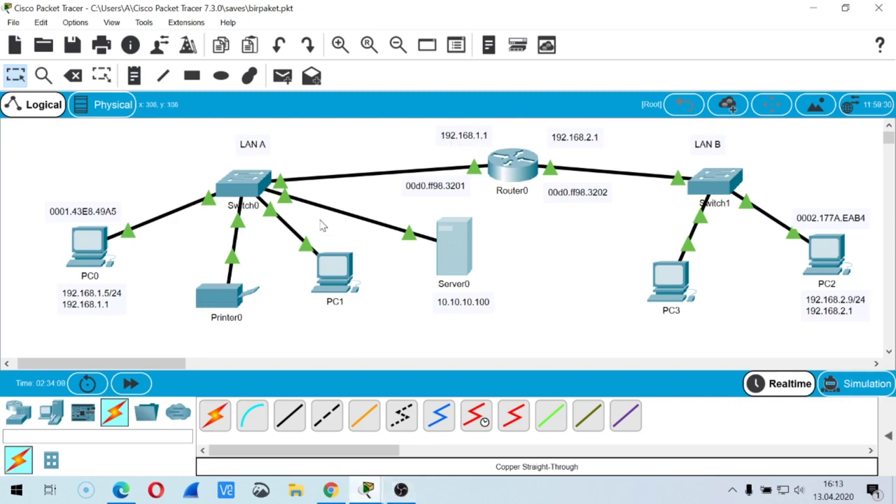
click(448, 250)
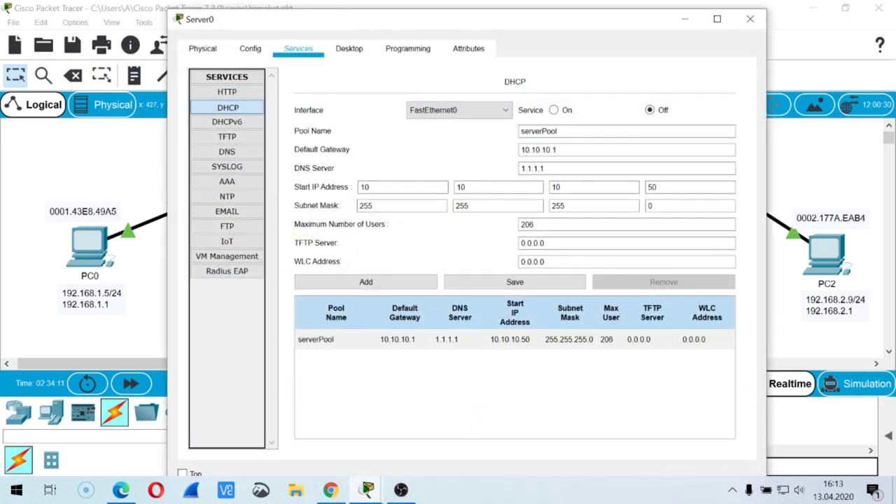
key(Tab)
key(Tab)
key(Tab)
key(Tab)
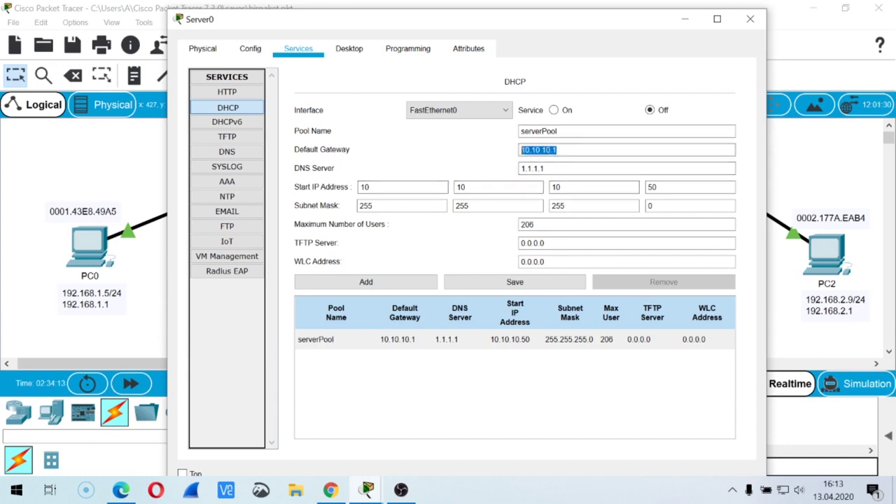
click(558, 150)
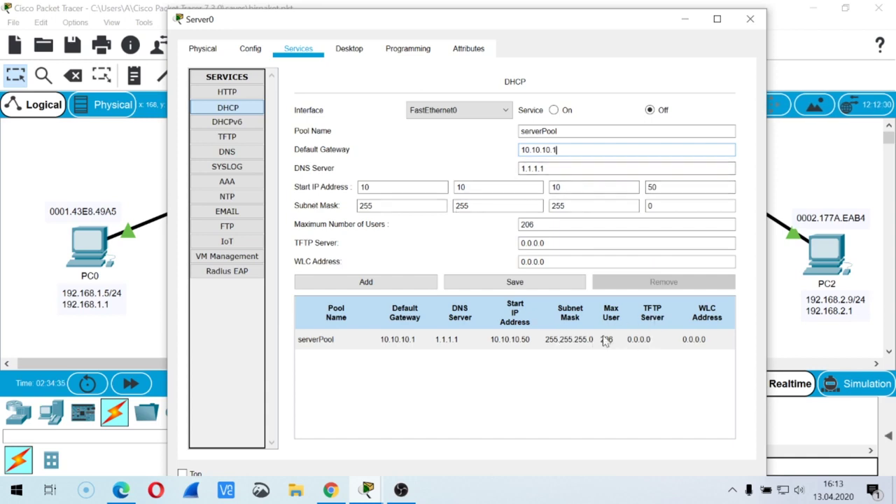
click(554, 112)
click(507, 288)
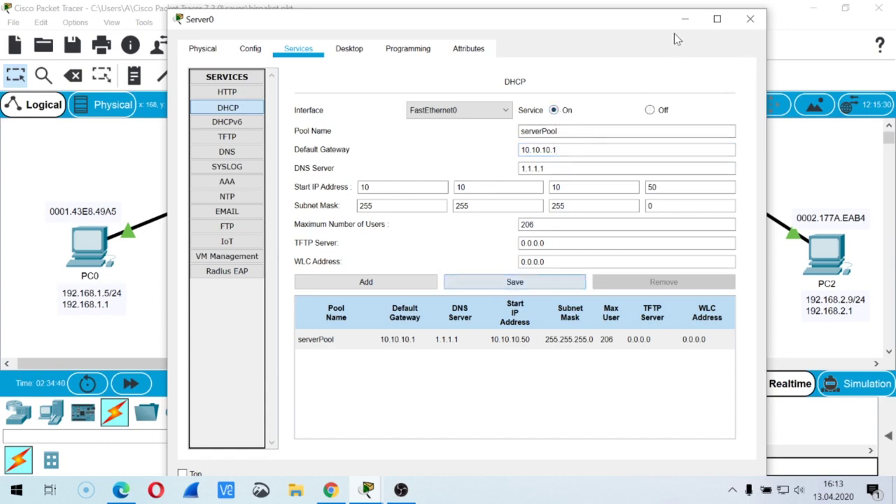
click(749, 19)
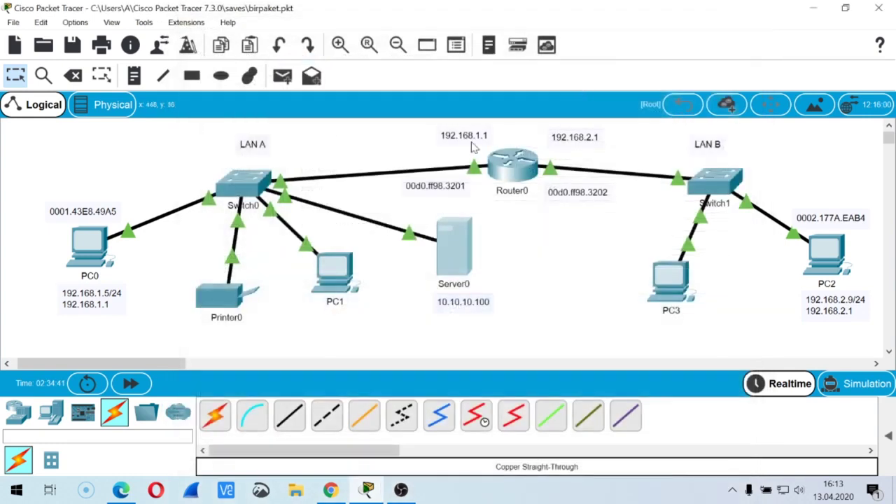
Step: Reopen the DHCP service of Server0 and check the service state and saved serverPool settings in a widened window
click(464, 259)
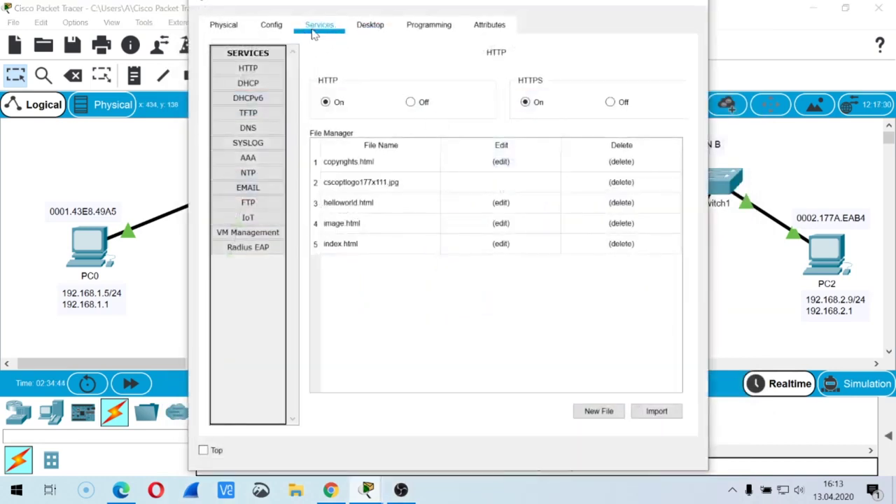
click(277, 84)
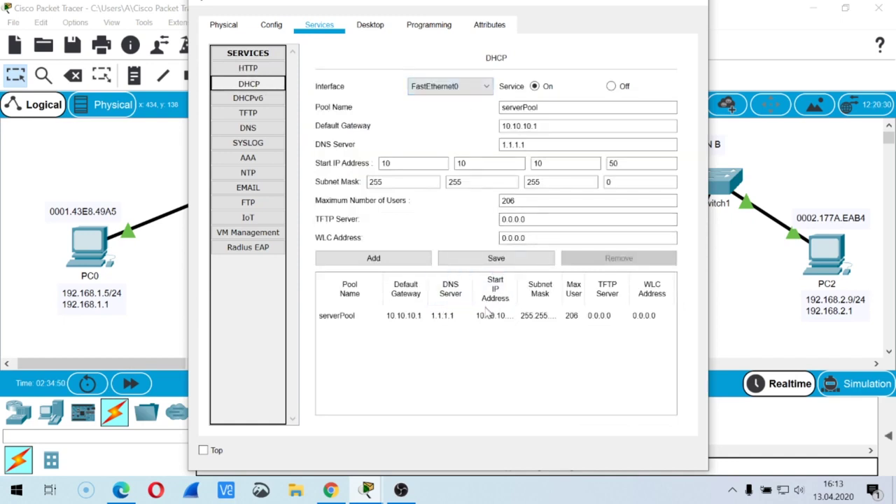
drag(708, 239, 791, 240)
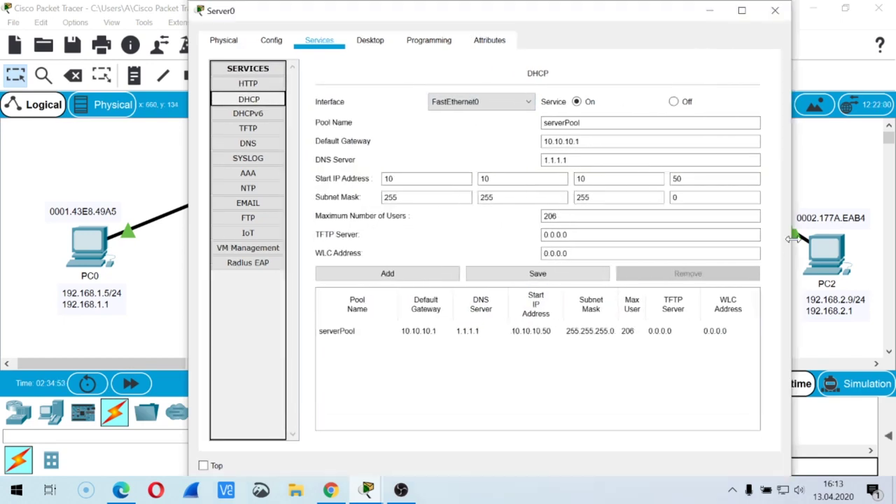
click(775, 11)
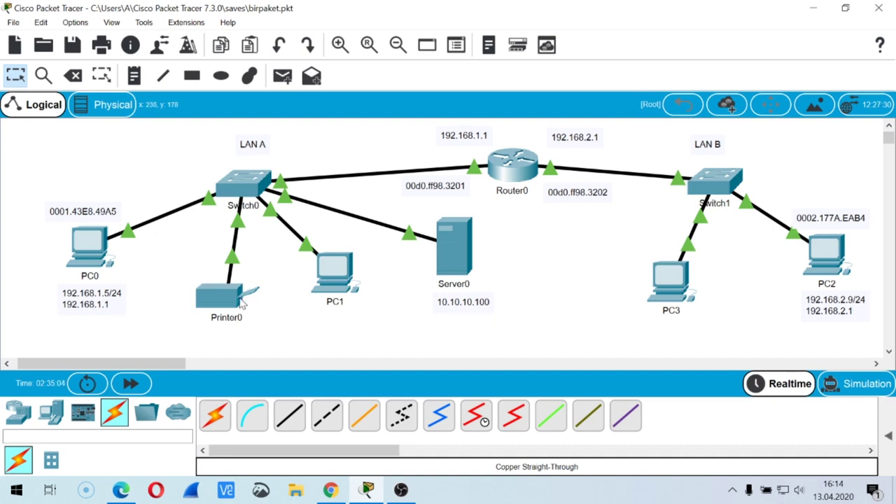
Step: Add a PC between PC0 and Printer0 and link it to Switch0 with a copper straight-through cable, fast-forwarding until the link is up
click(51, 412)
drag(215, 415, 175, 283)
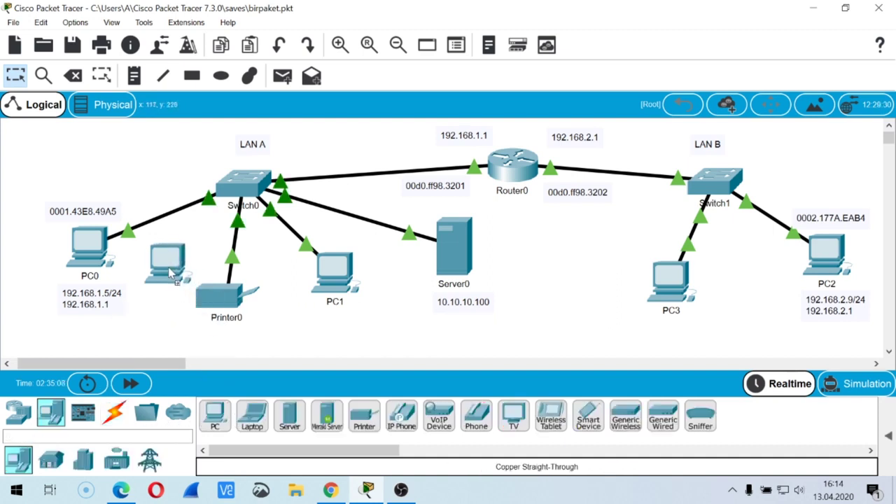
click(114, 412)
click(290, 415)
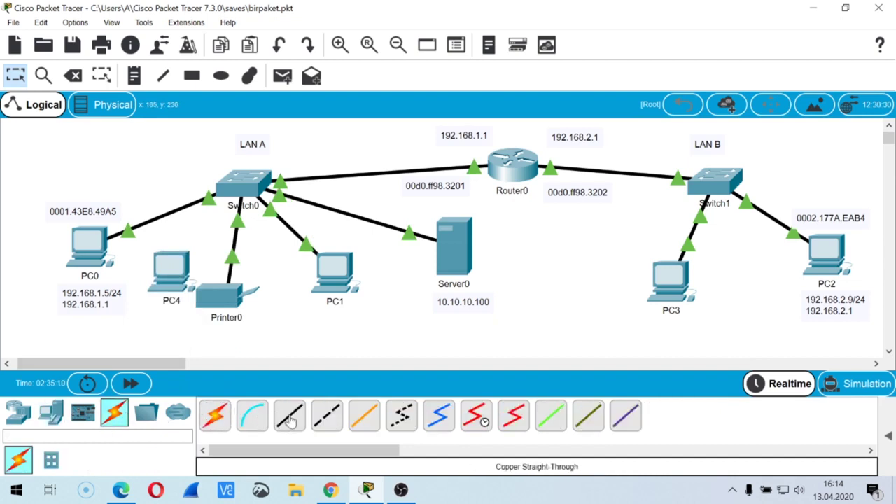
click(184, 284)
click(221, 290)
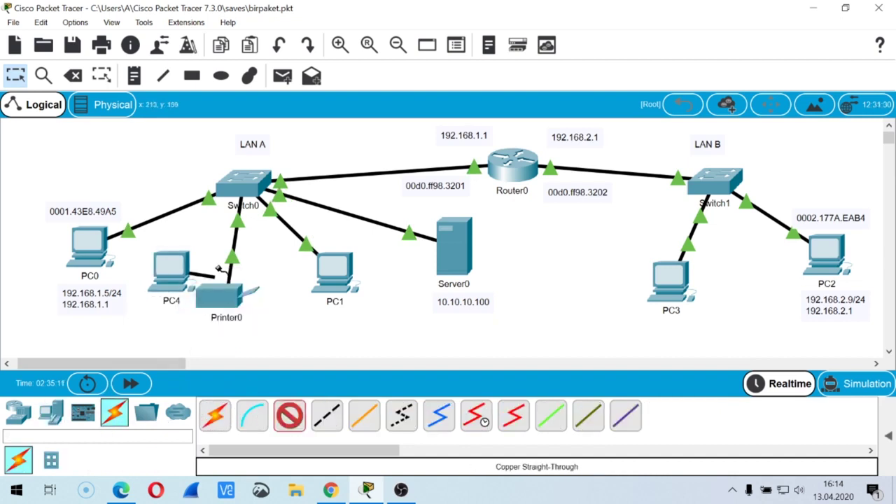
click(242, 184)
click(287, 144)
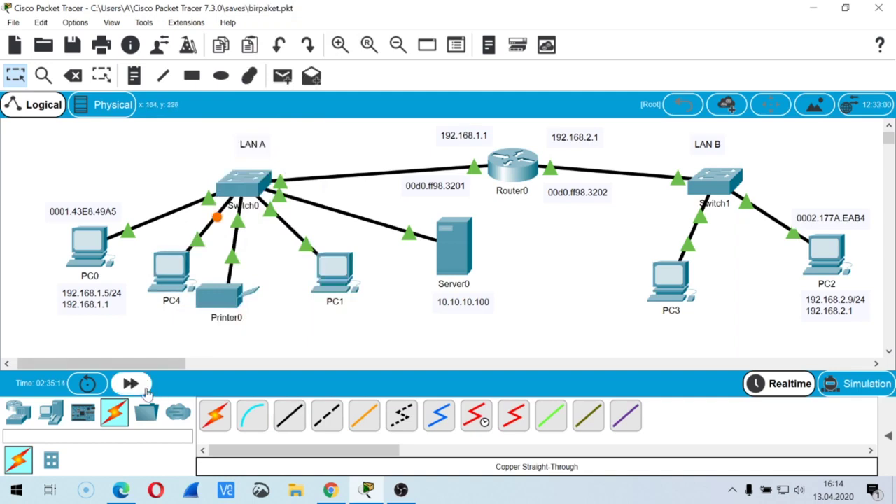
double_click(131, 383)
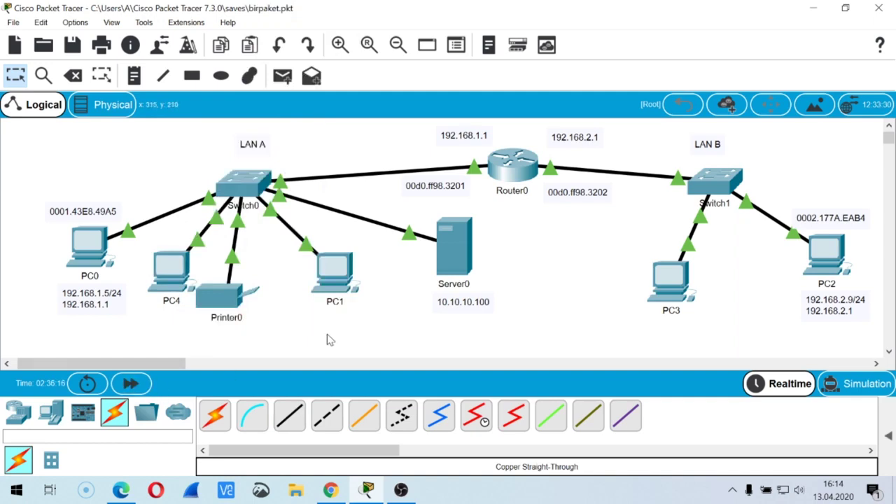
Step: Show the IP Configuration of PC0 on FastEthernet0
click(335, 279)
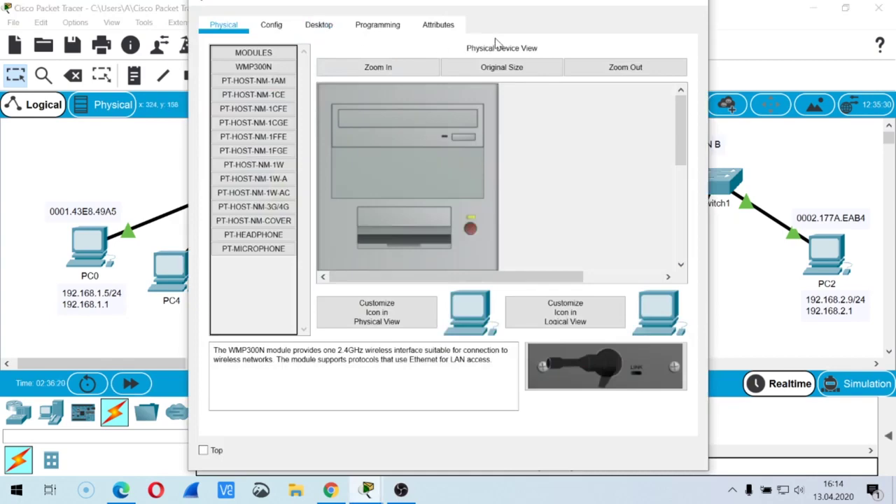
click(691, 5)
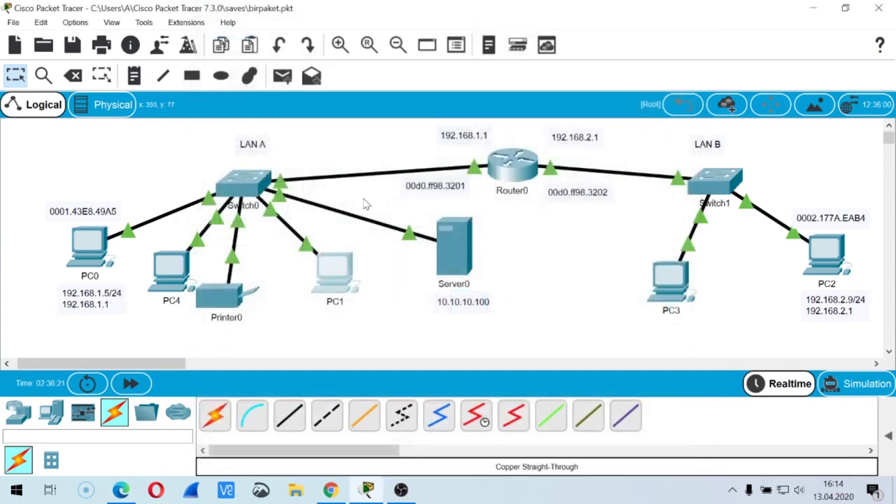
click(153, 273)
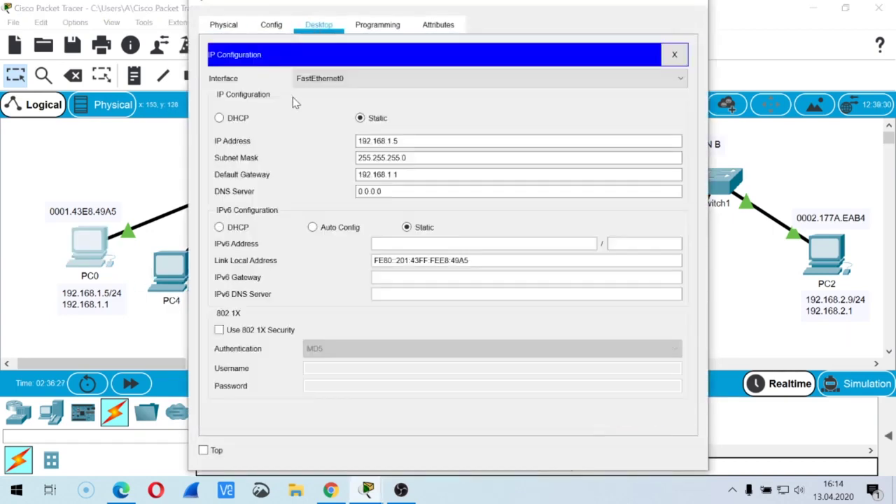
click(273, 92)
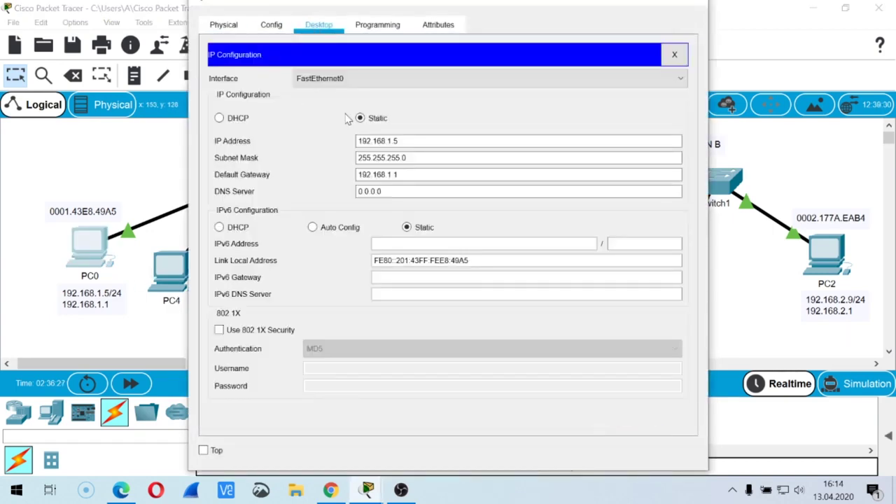